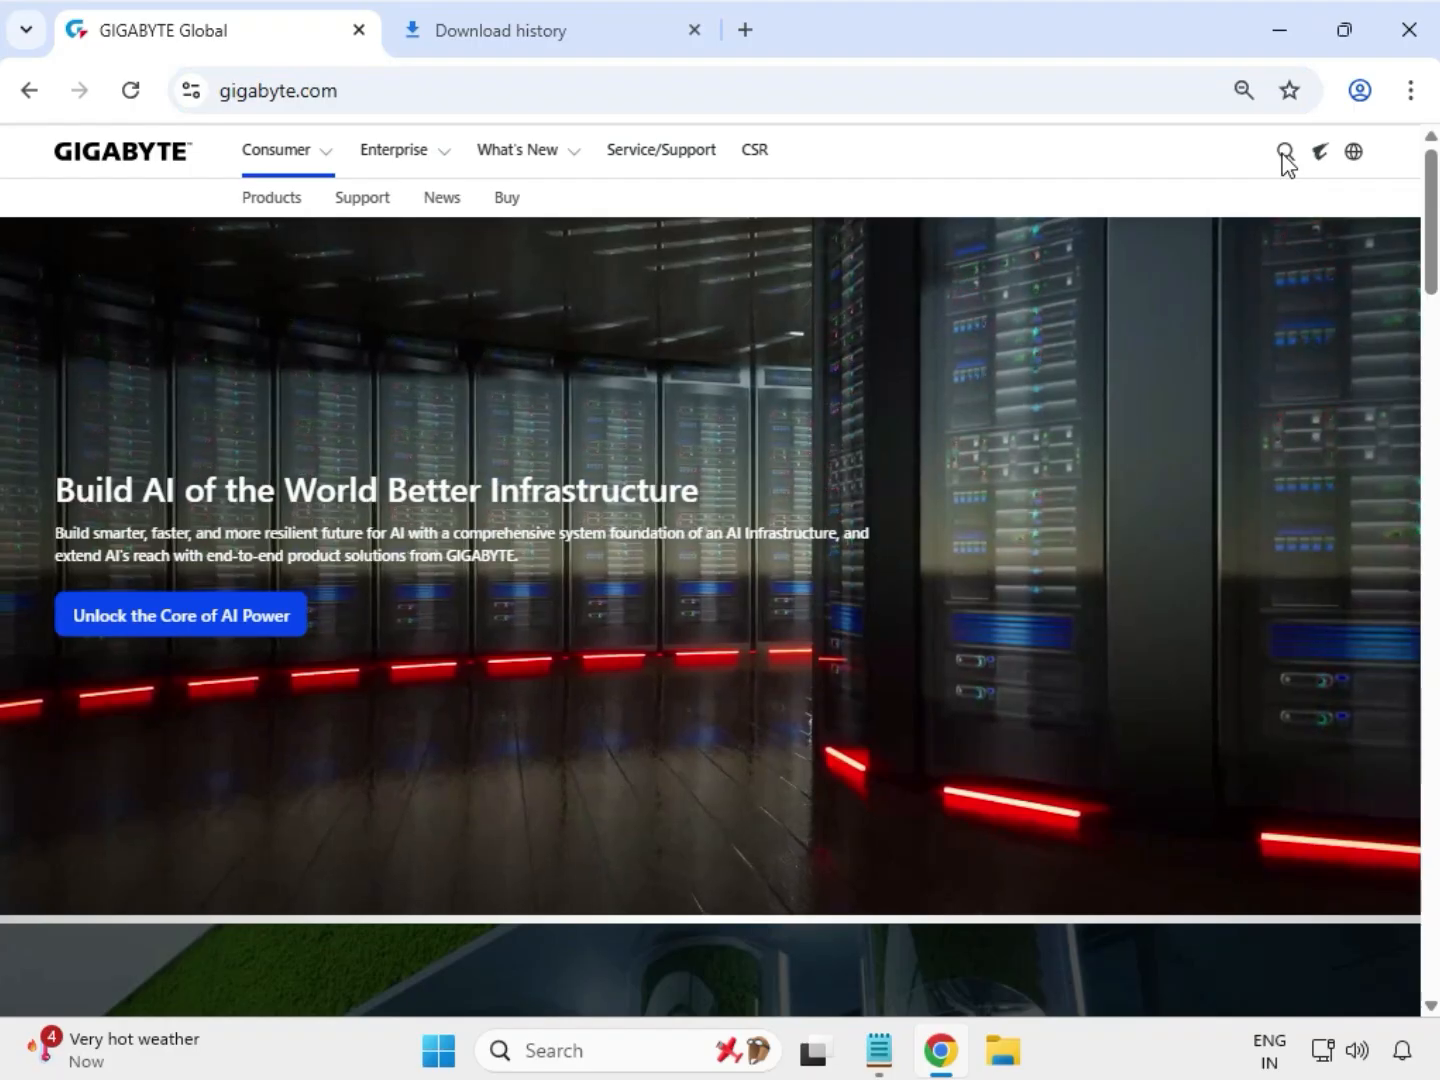
Step: Search the GIGABYTE site for Z690I AORUS ULTRA LITE
{"action": "left_click", "coordinate": [1284, 152]}
{"action": "type", "text": "Z690I AORUS ULTRA LITE"}
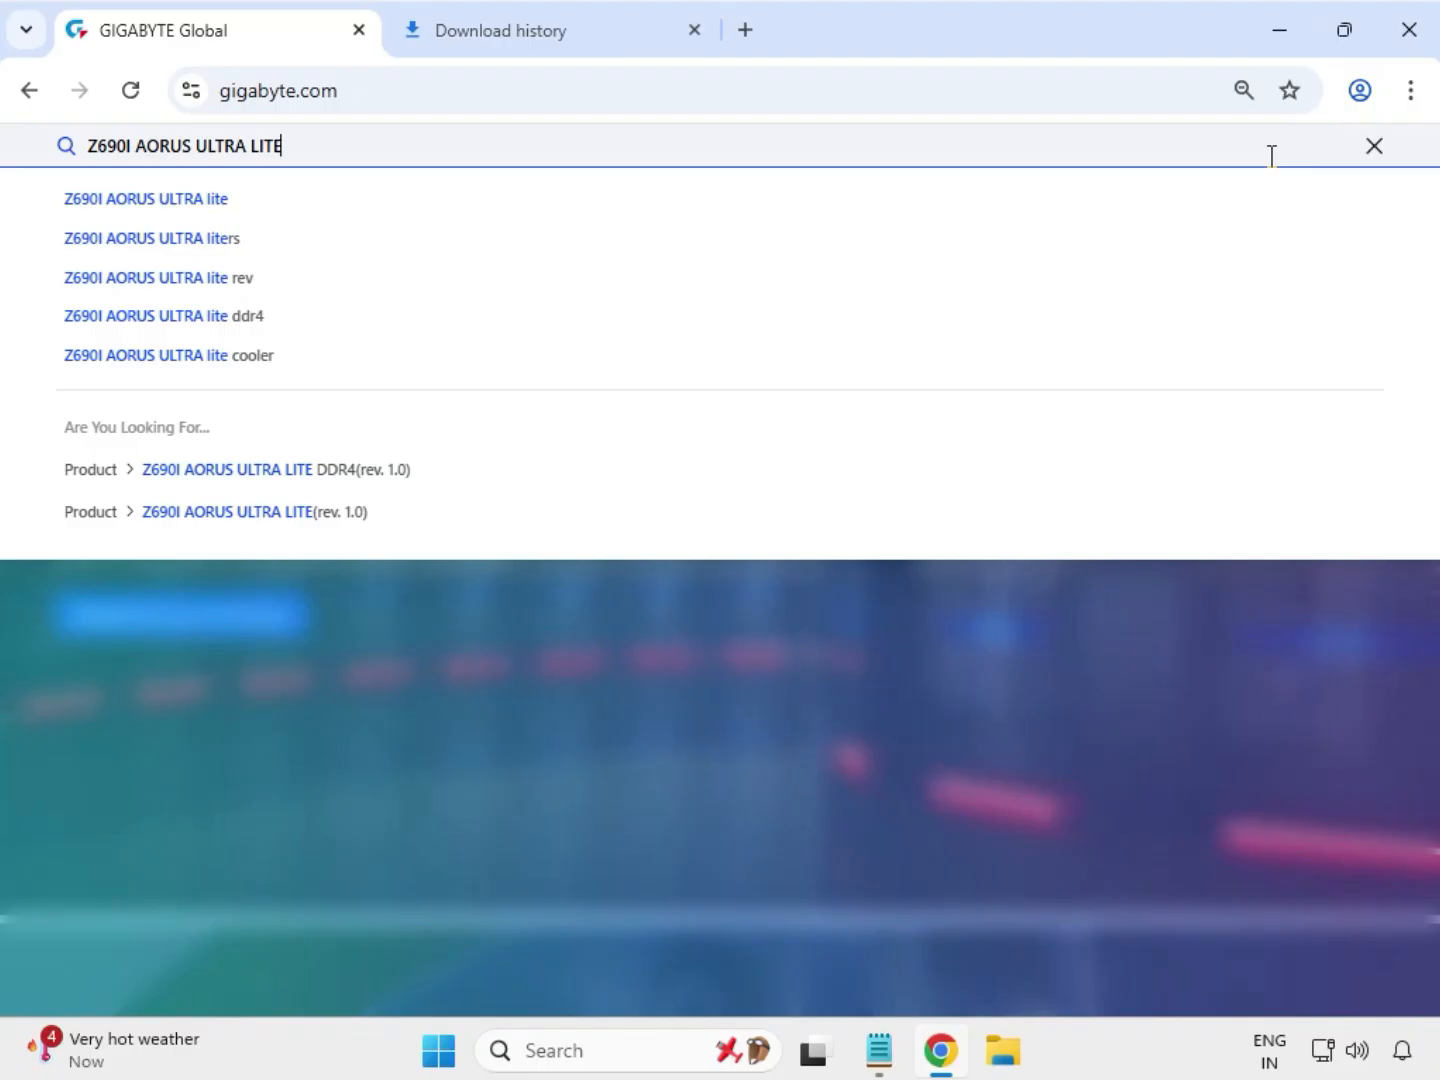
{"action": "key", "text": "Return"}
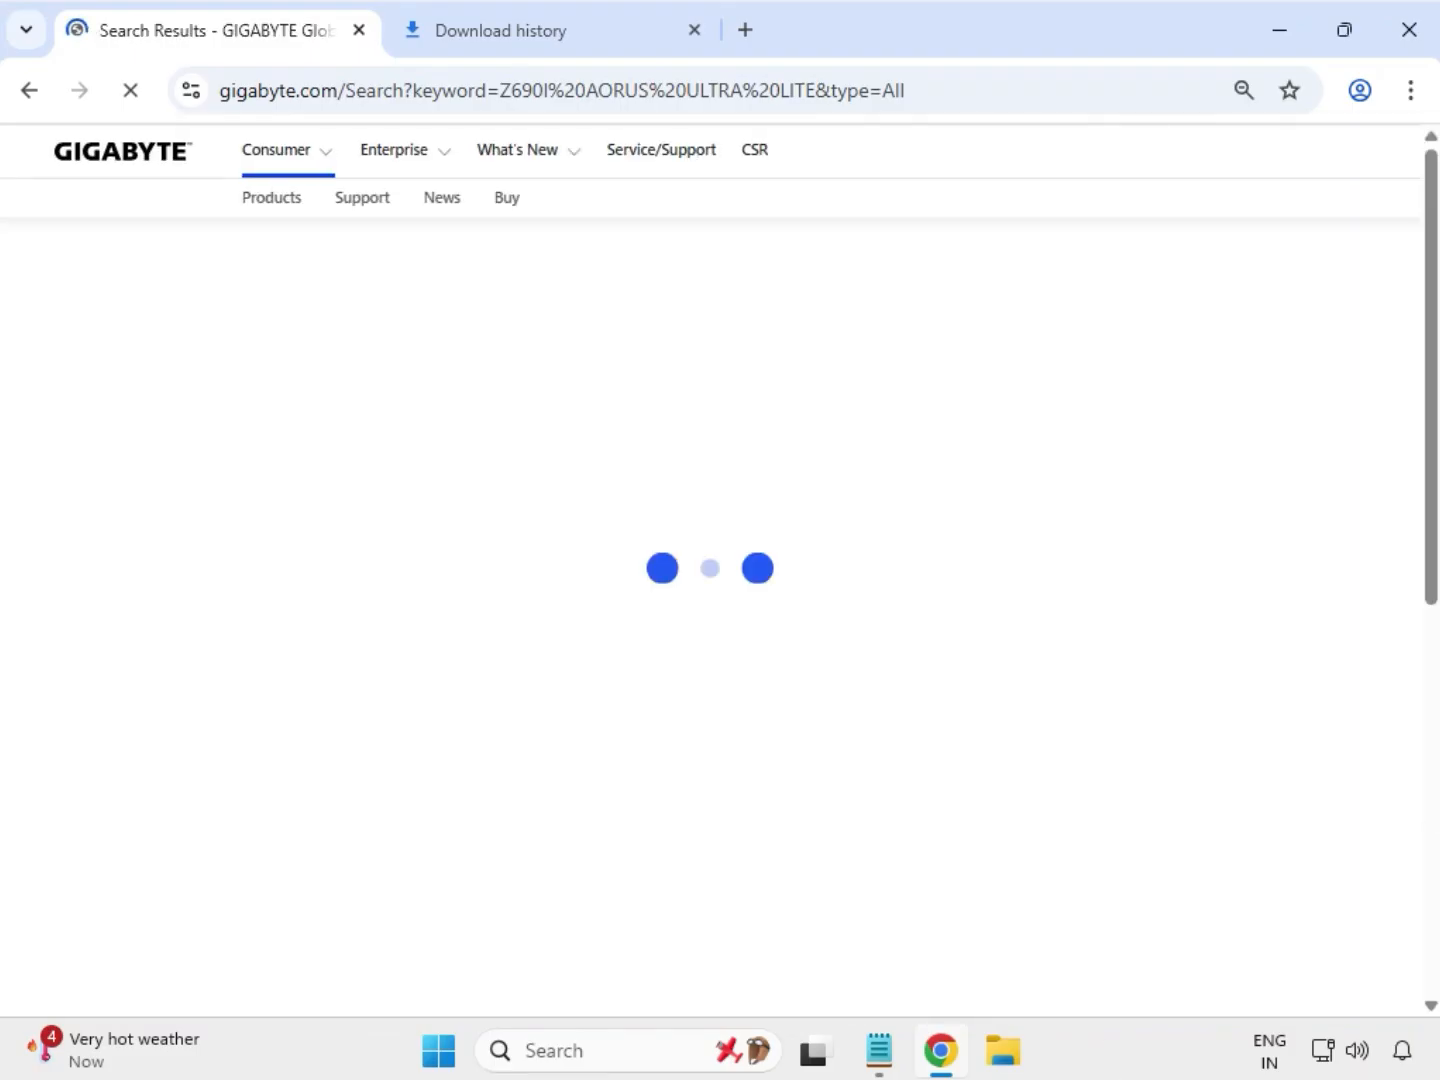
Step: Filter results to products and open the Z690I AORUS ULTRA LITE (rev. 1.0) product page
{"action": "left_click", "coordinate": [97, 378]}
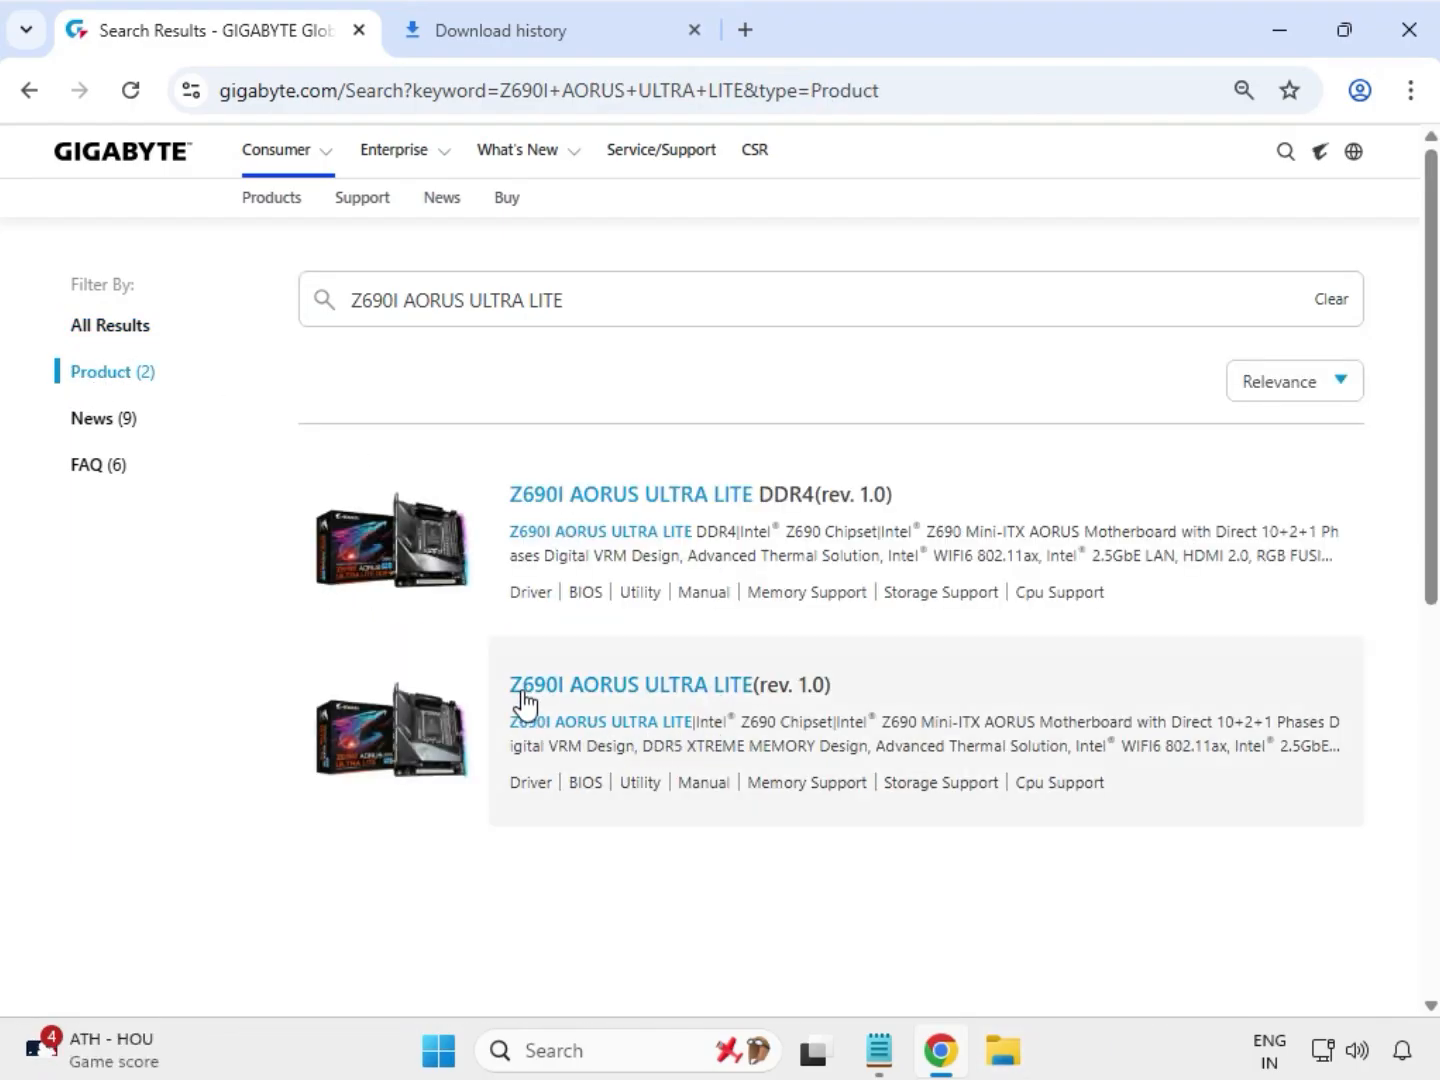
{"action": "left_click", "coordinate": [655, 689]}
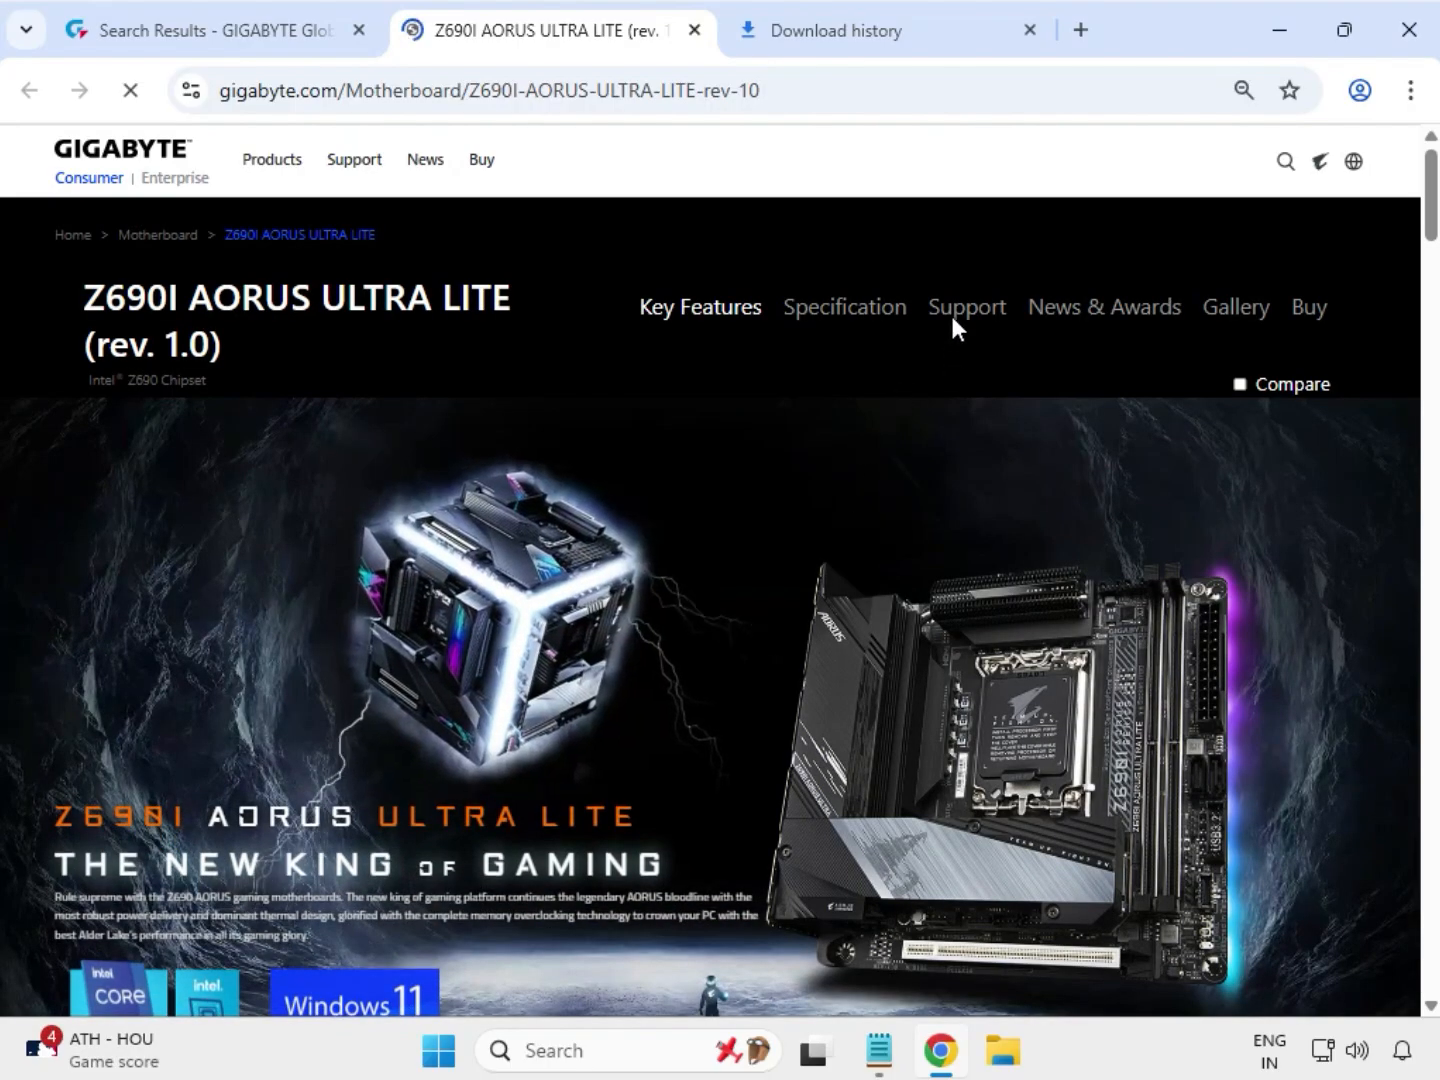
Step: Open the product's Support downloads and set the Driver OS to Windows 11 64bit
{"action": "left_click", "coordinate": [955, 322]}
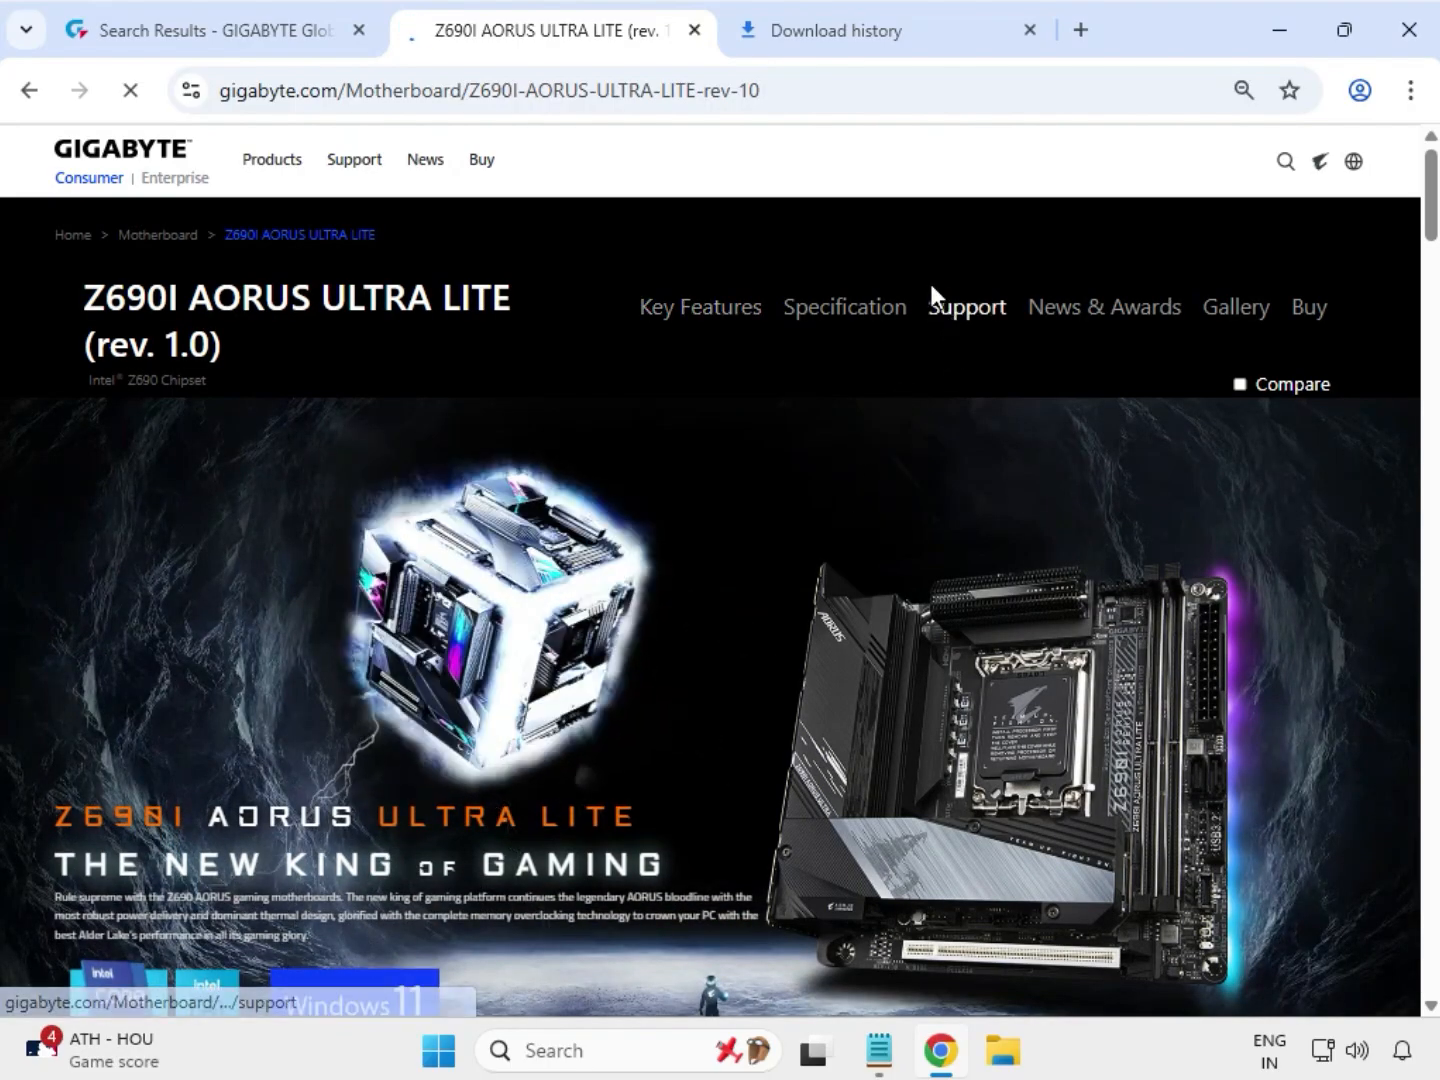
{"action": "left_click_drag", "start_coordinate": [931, 296], "coordinate": [1004, 307]}
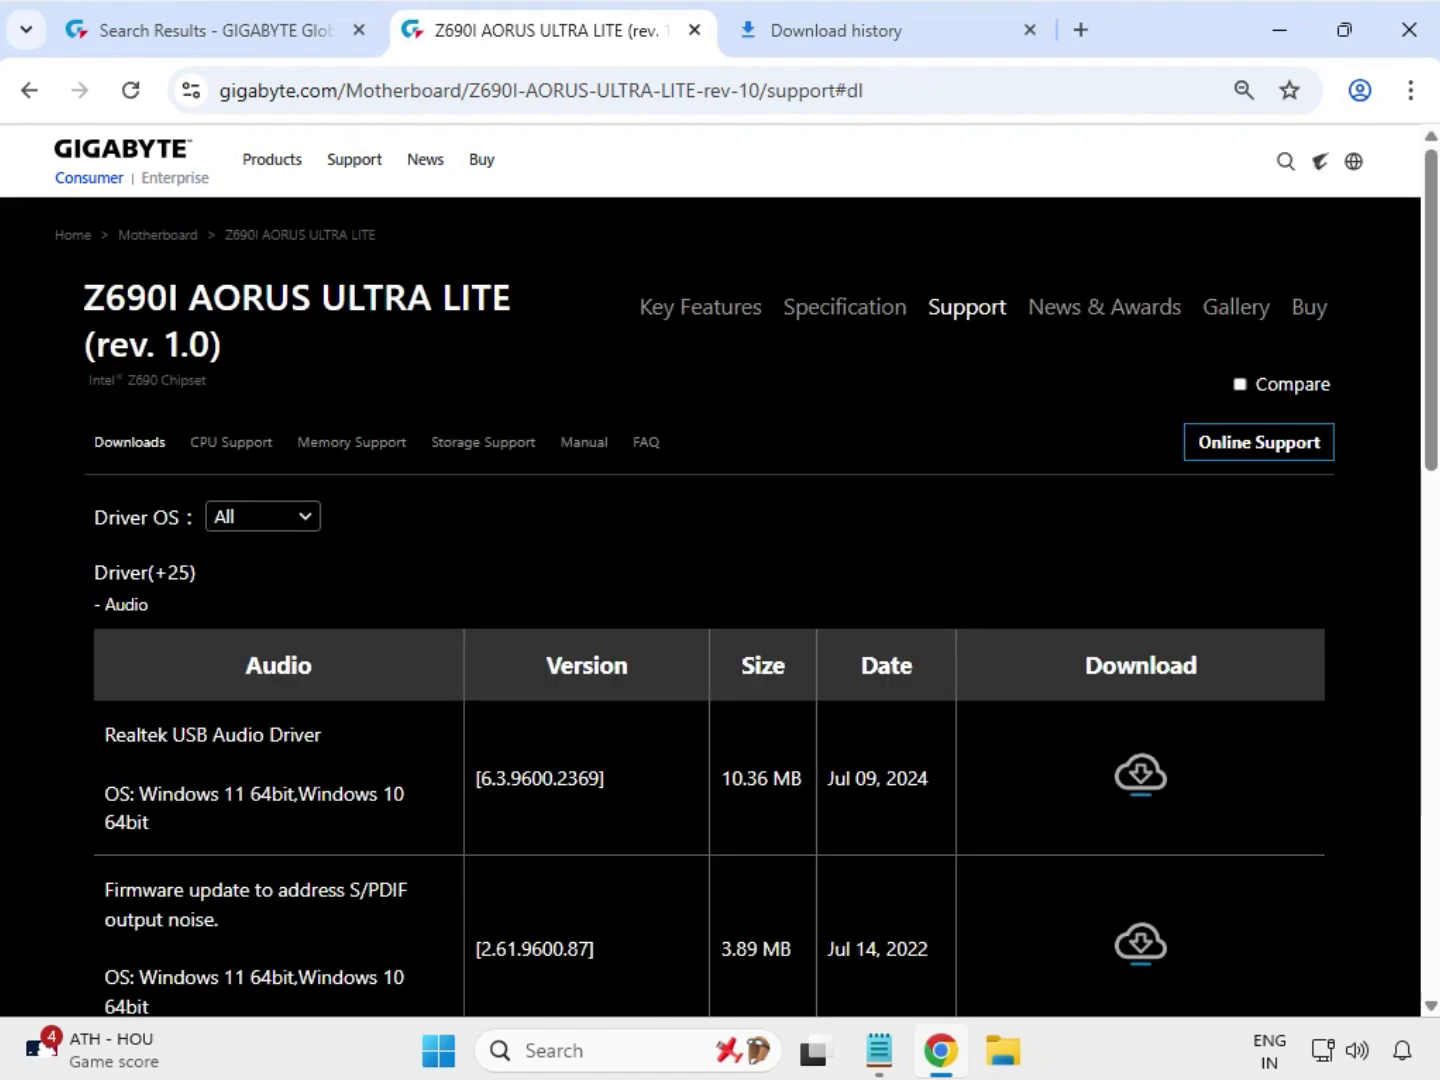
{"action": "left_click", "coordinate": [316, 522]}
{"action": "left_click", "coordinate": [307, 563]}
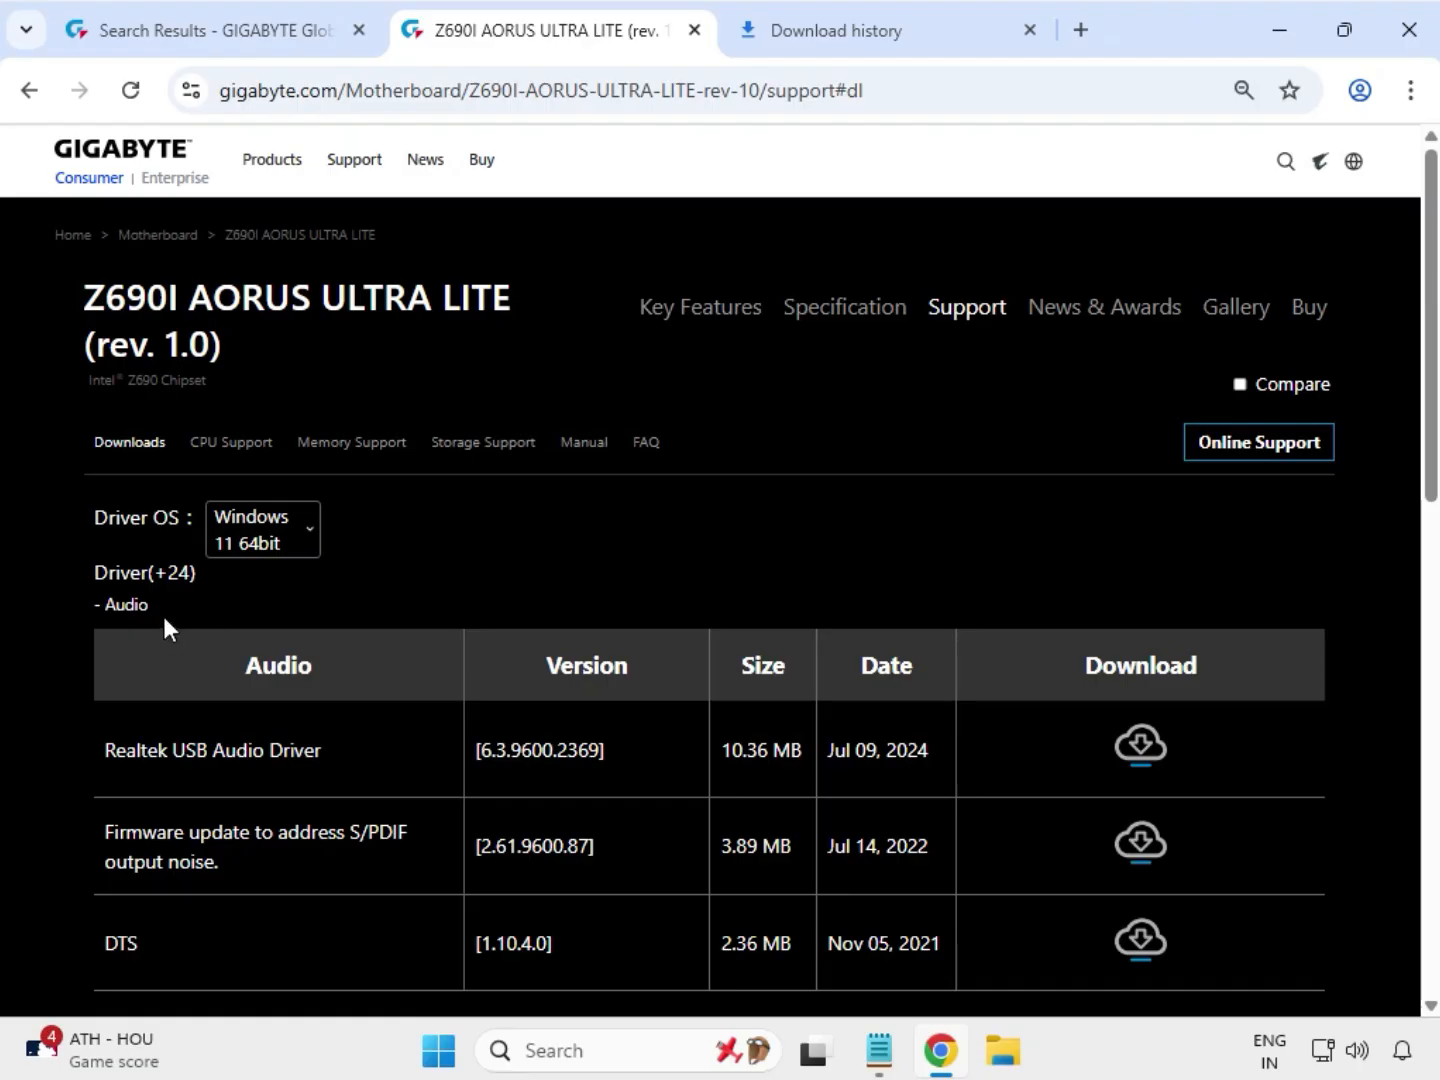
Step: Download the Realtek USB Audio Driver from the Audio drivers list
{"action": "left_click_drag", "start_coordinate": [156, 600], "coordinate": [89, 591]}
{"action": "left_click_drag", "start_coordinate": [175, 749], "coordinate": [304, 752]}
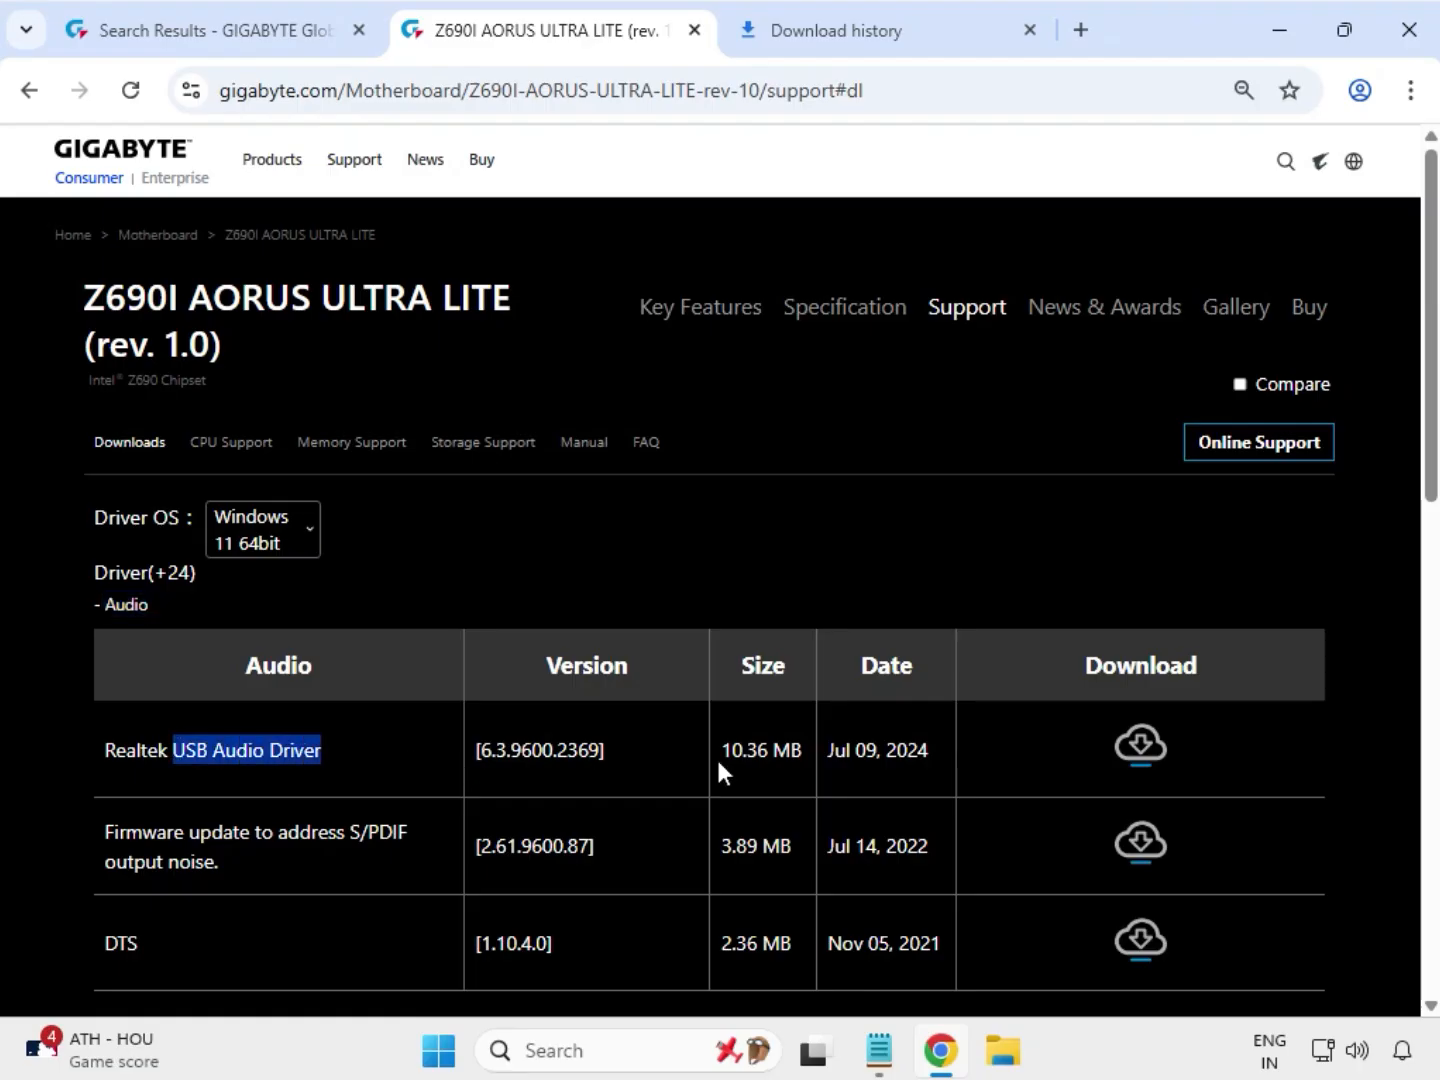
{"action": "left_click", "coordinate": [1144, 748]}
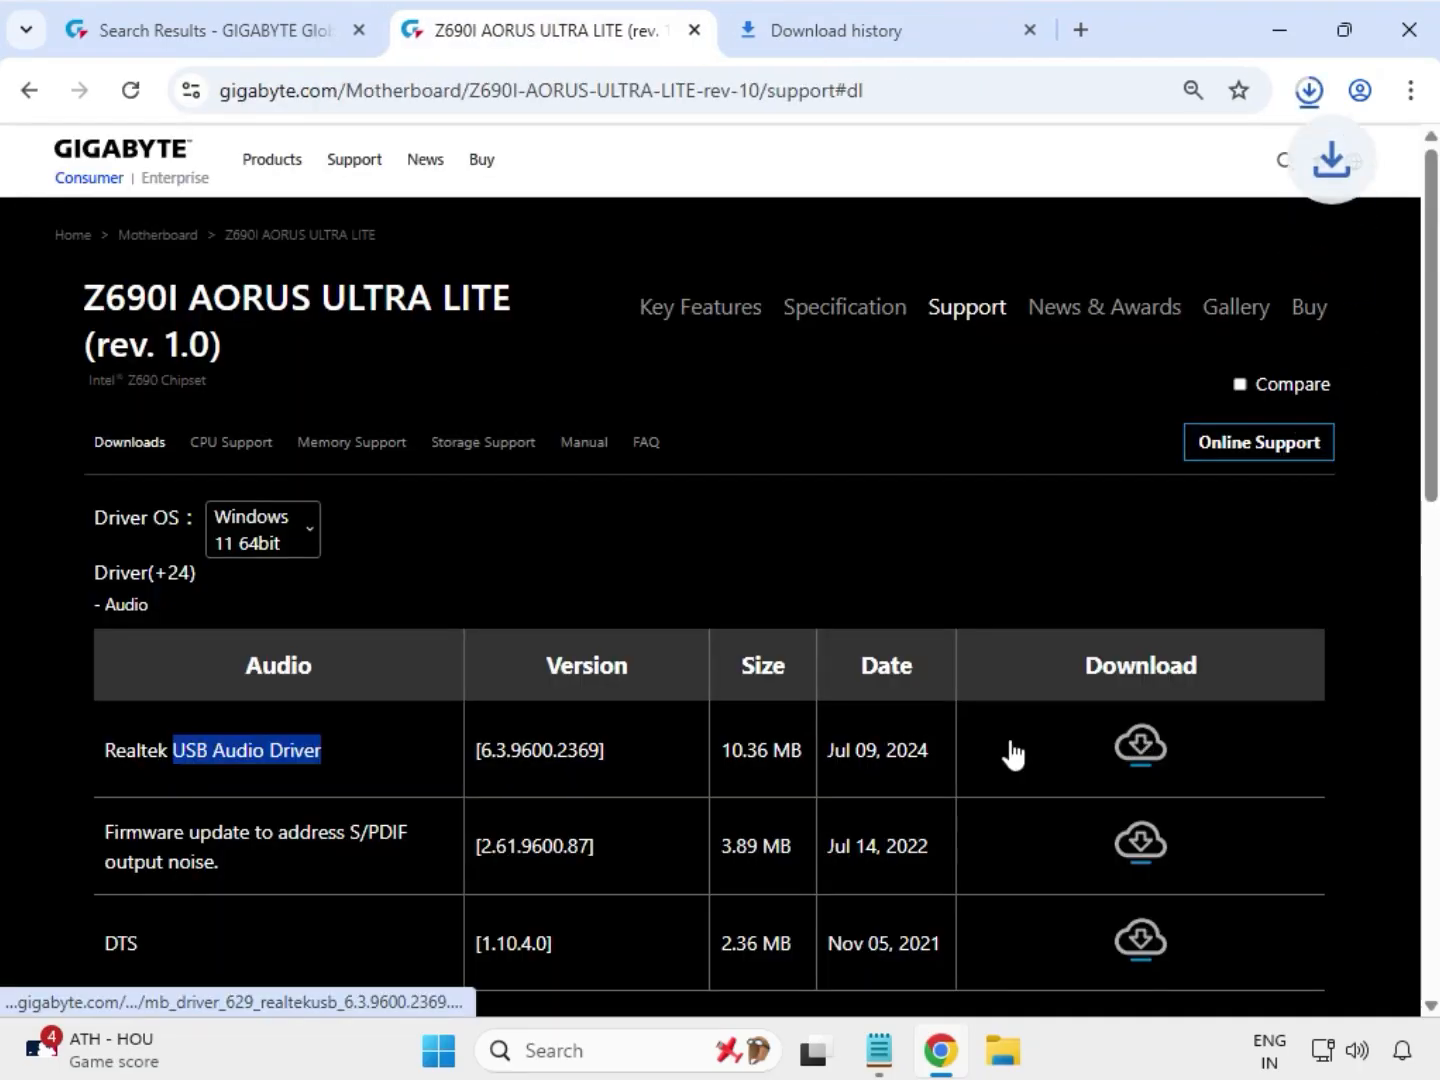
Step: Download the DTS audio driver
{"action": "scroll", "coordinate": [410, 945], "scroll_direction": "down", "scroll_amount": 1}
{"action": "left_click", "coordinate": [139, 797]}
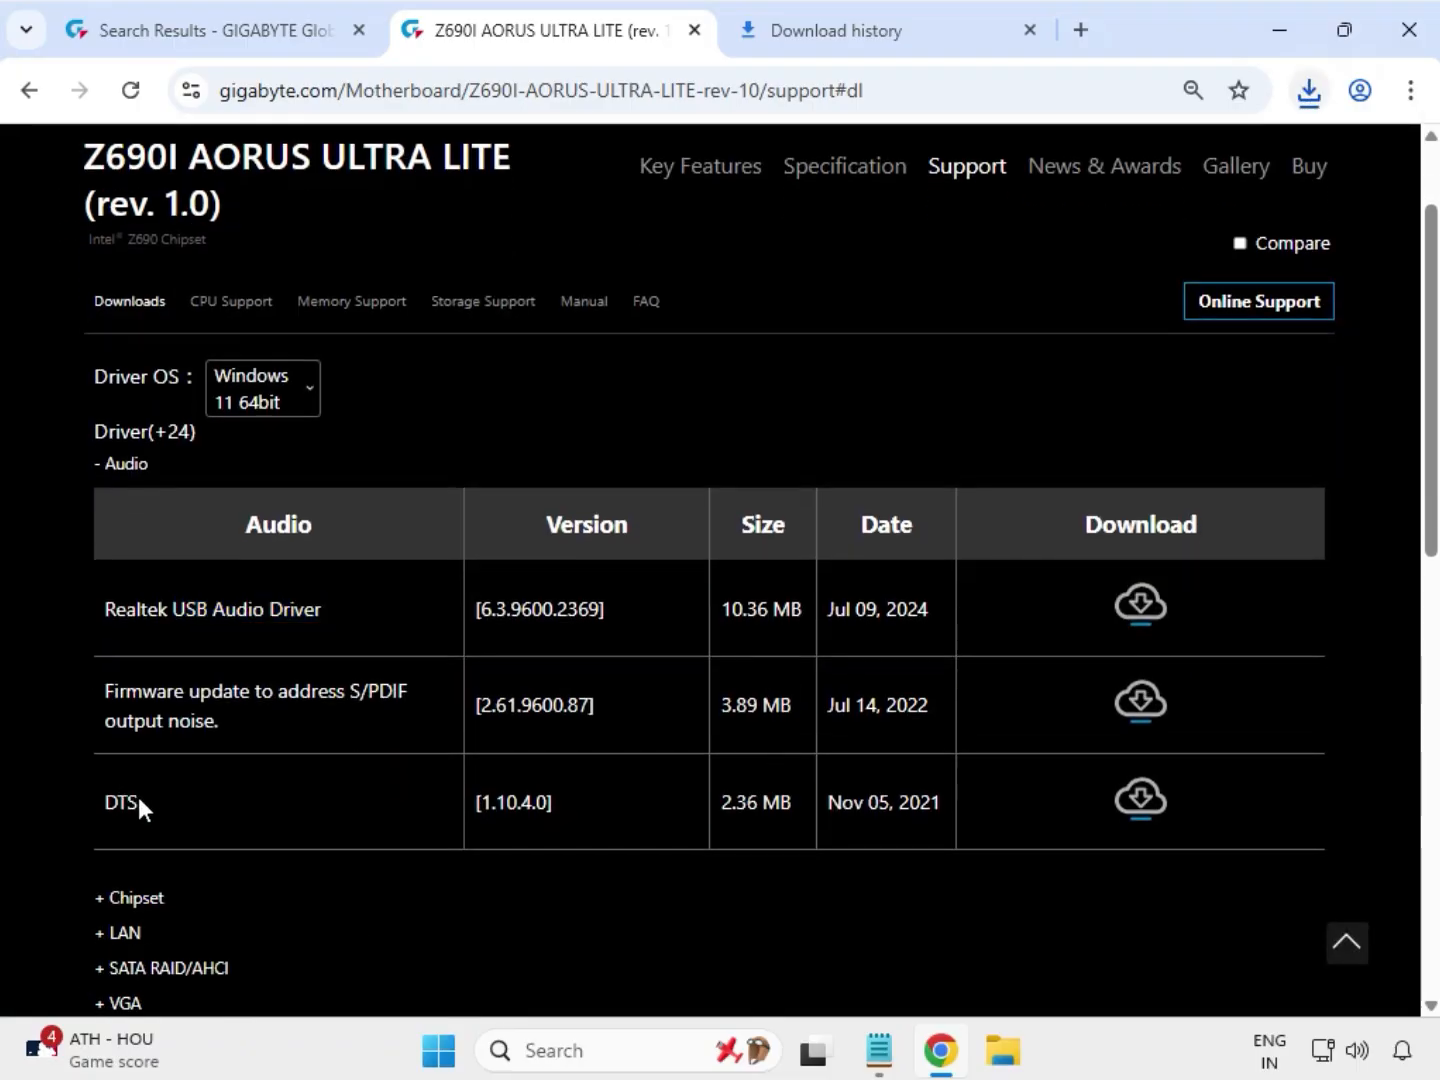
{"action": "left_click_drag", "start_coordinate": [139, 798], "coordinate": [111, 794]}
{"action": "left_click", "coordinate": [1152, 803]}
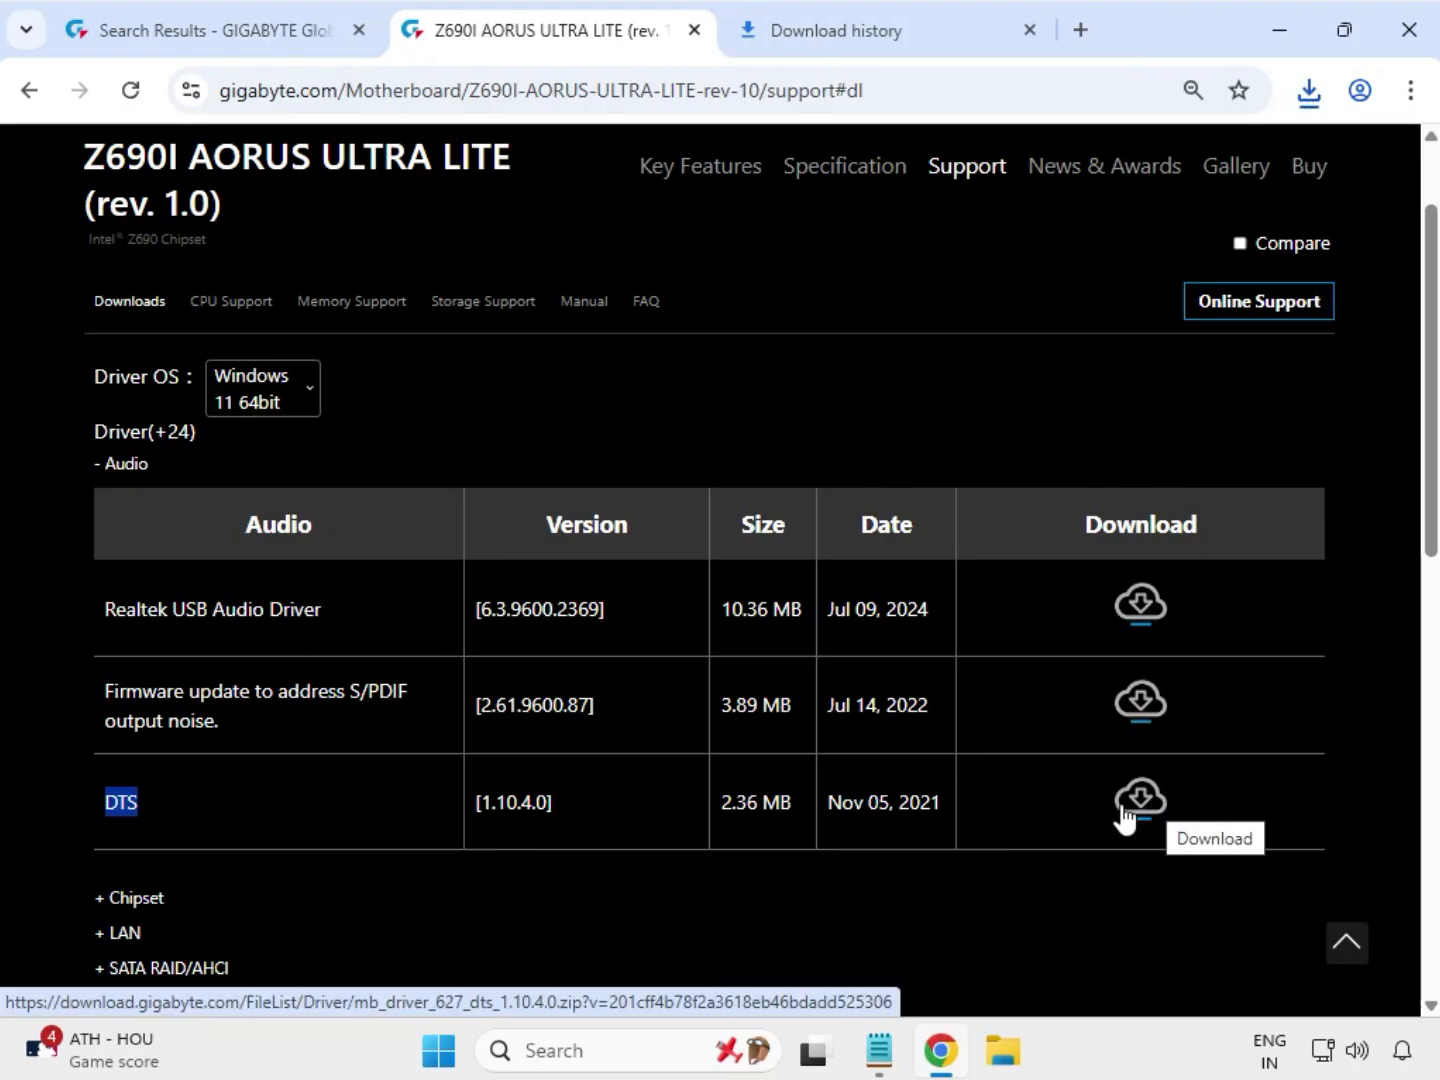
Step: Expand the Chipset drivers and download the latest Intel Serial I/O driver
{"action": "scroll", "coordinate": [1125, 815], "scroll_direction": "down", "scroll_amount": 3}
{"action": "left_click", "coordinate": [205, 651]}
{"action": "left_click", "coordinate": [113, 634]}
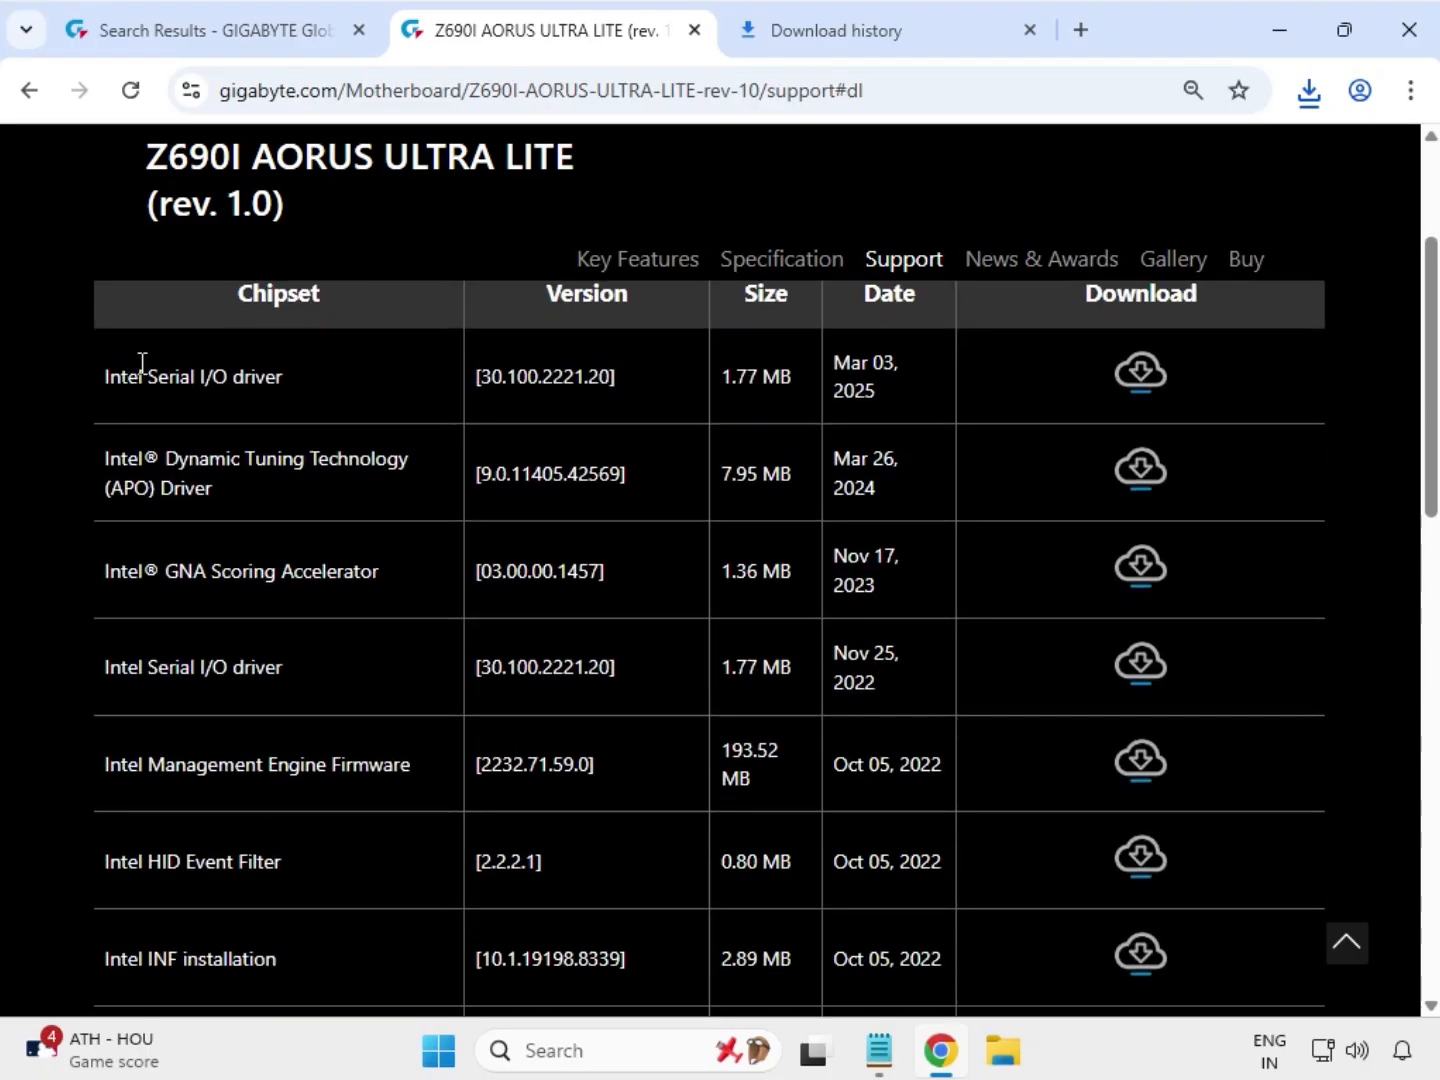
{"action": "left_click_drag", "start_coordinate": [140, 367], "coordinate": [311, 371]}
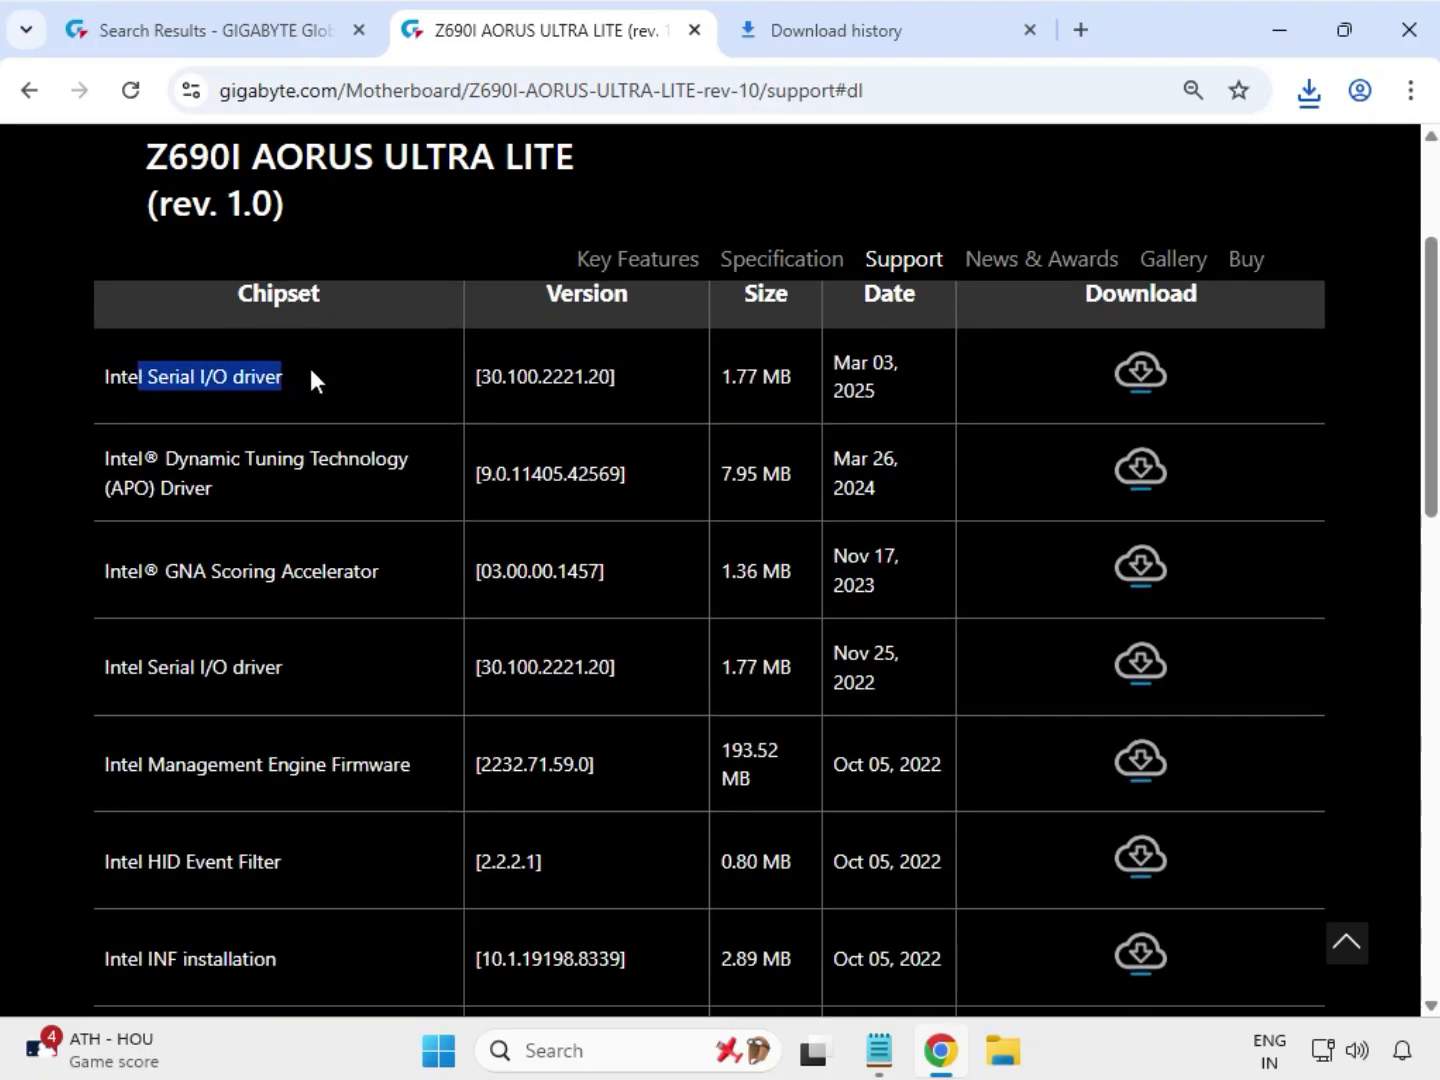
{"action": "left_click", "coordinate": [1159, 373]}
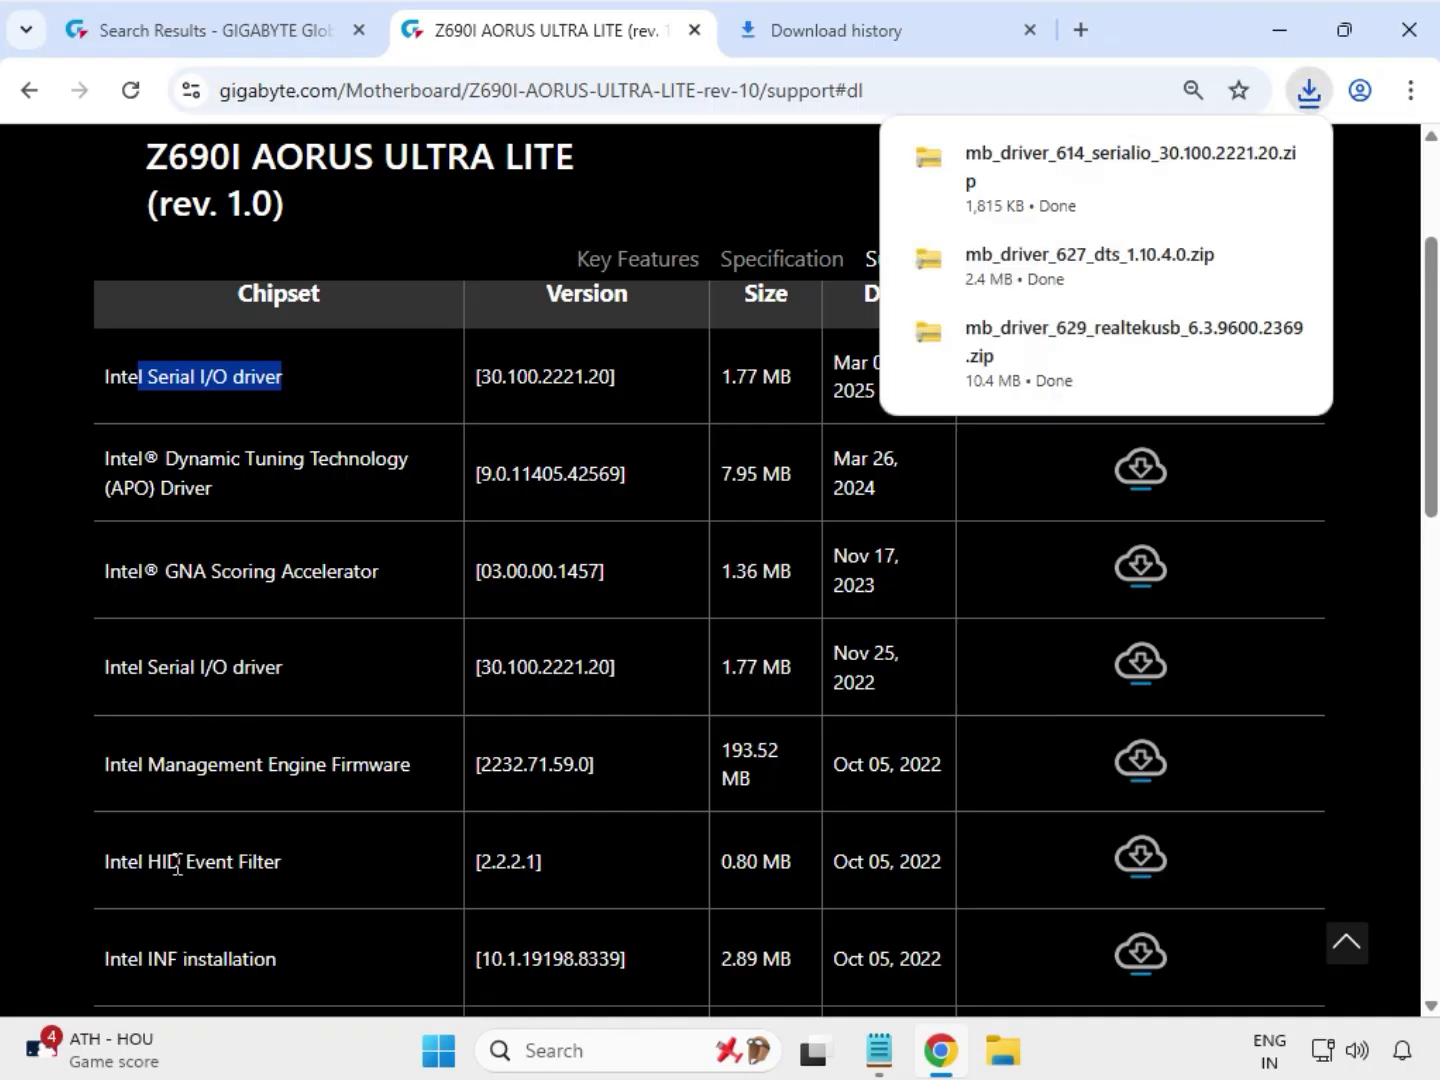
Step: Download the Intel INF installation driver version 10.1.19198.8339
{"action": "scroll", "coordinate": [200, 864], "scroll_direction": "down", "scroll_amount": 1}
{"action": "left_click_drag", "start_coordinate": [140, 818], "coordinate": [311, 828]}
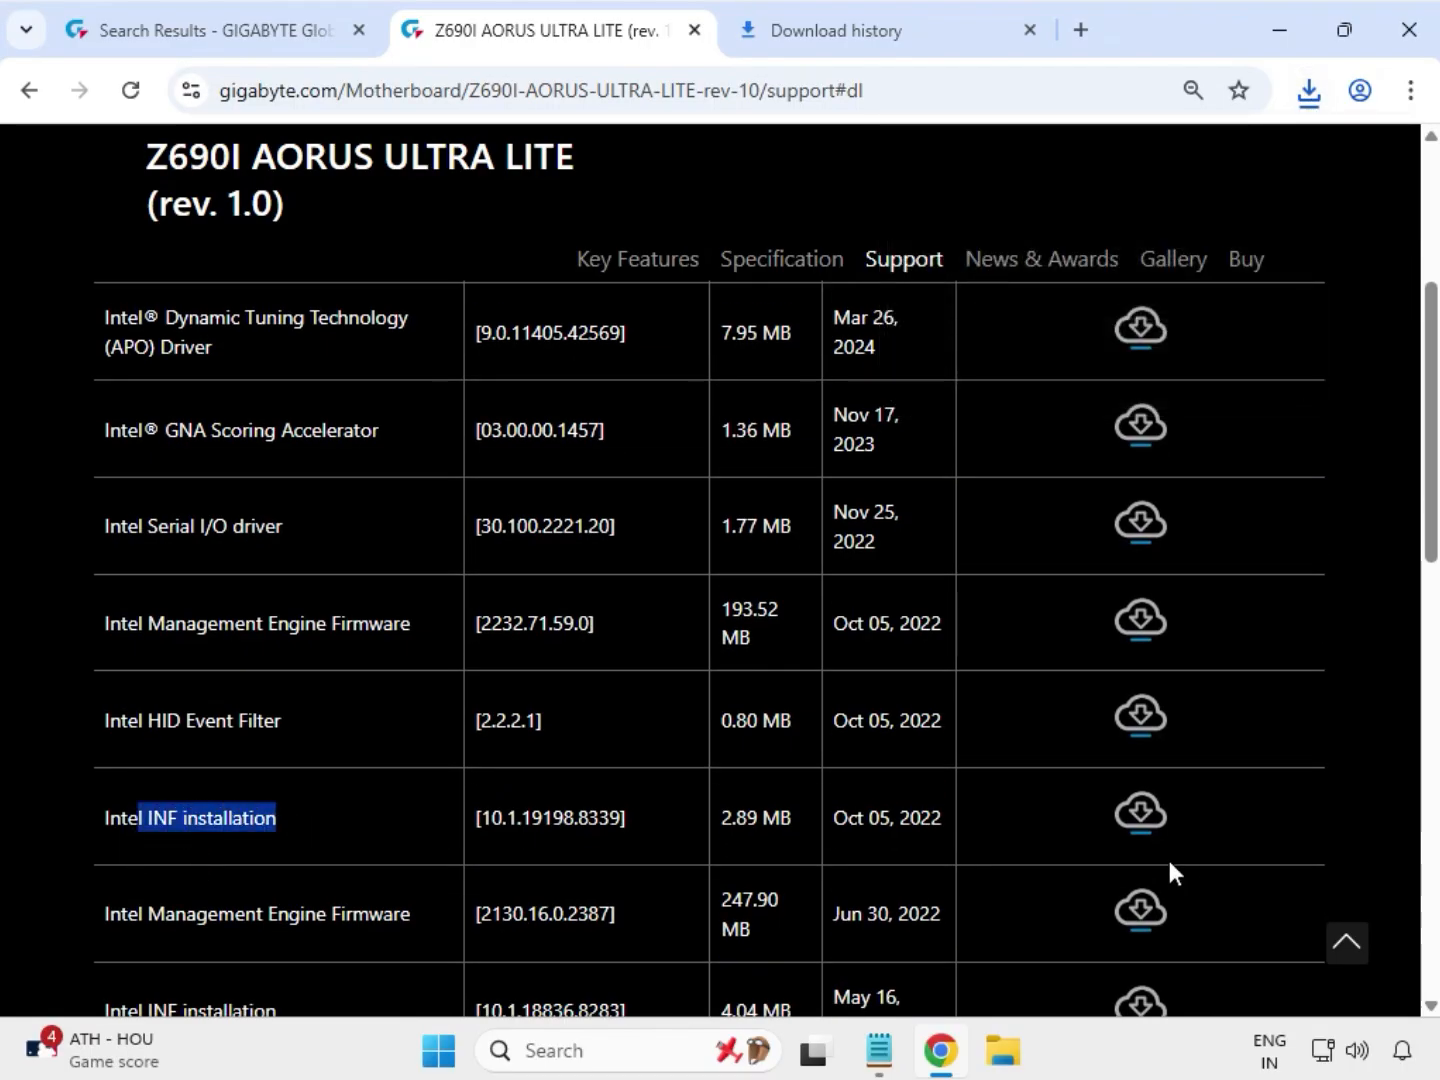
{"action": "left_click", "coordinate": [1138, 814]}
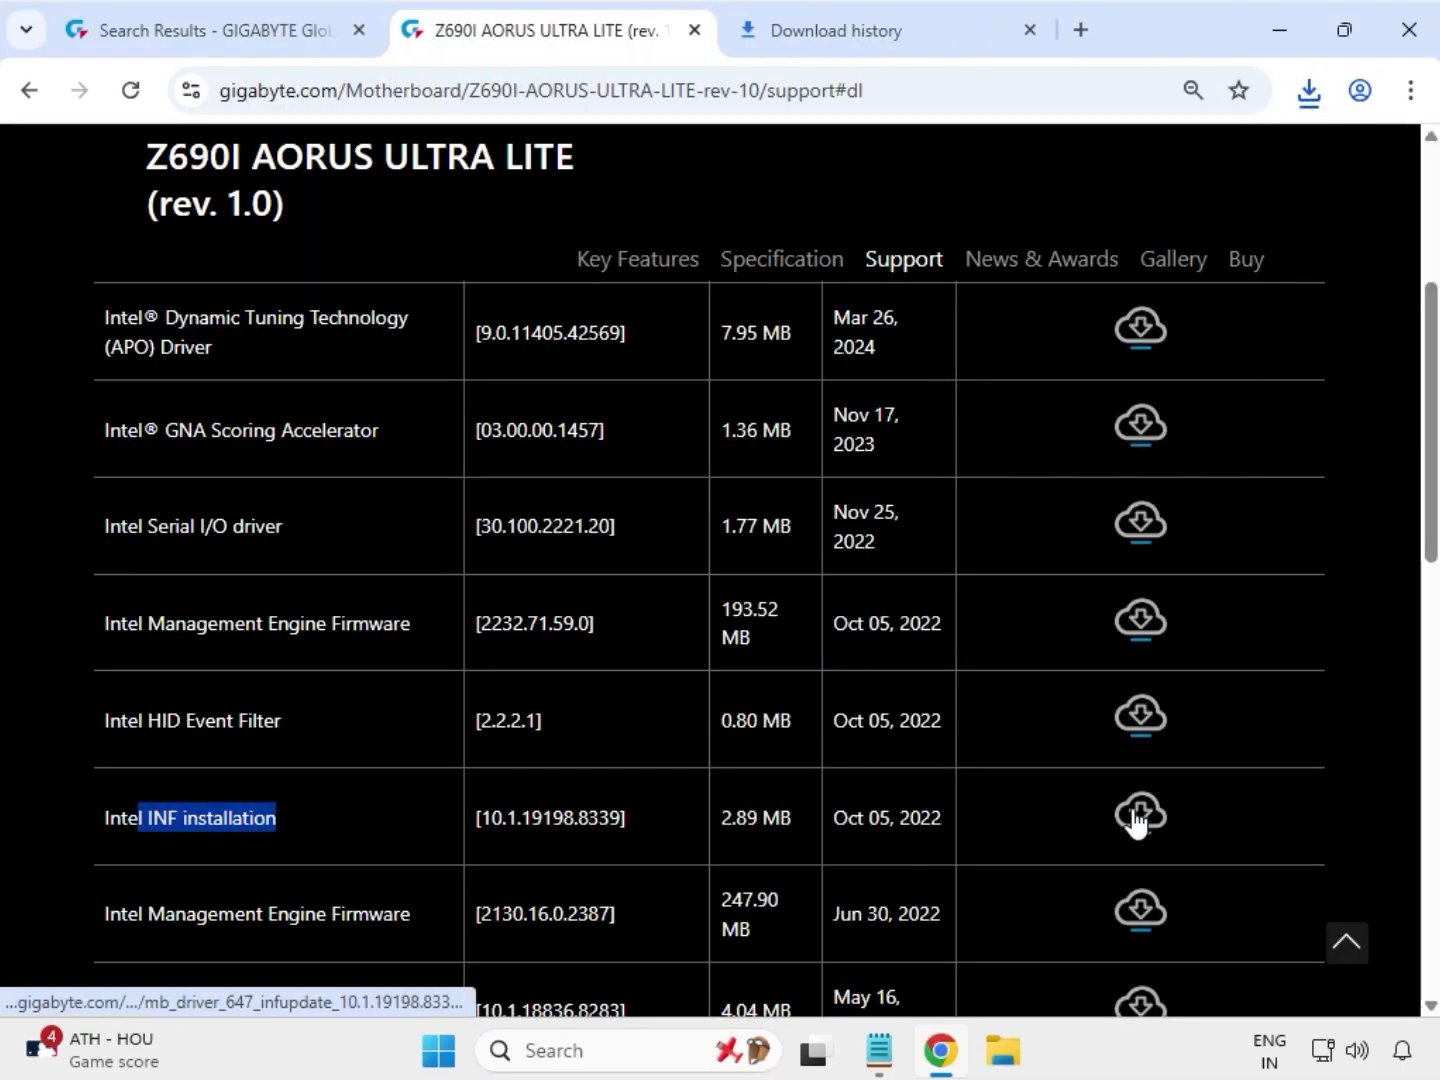
Step: Expand the LAN drivers and download the Intel i225 & i226 LAN driver
{"action": "scroll", "coordinate": [421, 643], "scroll_direction": "down", "scroll_amount": 3}
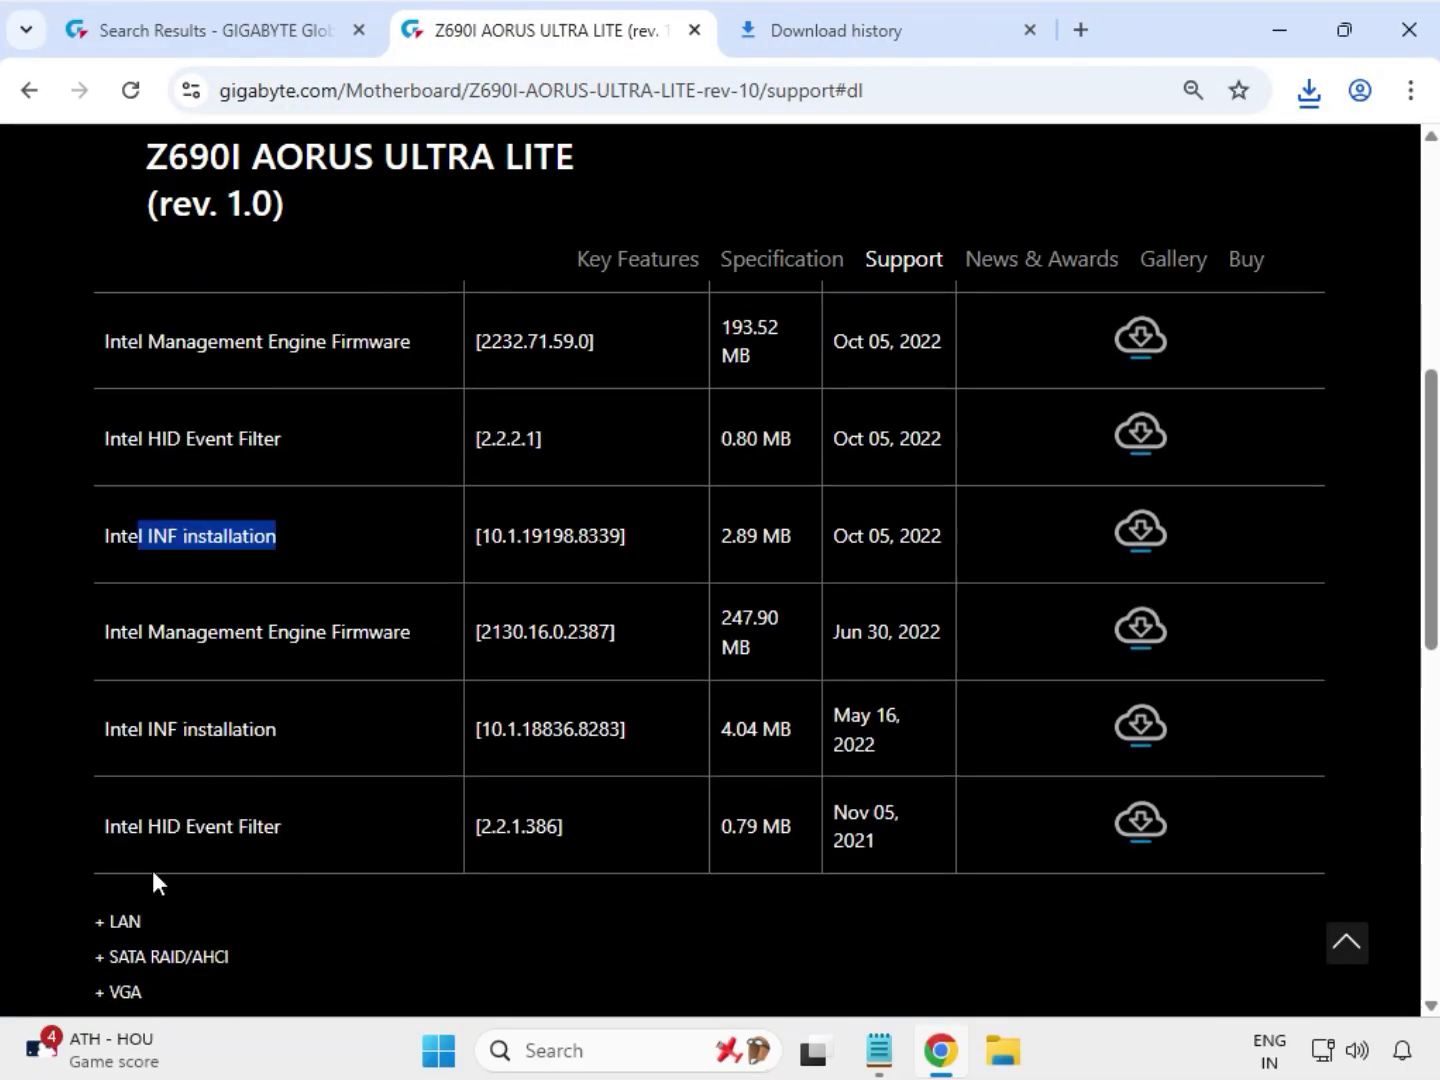
{"action": "left_click_drag", "start_coordinate": [142, 920], "coordinate": [95, 918]}
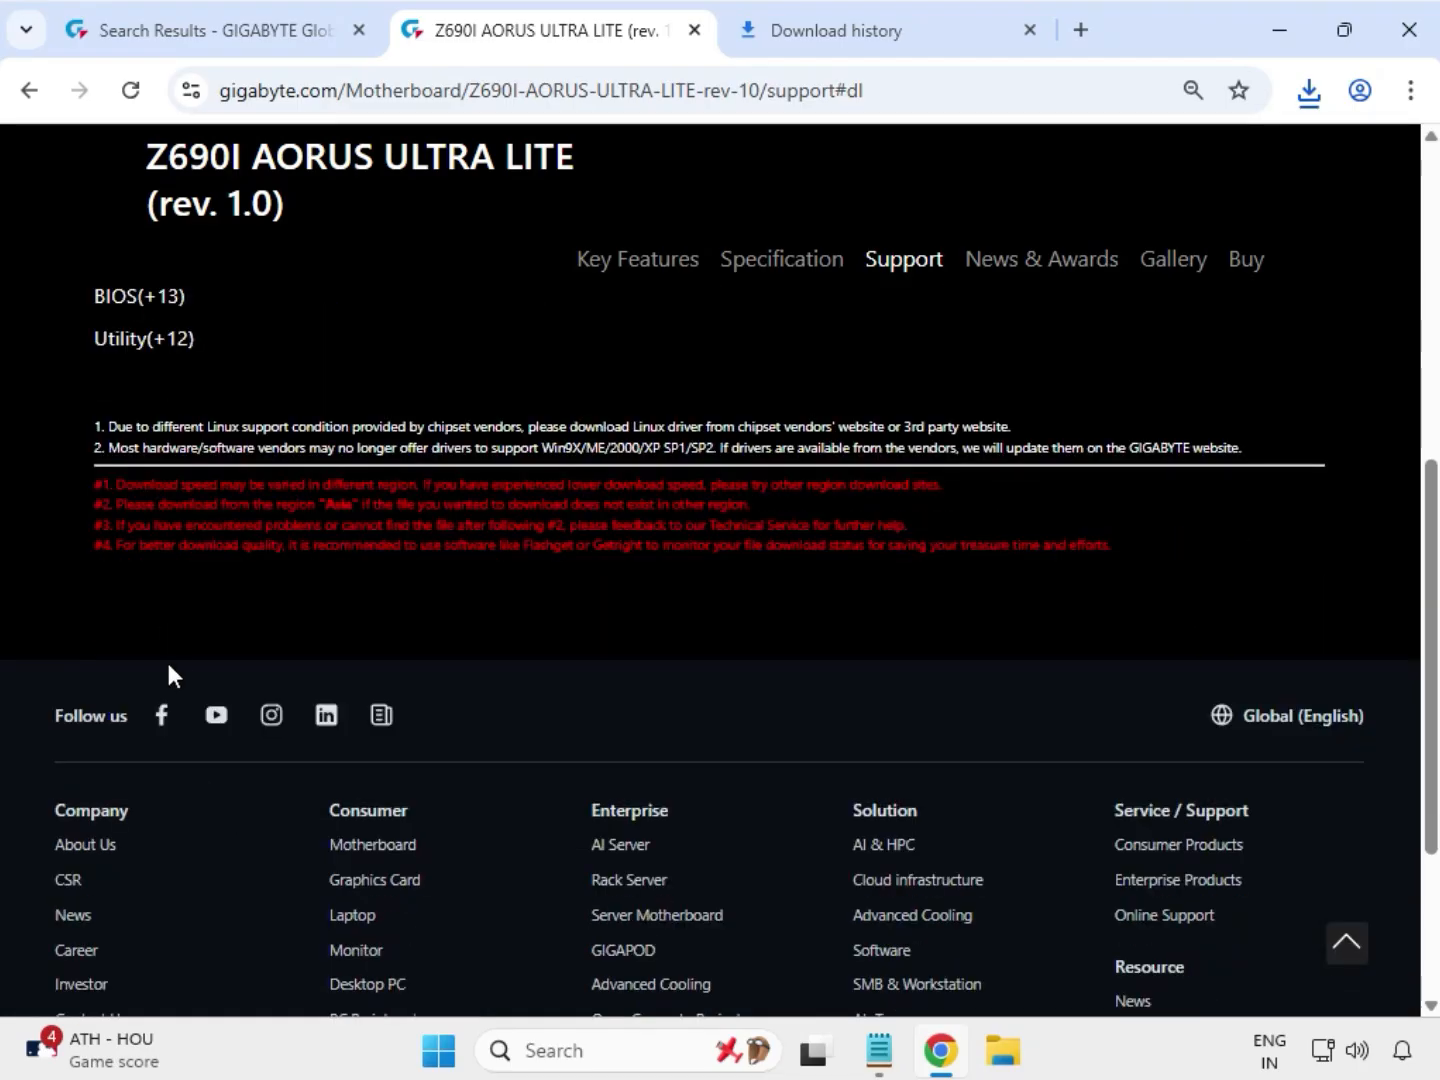
{"action": "scroll", "coordinate": [191, 763], "scroll_direction": "up", "scroll_amount": 6}
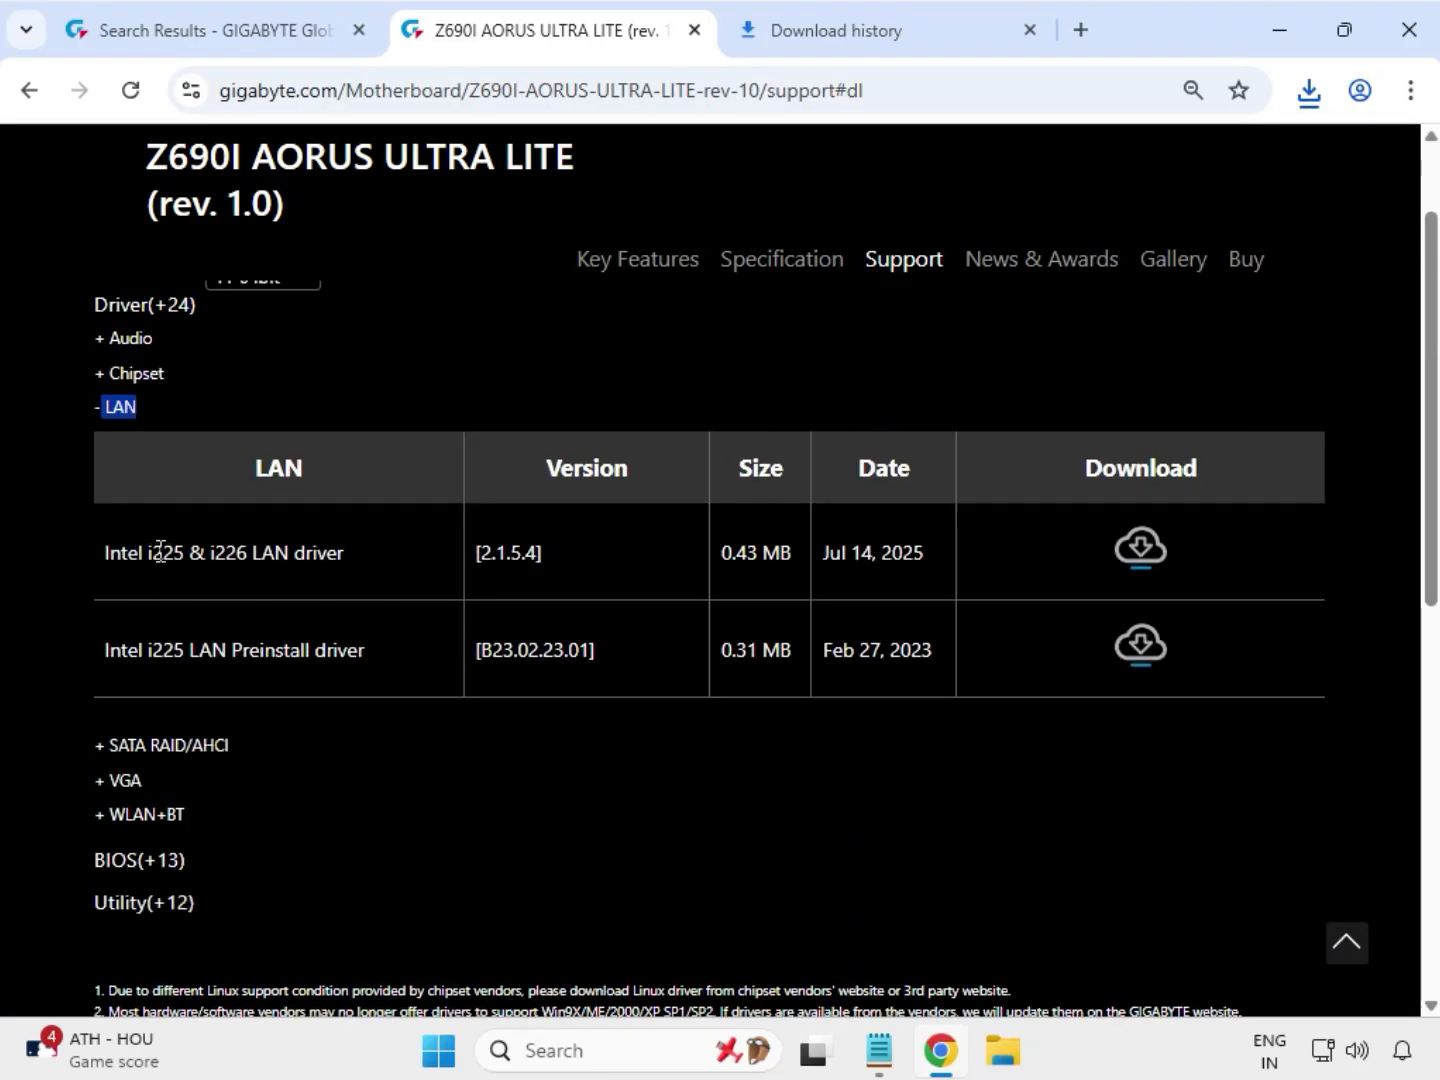
{"action": "left_click_drag", "start_coordinate": [160, 552], "coordinate": [955, 555]}
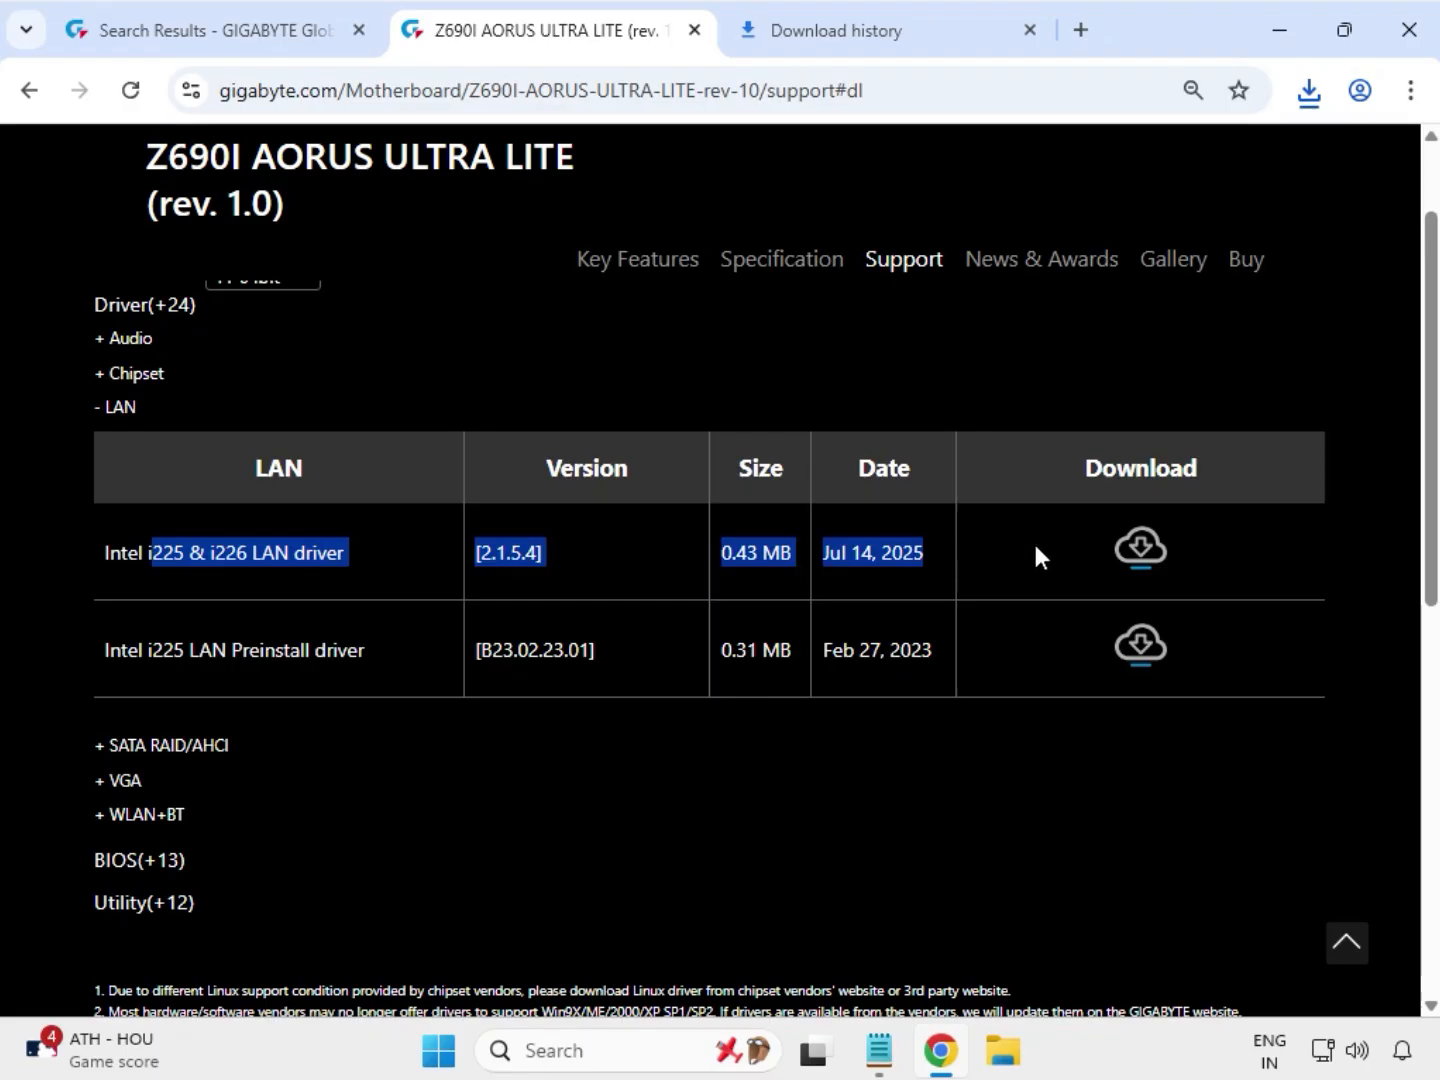
{"action": "left_click", "coordinate": [1143, 543]}
Step: Expand the VGA drivers and download the Intel Graphic Driver
{"action": "left_click_drag", "start_coordinate": [148, 788], "coordinate": [96, 780]}
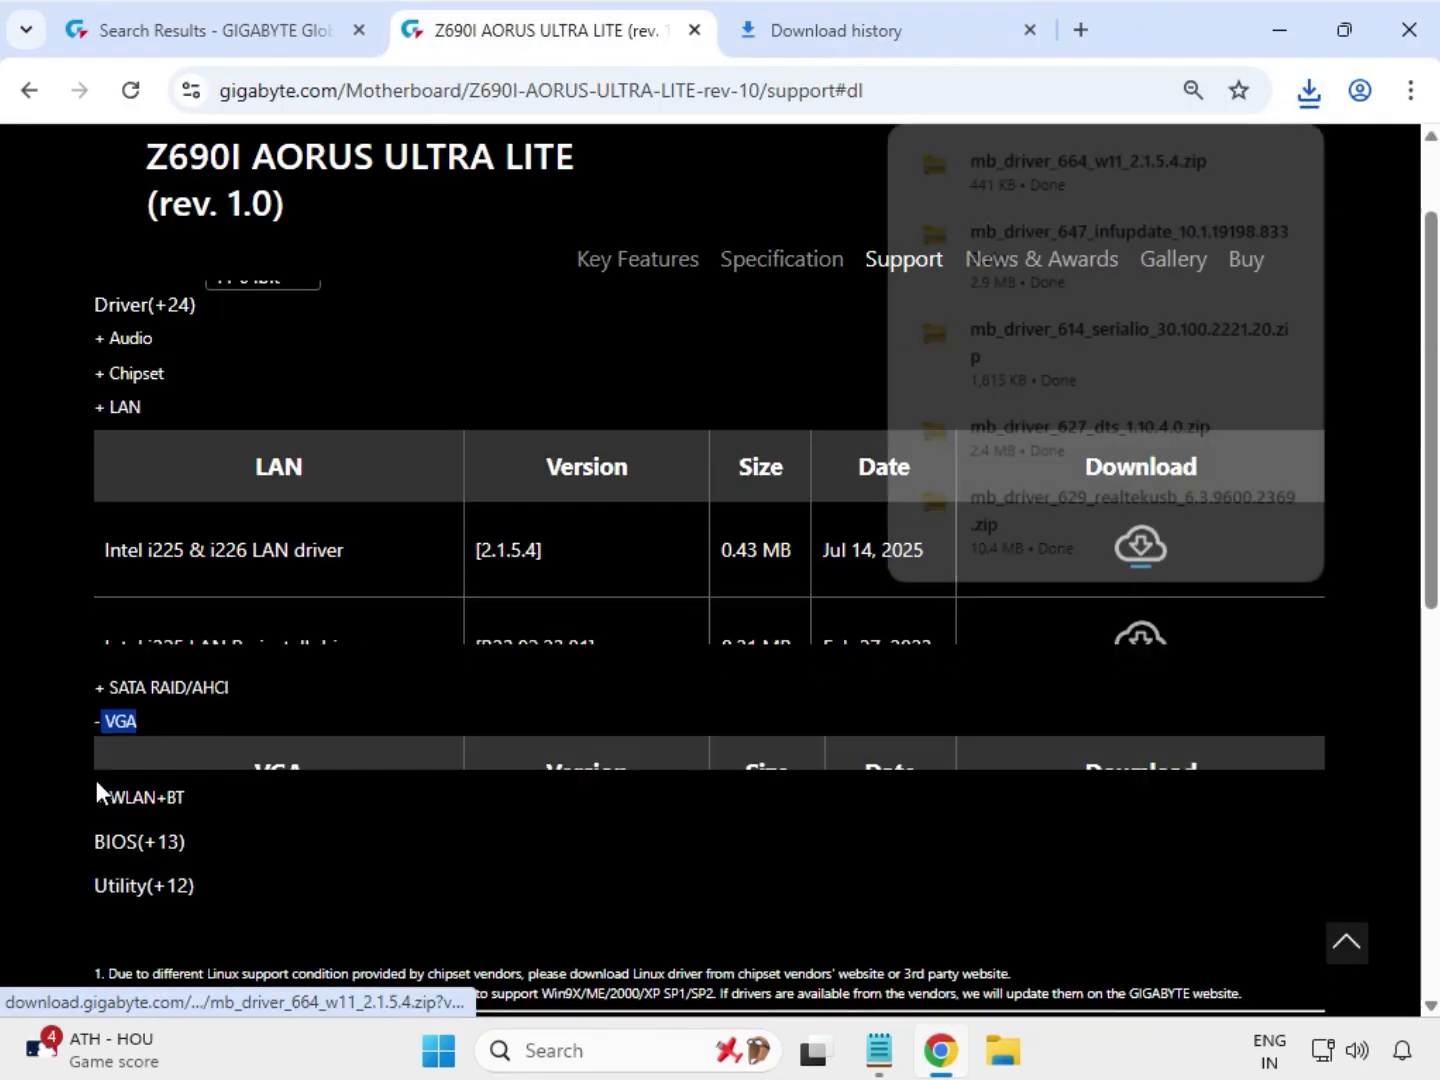
{"action": "scroll", "coordinate": [130, 790], "scroll_direction": "up", "scroll_amount": 3}
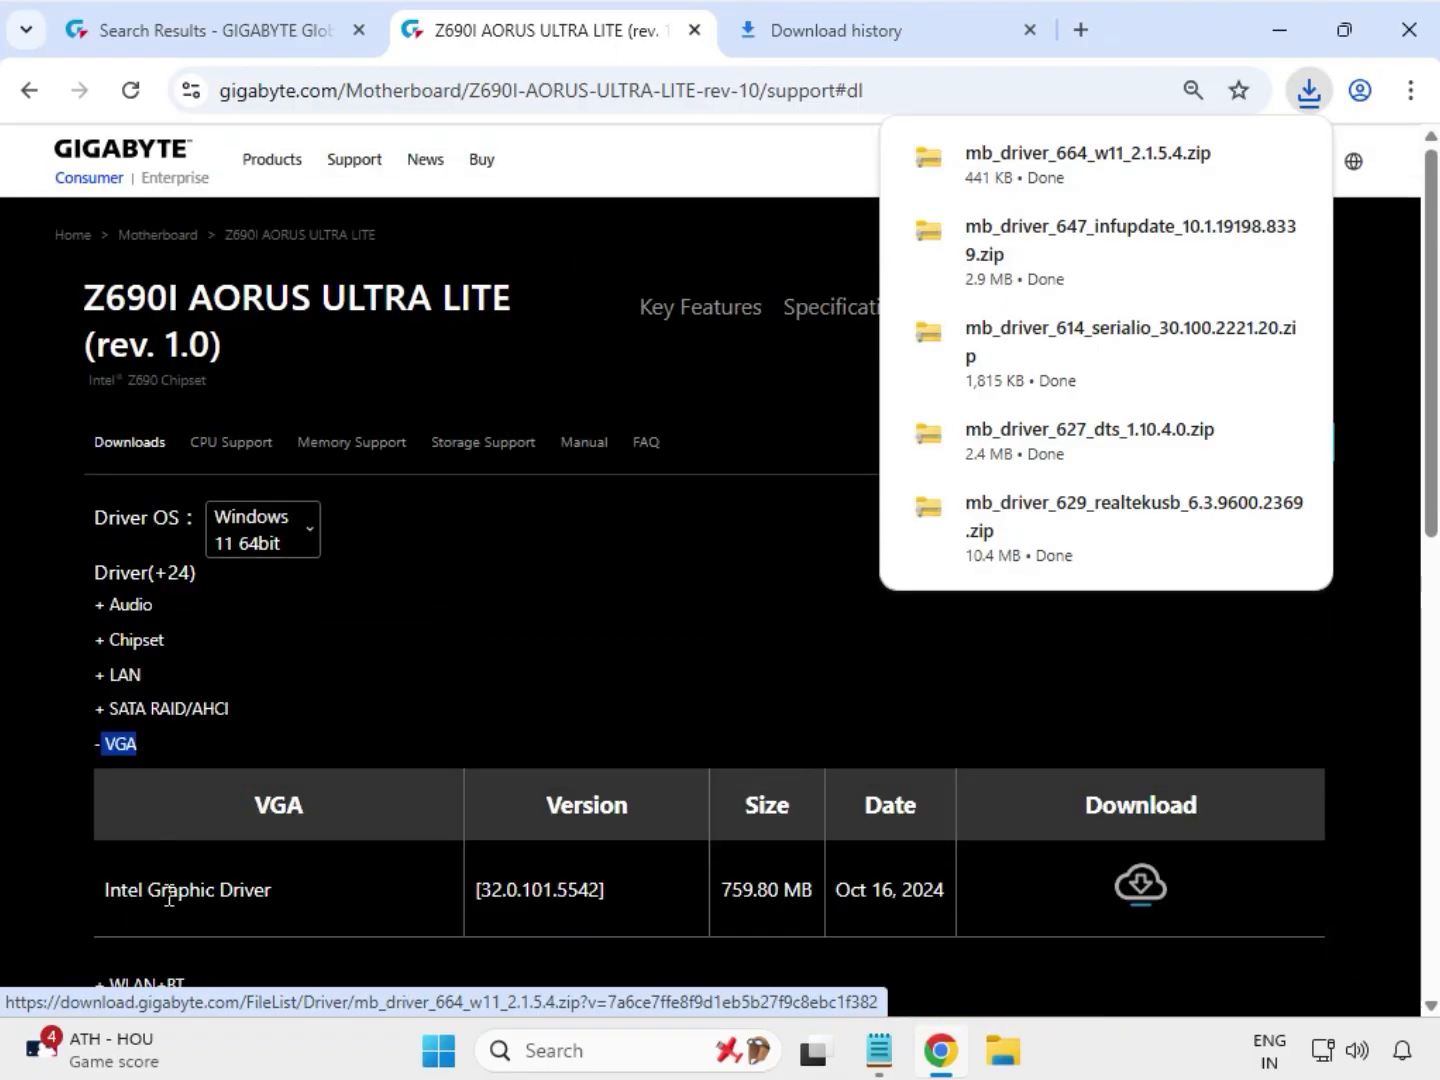
{"action": "left_click_drag", "start_coordinate": [152, 894], "coordinate": [829, 891]}
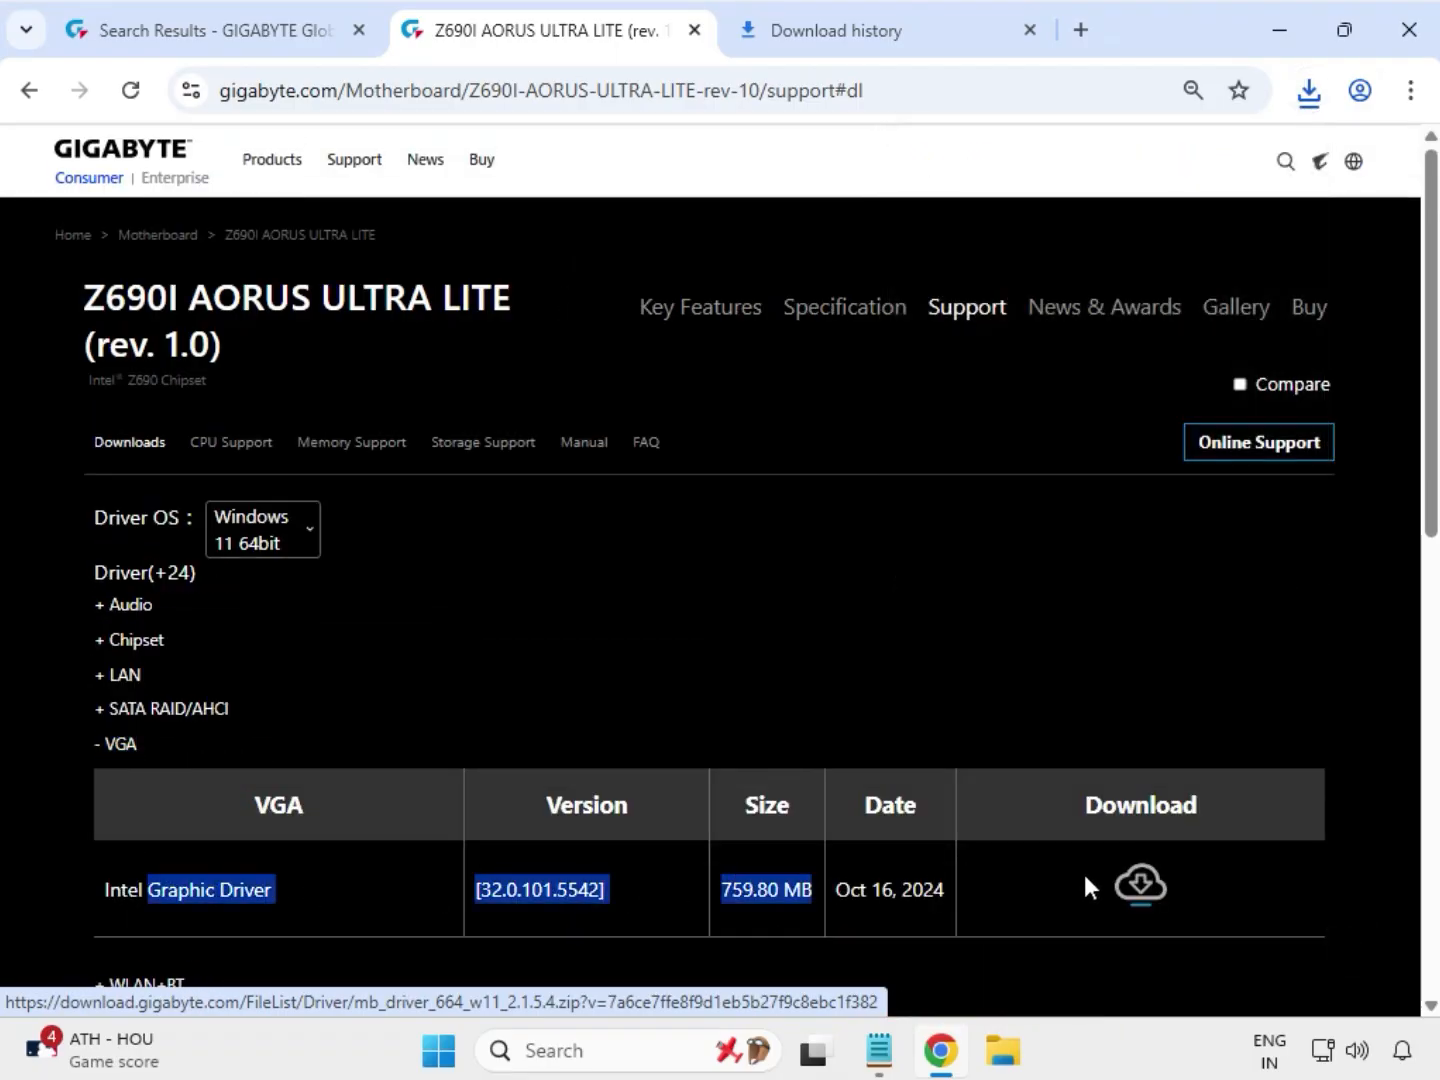
{"action": "left_click", "coordinate": [1138, 885]}
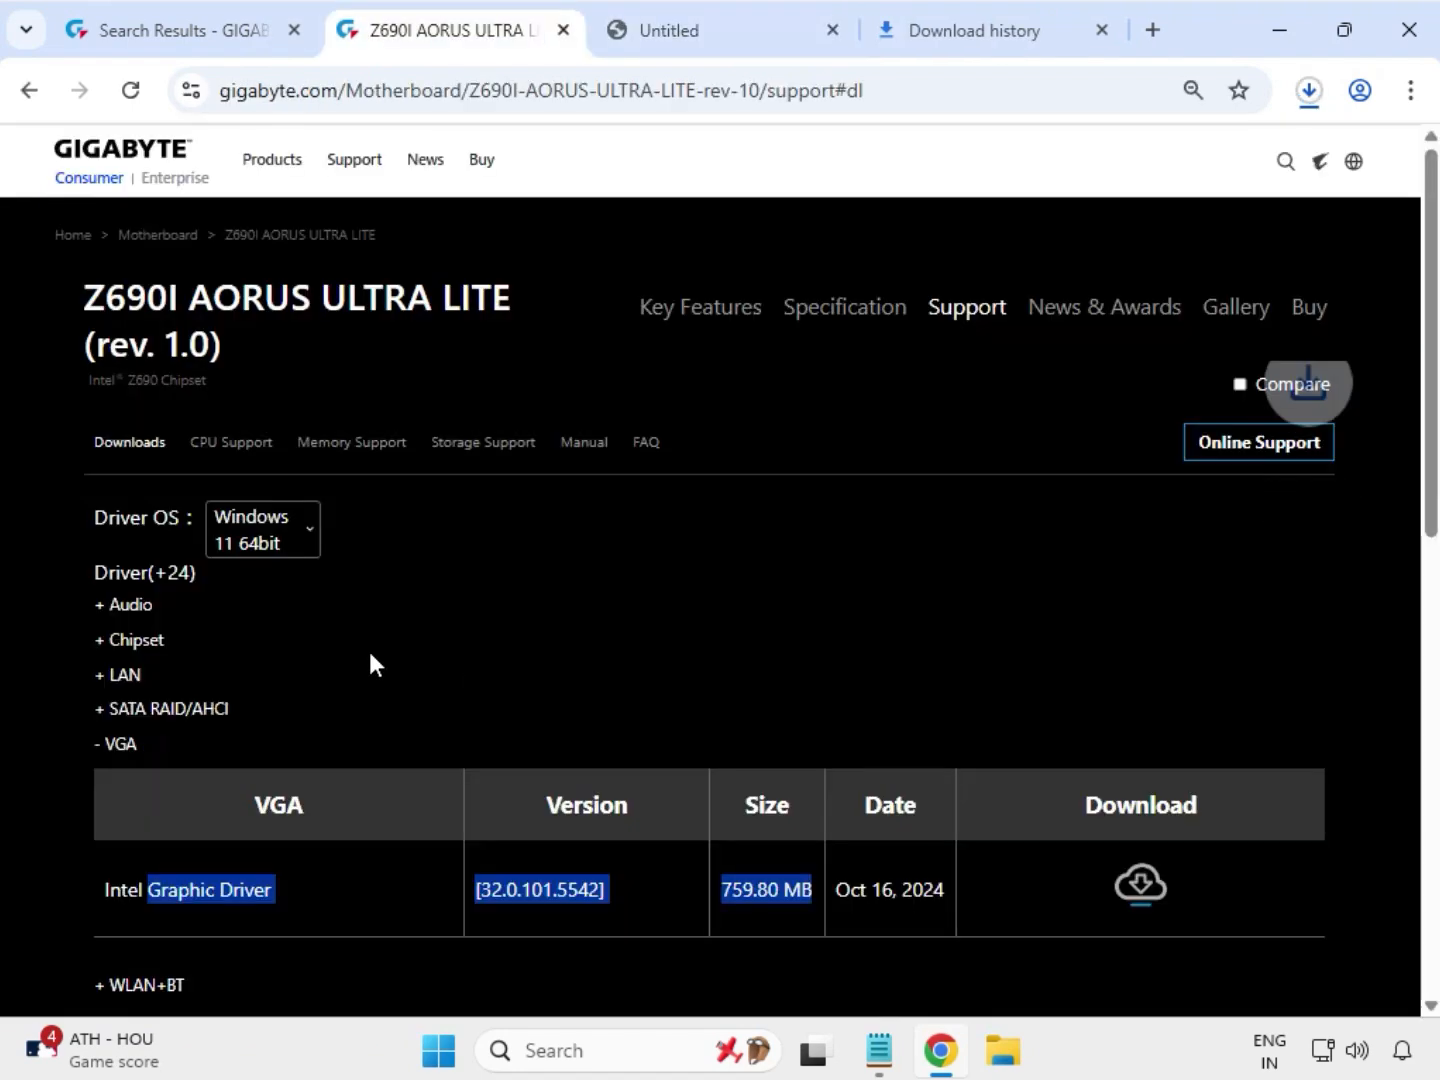
Step: Expand the WLAN+BT drivers and download the Intel Bluetooth Driver and Intel WIFI driver
{"action": "scroll", "coordinate": [345, 658], "scroll_direction": "down", "scroll_amount": 2}
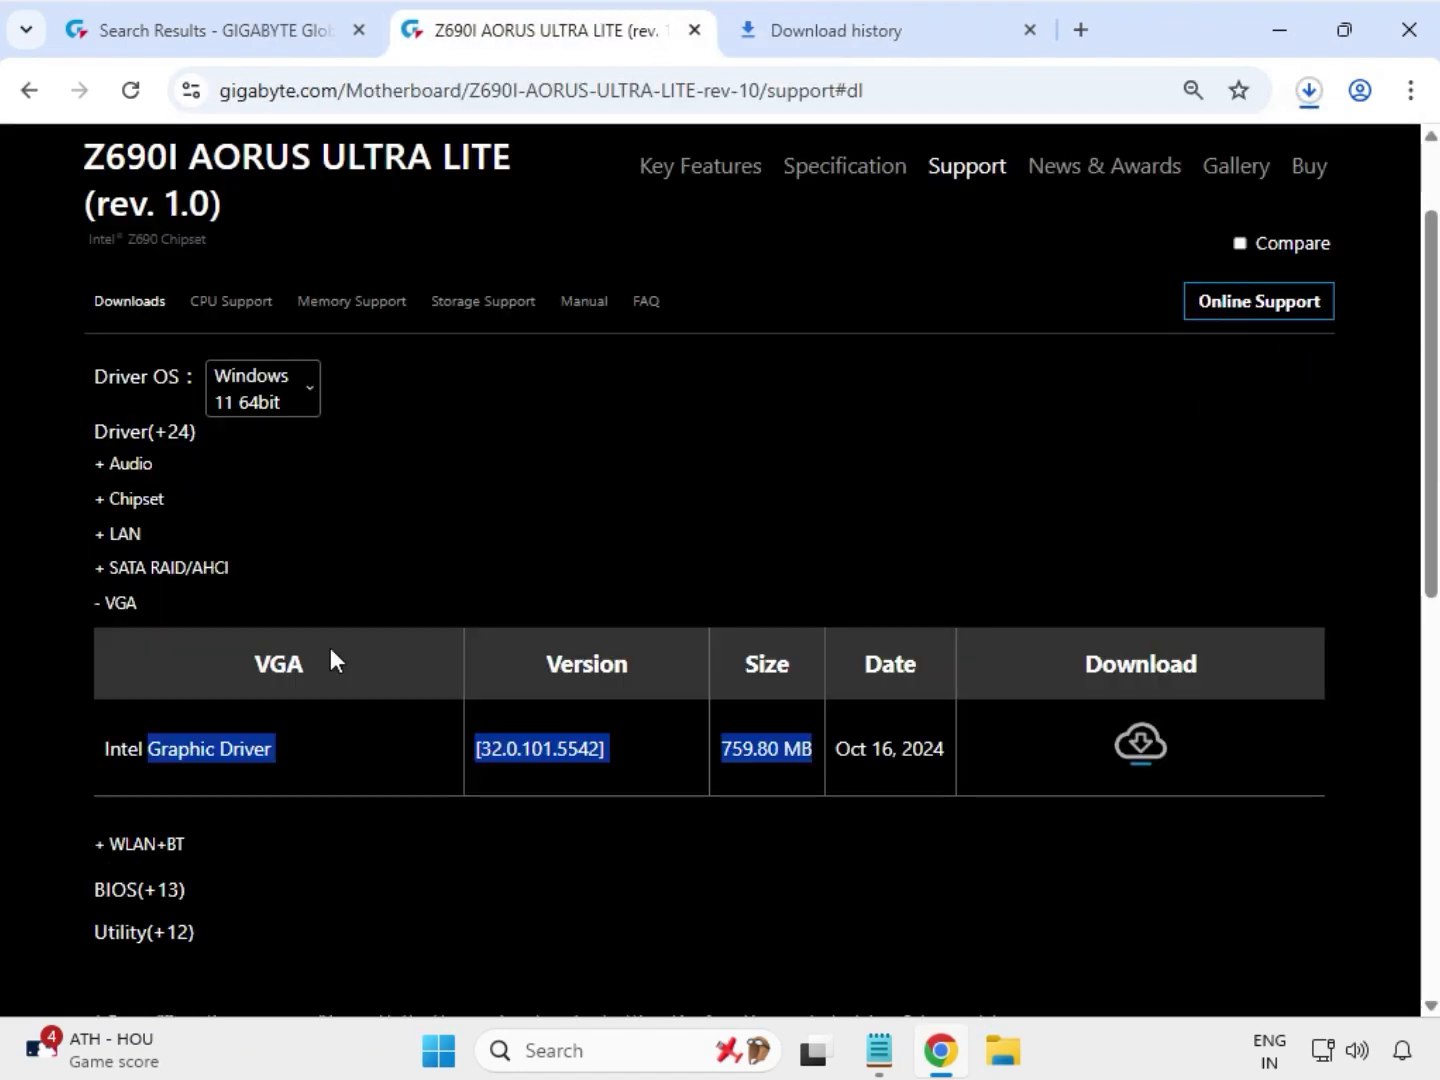
{"action": "left_click", "coordinate": [159, 845]}
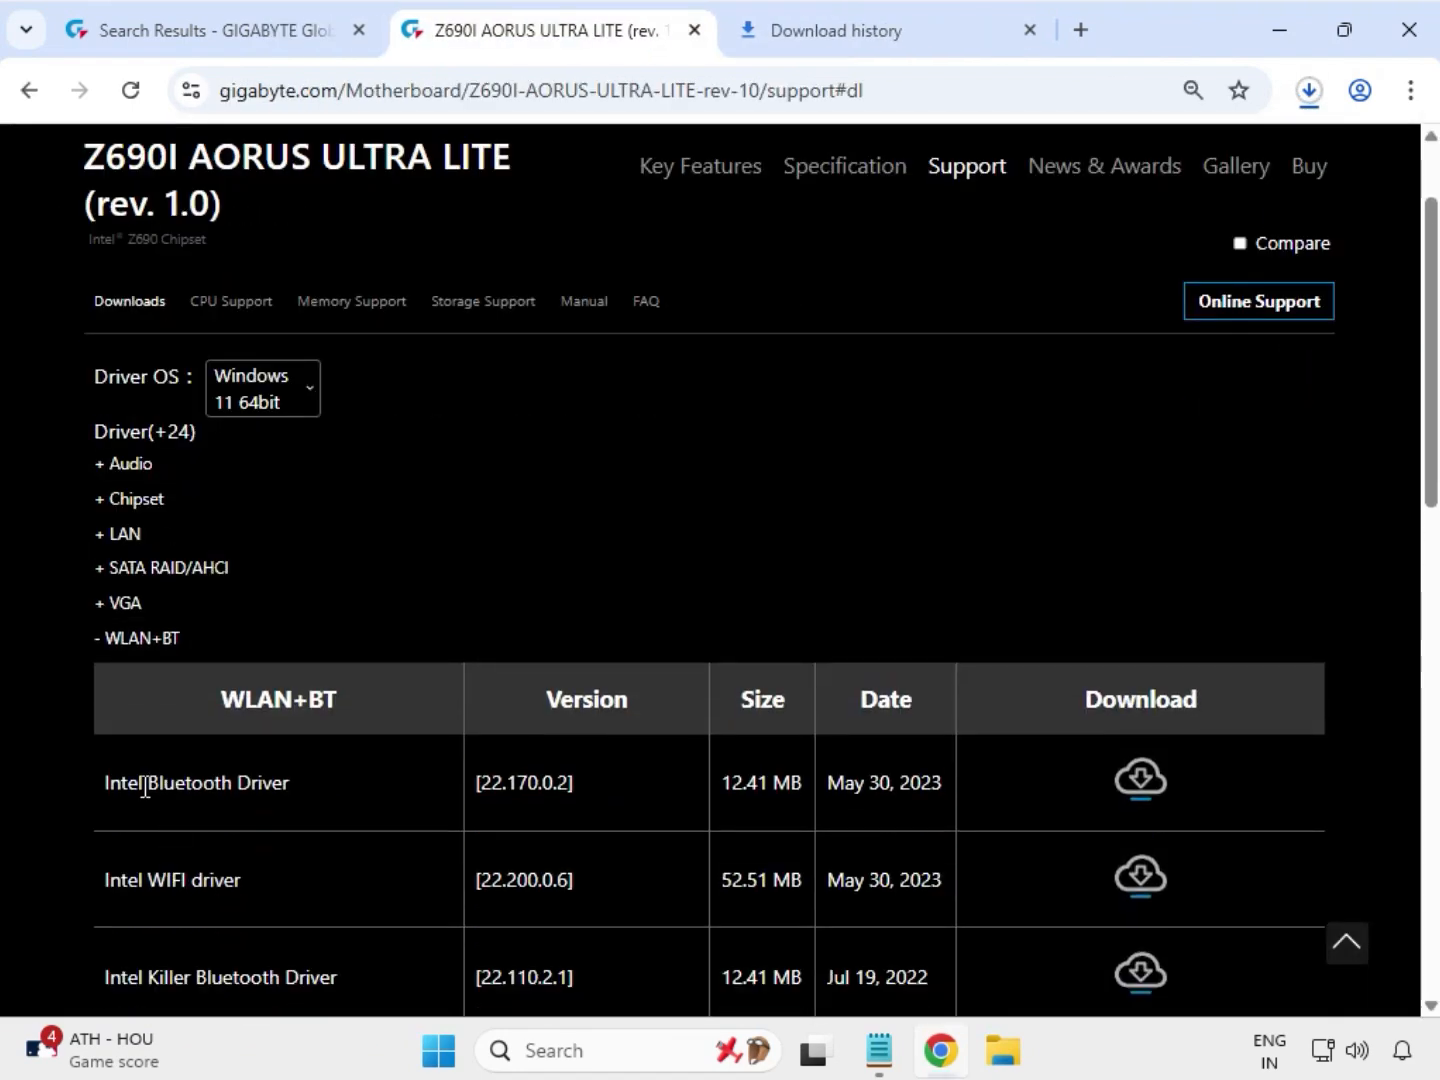
{"action": "left_click_drag", "start_coordinate": [145, 787], "coordinate": [382, 794]}
{"action": "left_click_drag", "start_coordinate": [152, 880], "coordinate": [243, 882]}
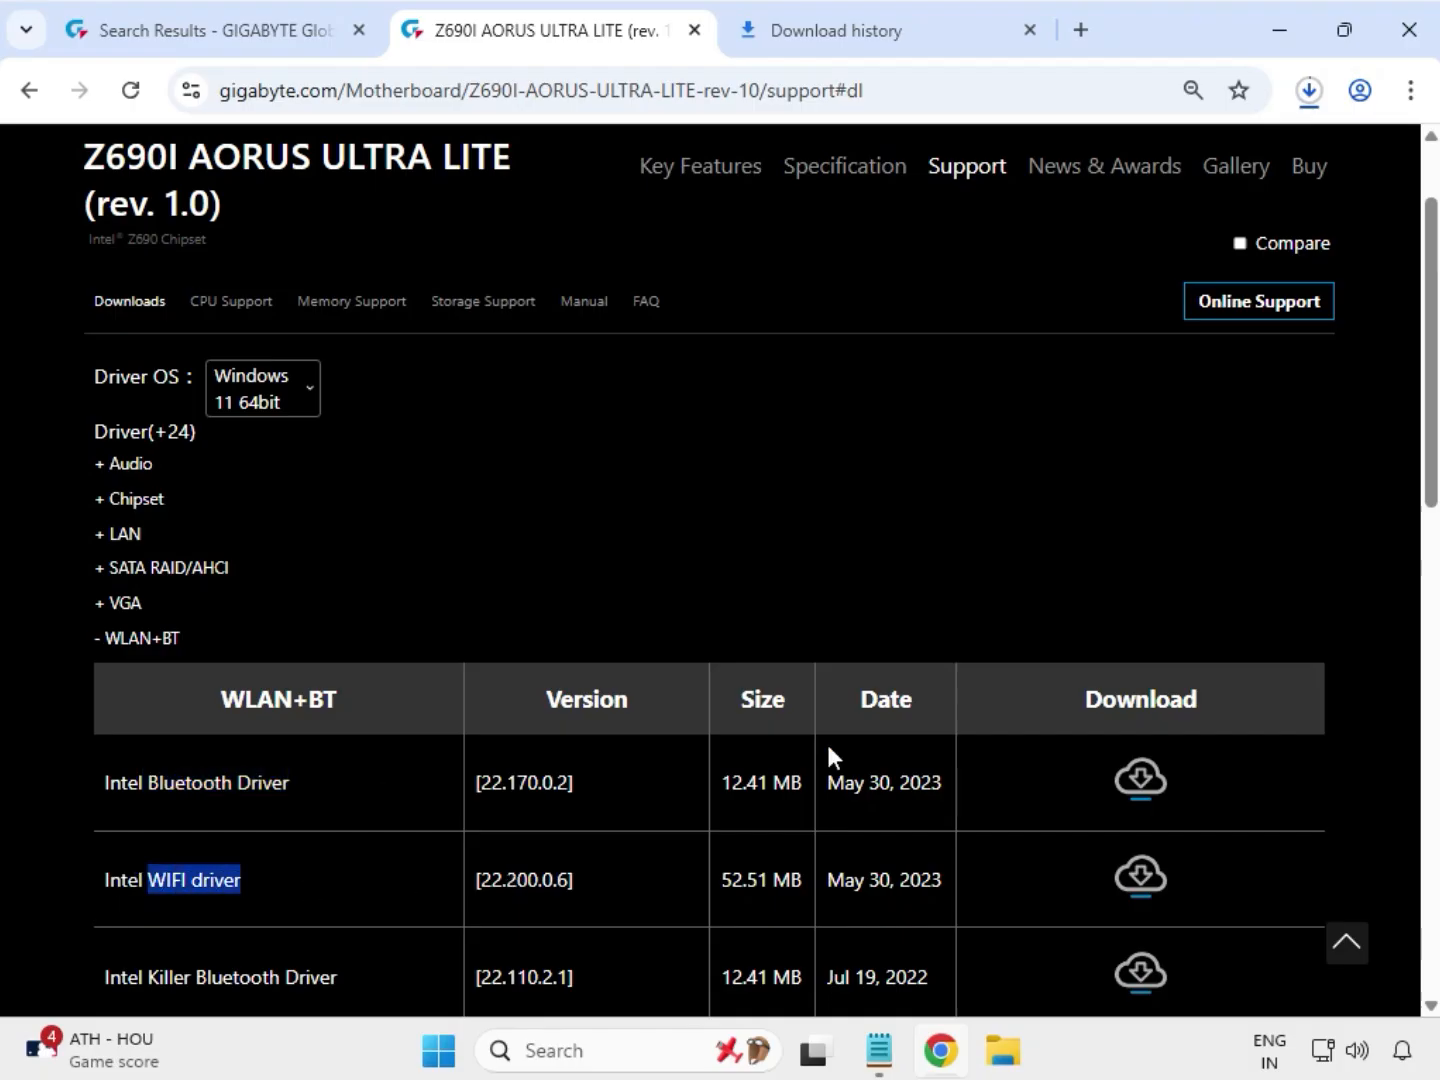
{"action": "left_click", "coordinate": [1152, 880]}
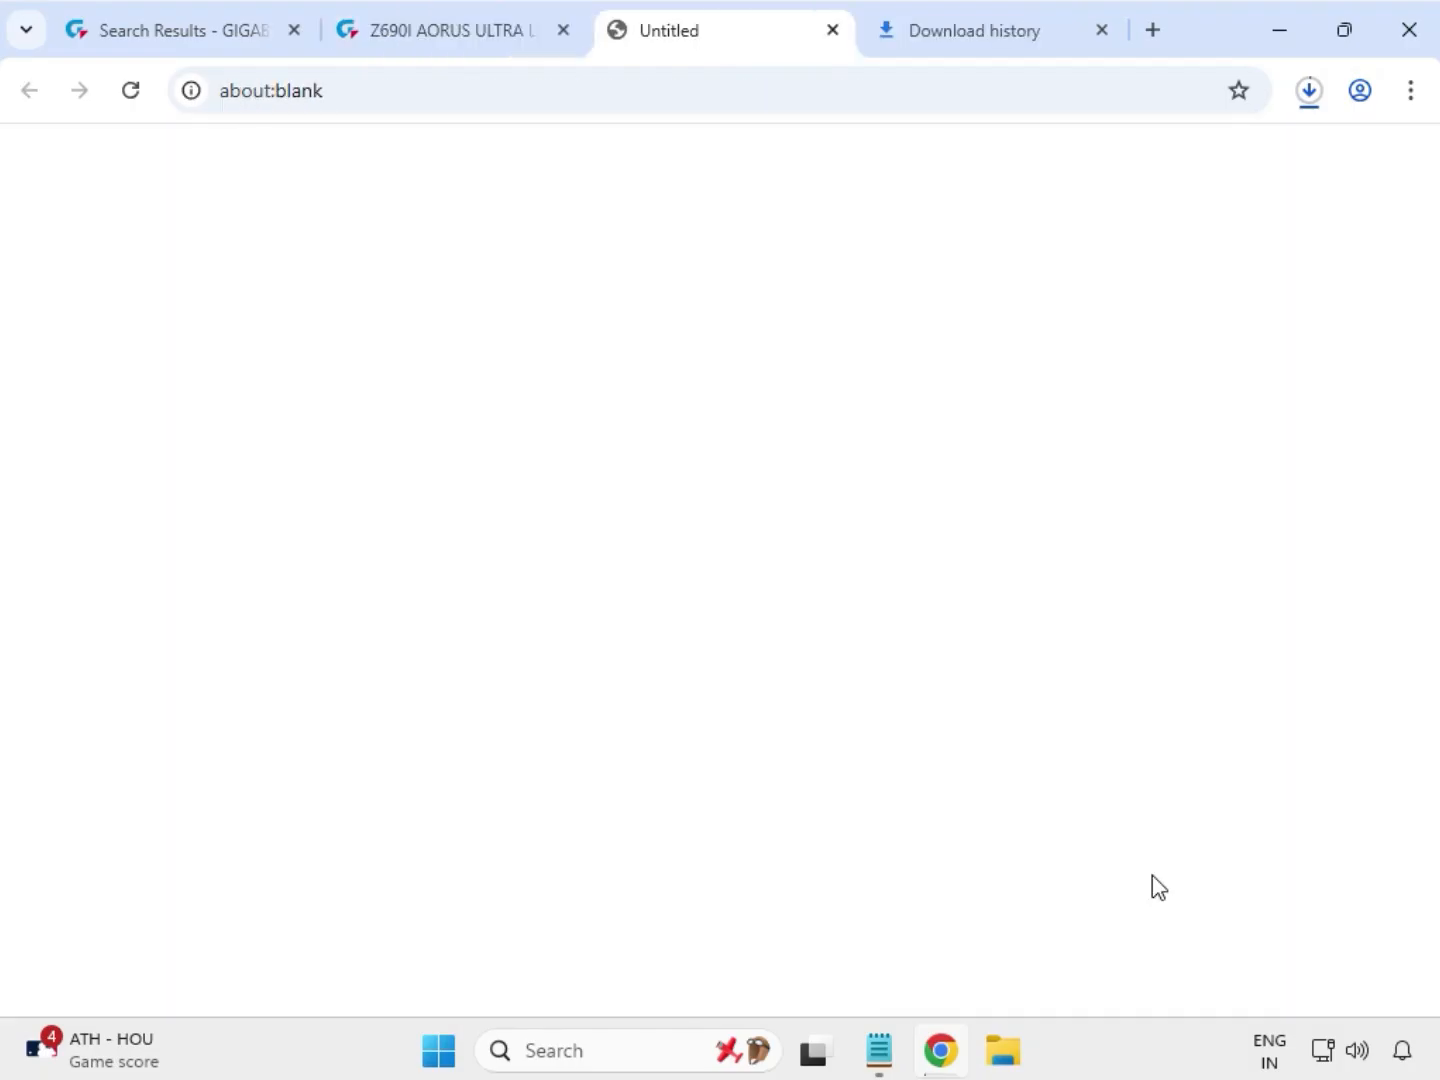
{"action": "left_click", "coordinate": [1152, 880]}
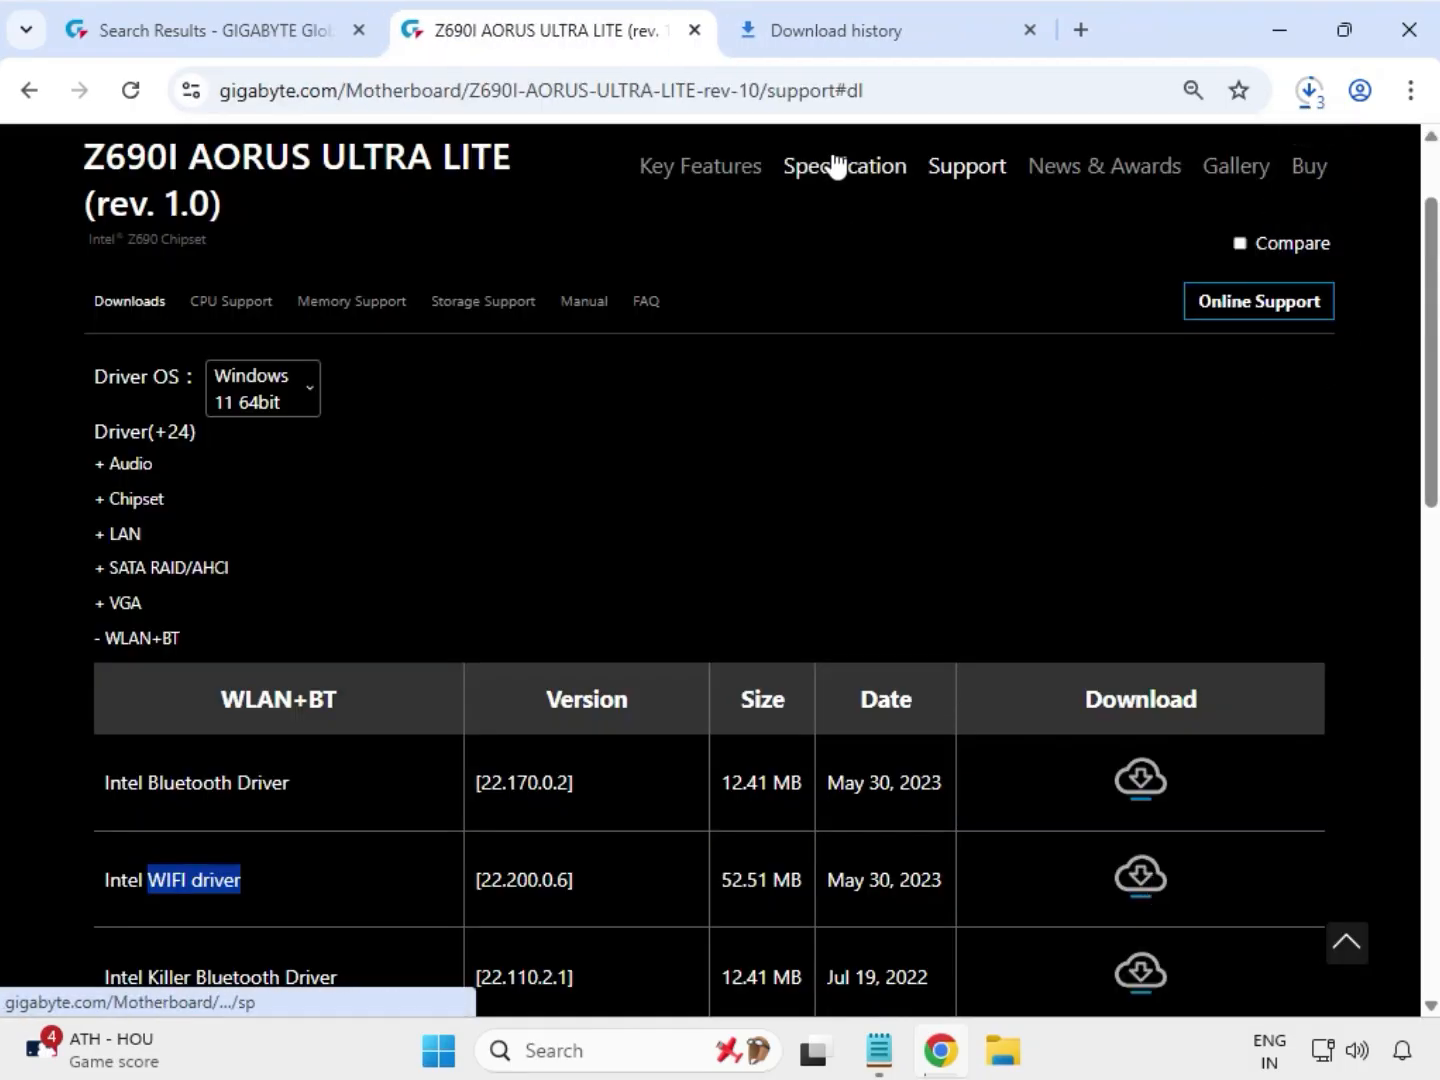
Step: Open the folder containing the downloaded driver files from the browser's download history
{"action": "left_click", "coordinate": [1304, 106]}
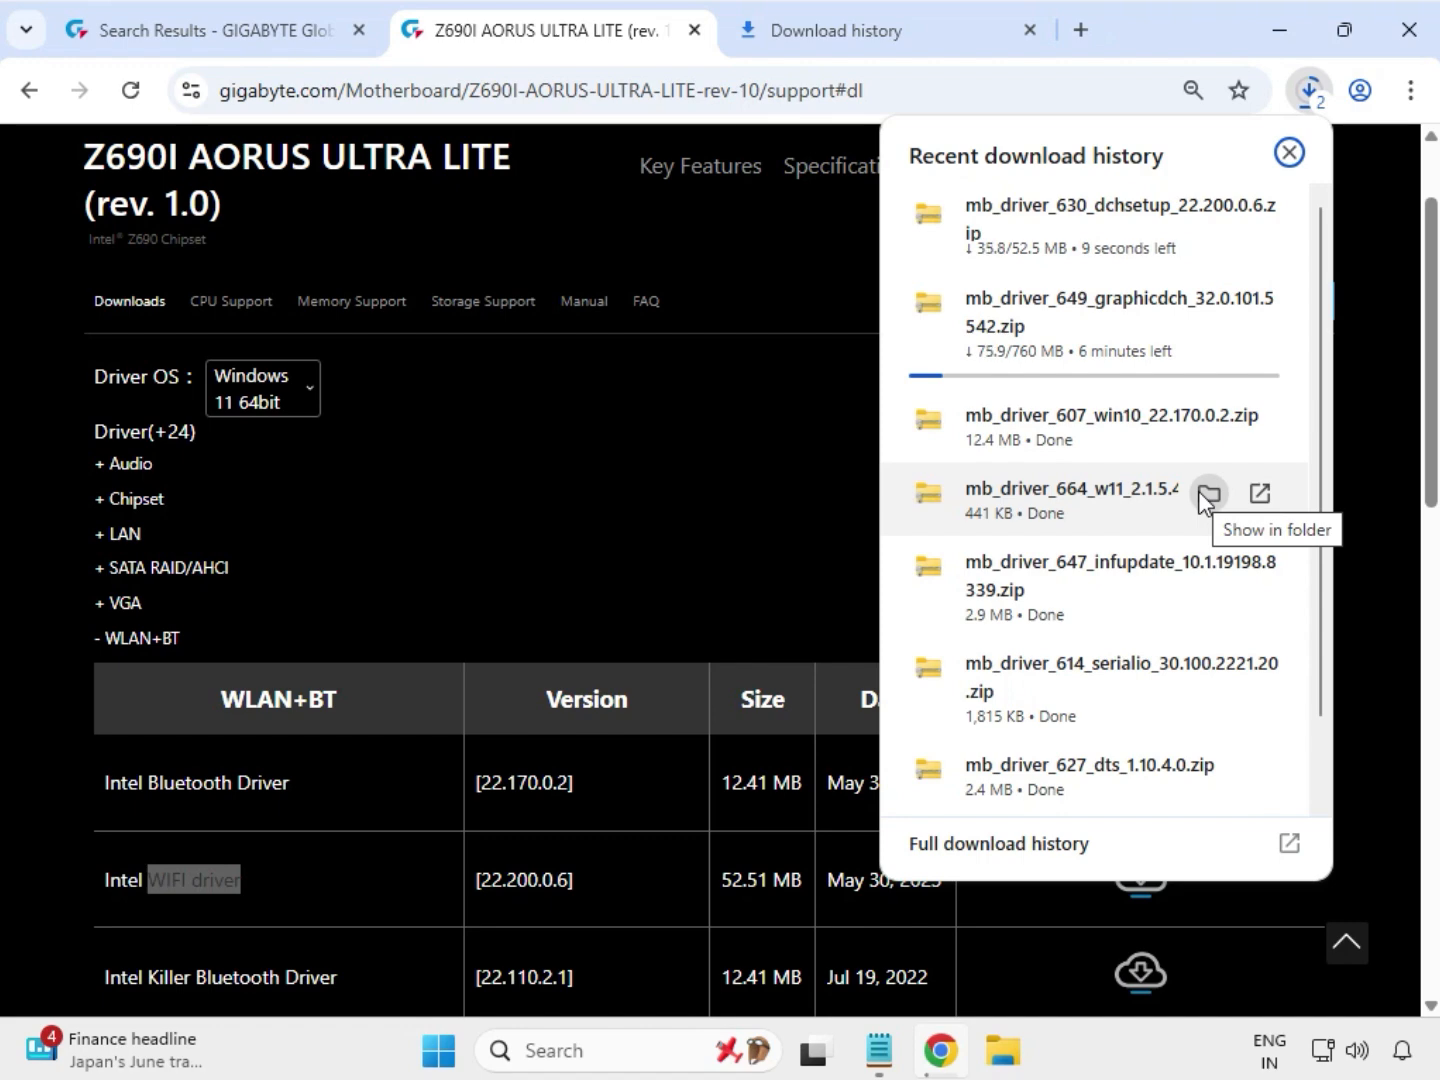
{"action": "left_click", "coordinate": [1206, 496]}
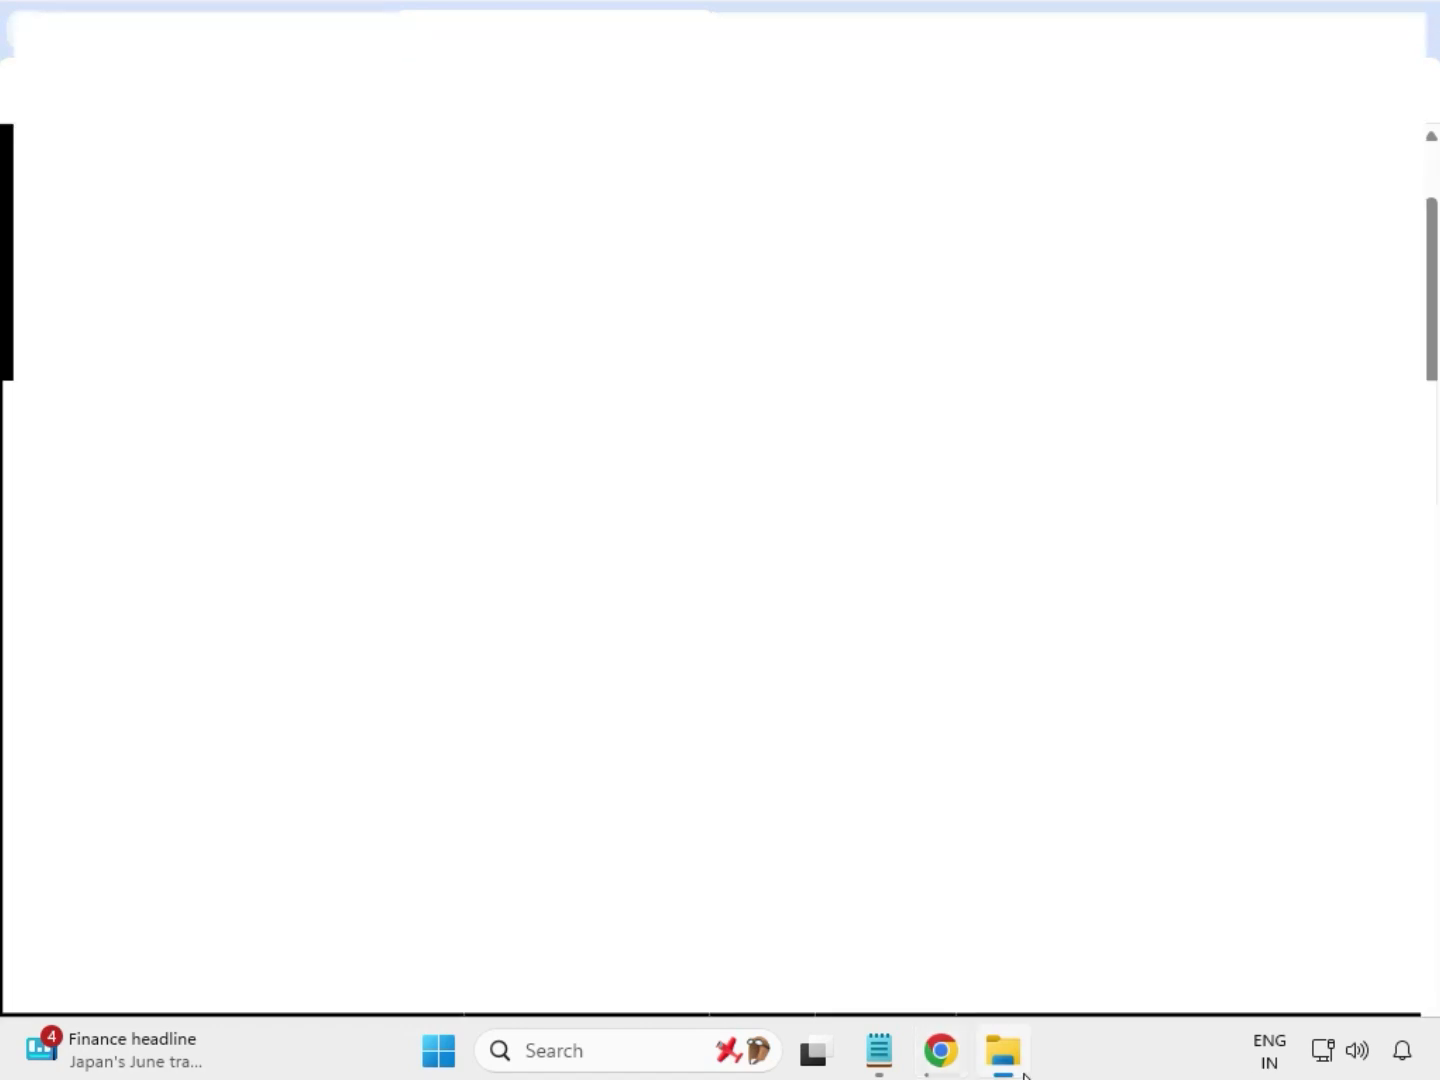
{"action": "mouse_move", "coordinate": [1021, 1073]}
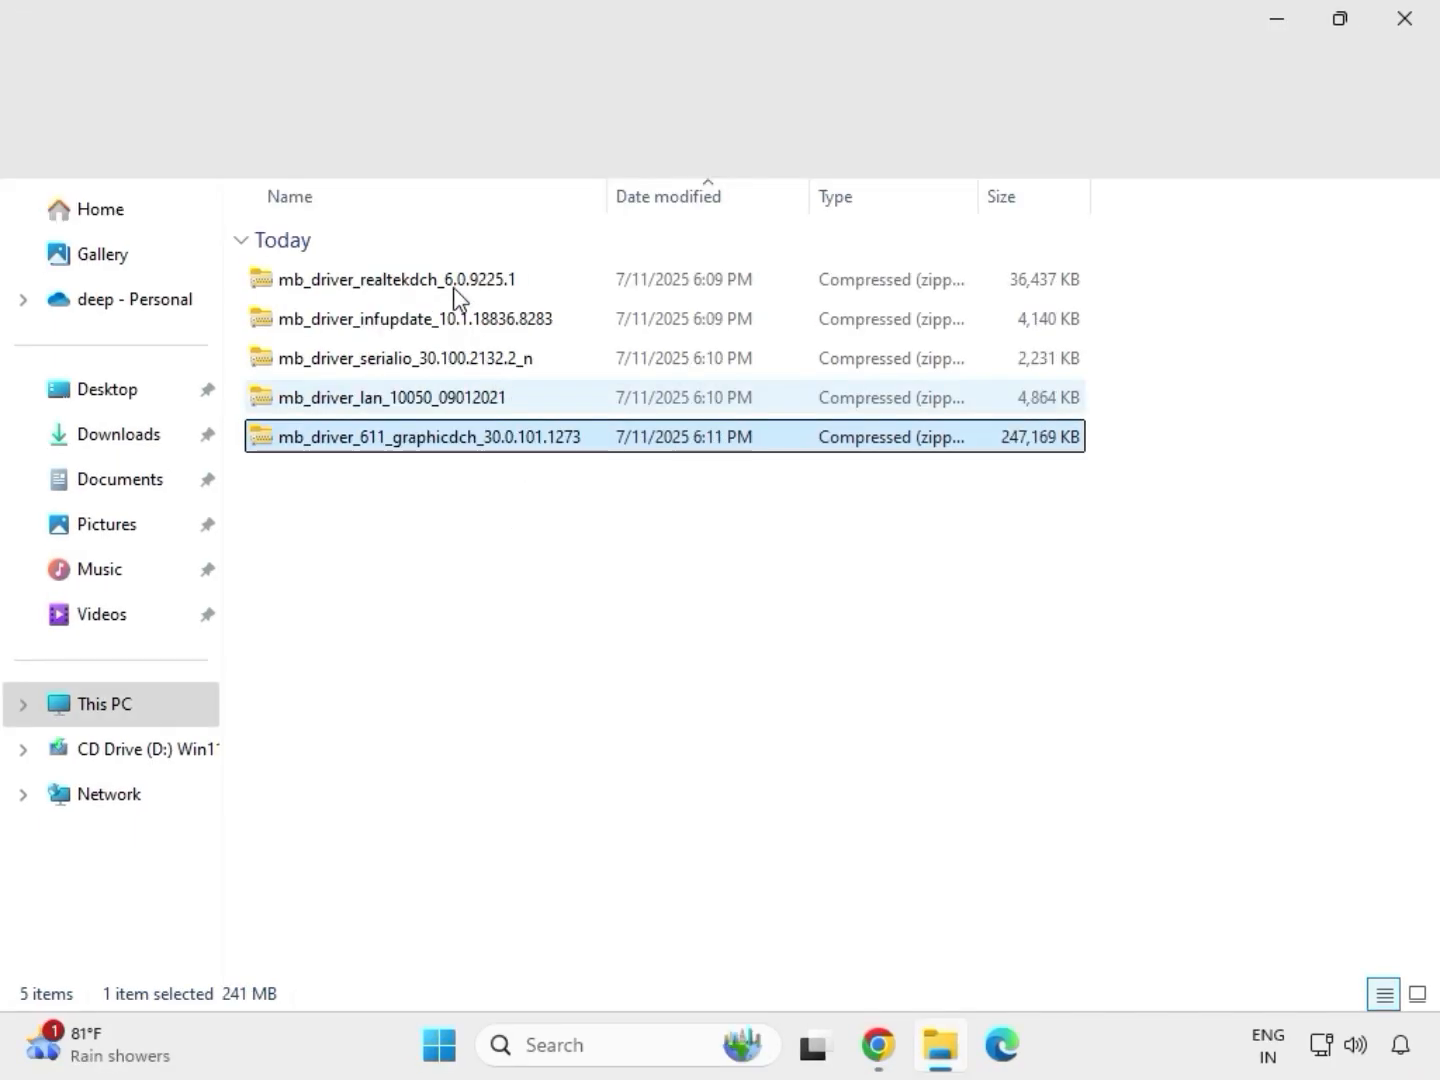
Step: Extract the mb_driver_611_graphicdch_30.0.101.1273 archive to its default folder in Downloads and close the opened result window
{"action": "left_click_drag", "start_coordinate": [514, 482], "coordinate": [446, 264]}
{"action": "left_click", "coordinate": [503, 445]}
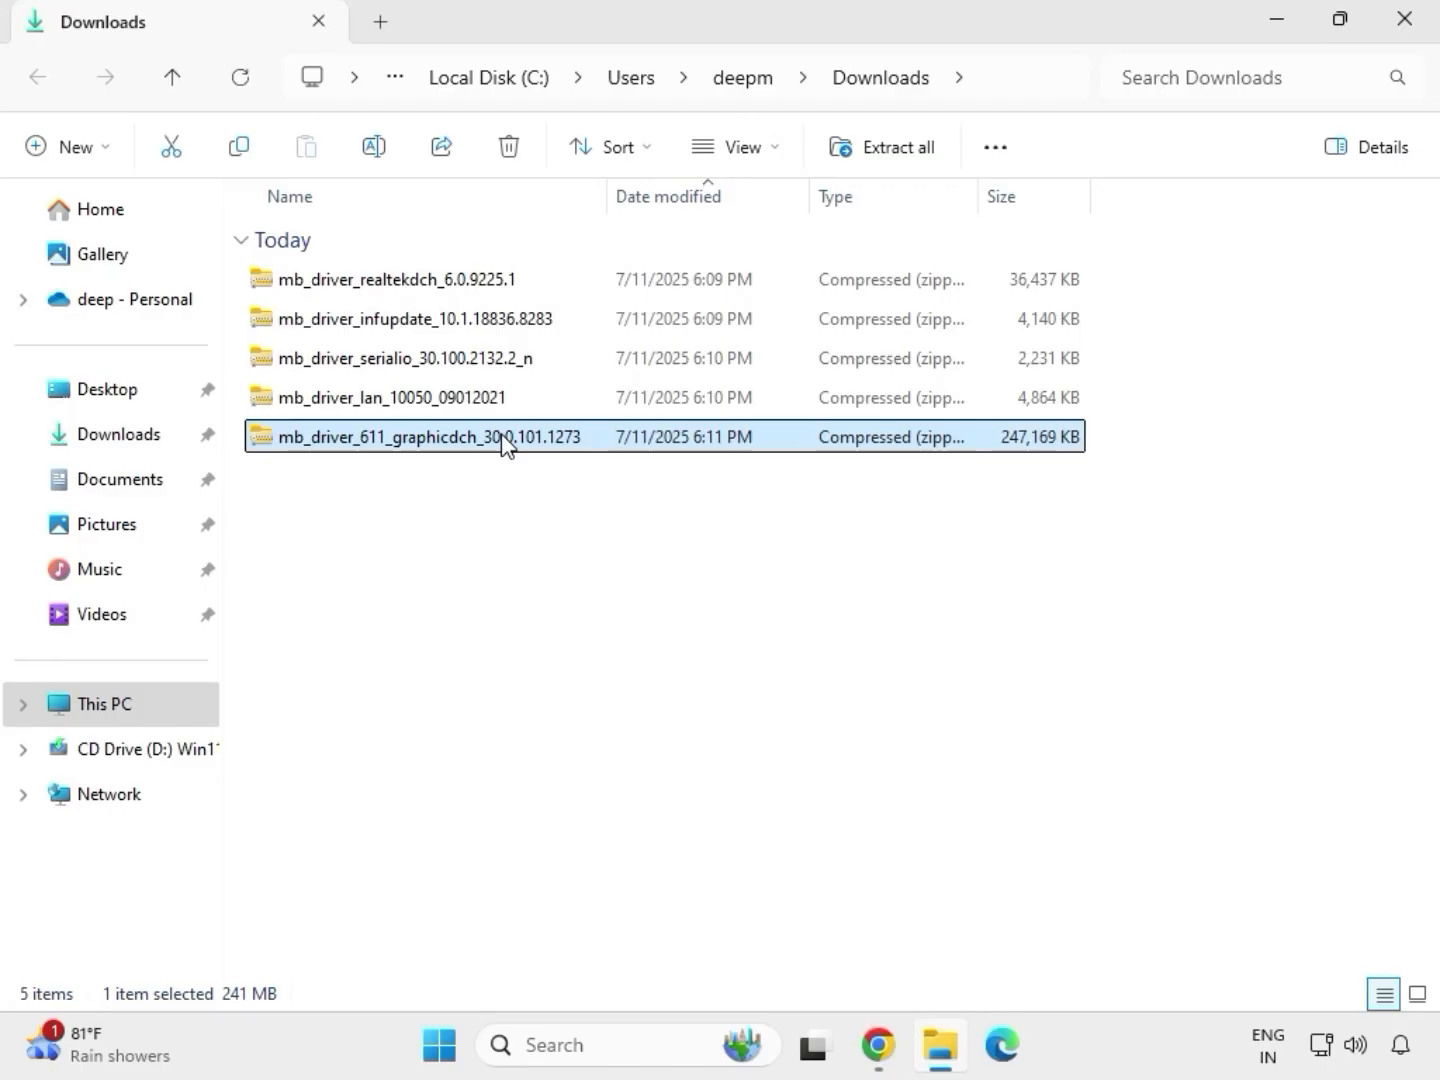
{"action": "right_click", "coordinate": [503, 443]}
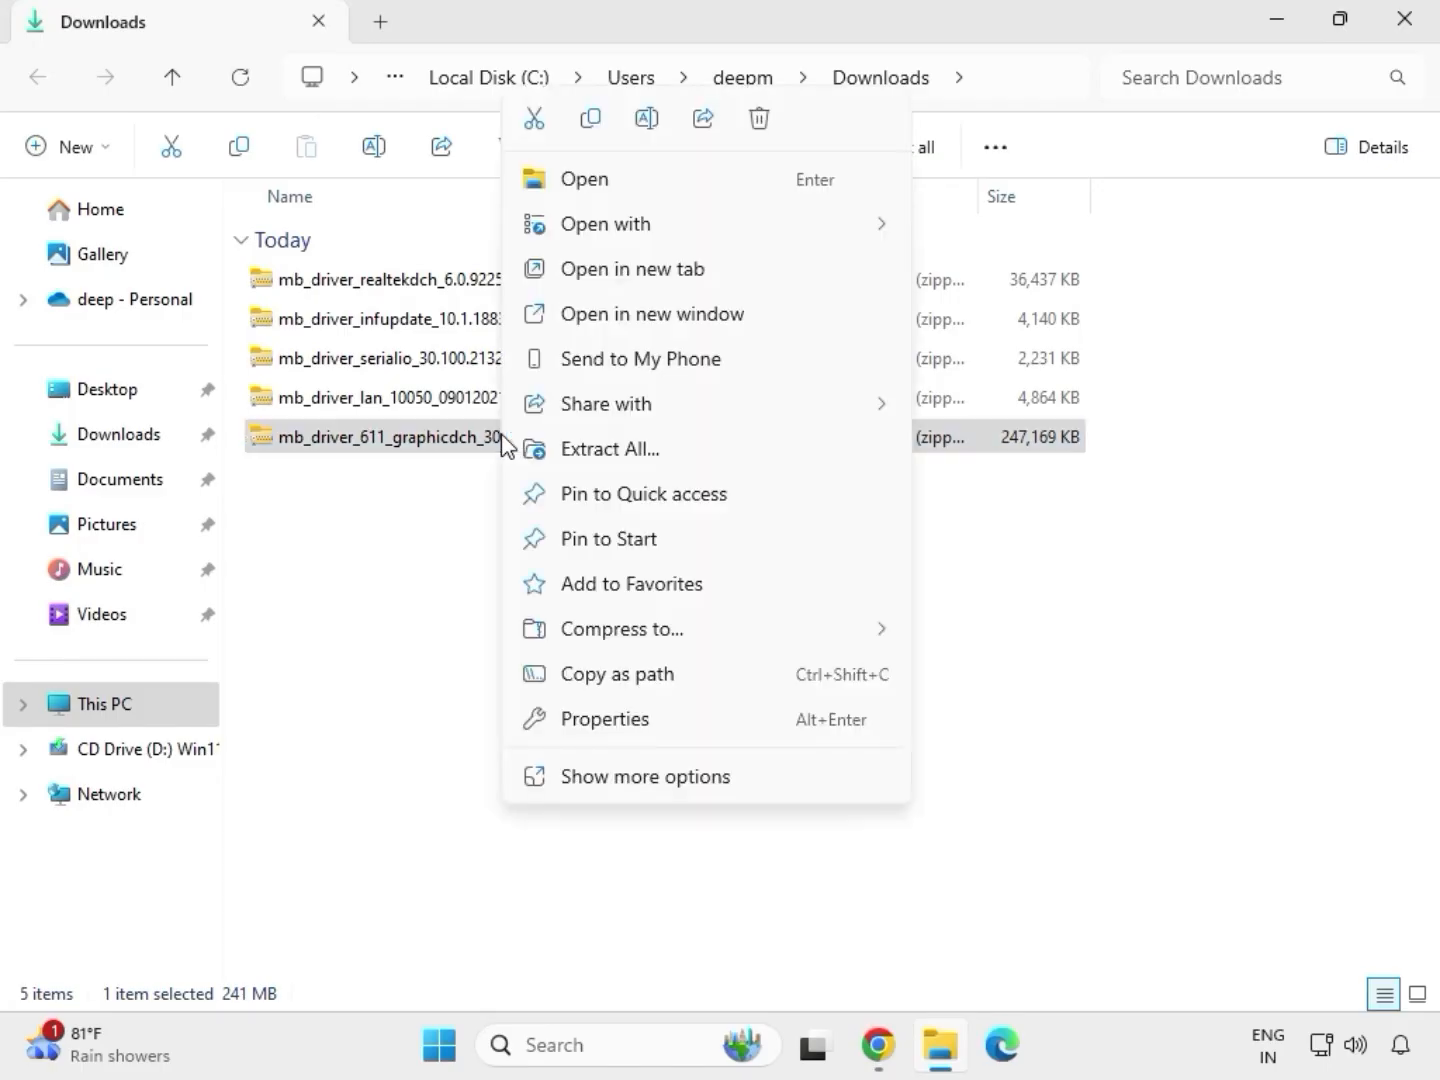
{"action": "left_click", "coordinate": [646, 788]}
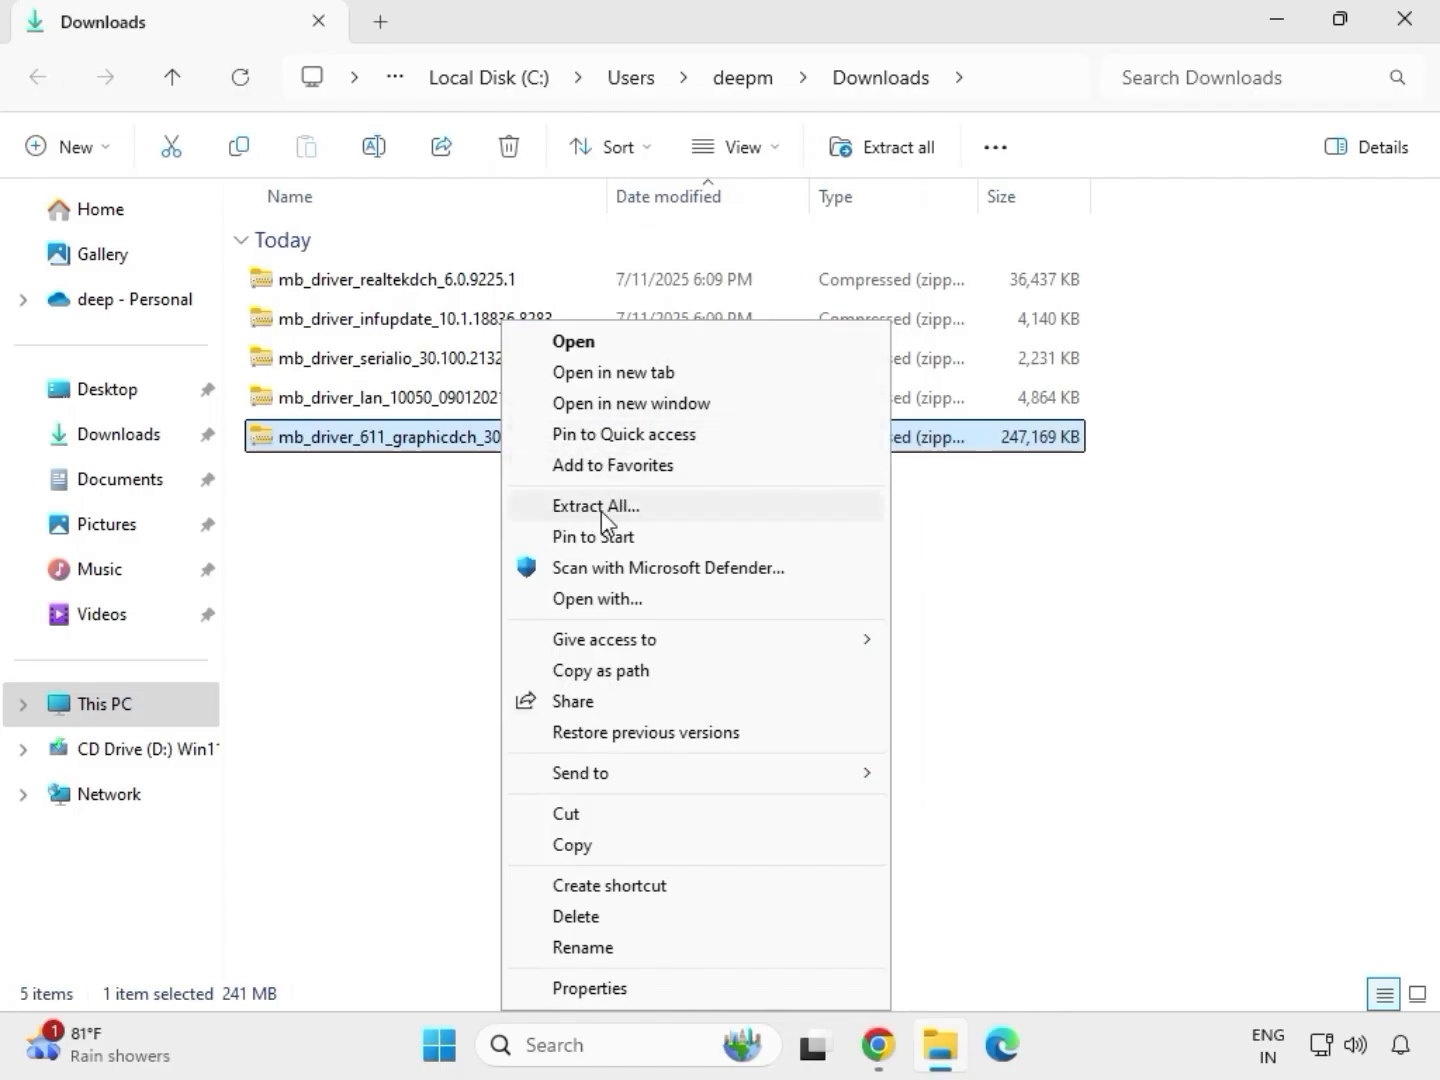
{"action": "left_click", "coordinate": [605, 510]}
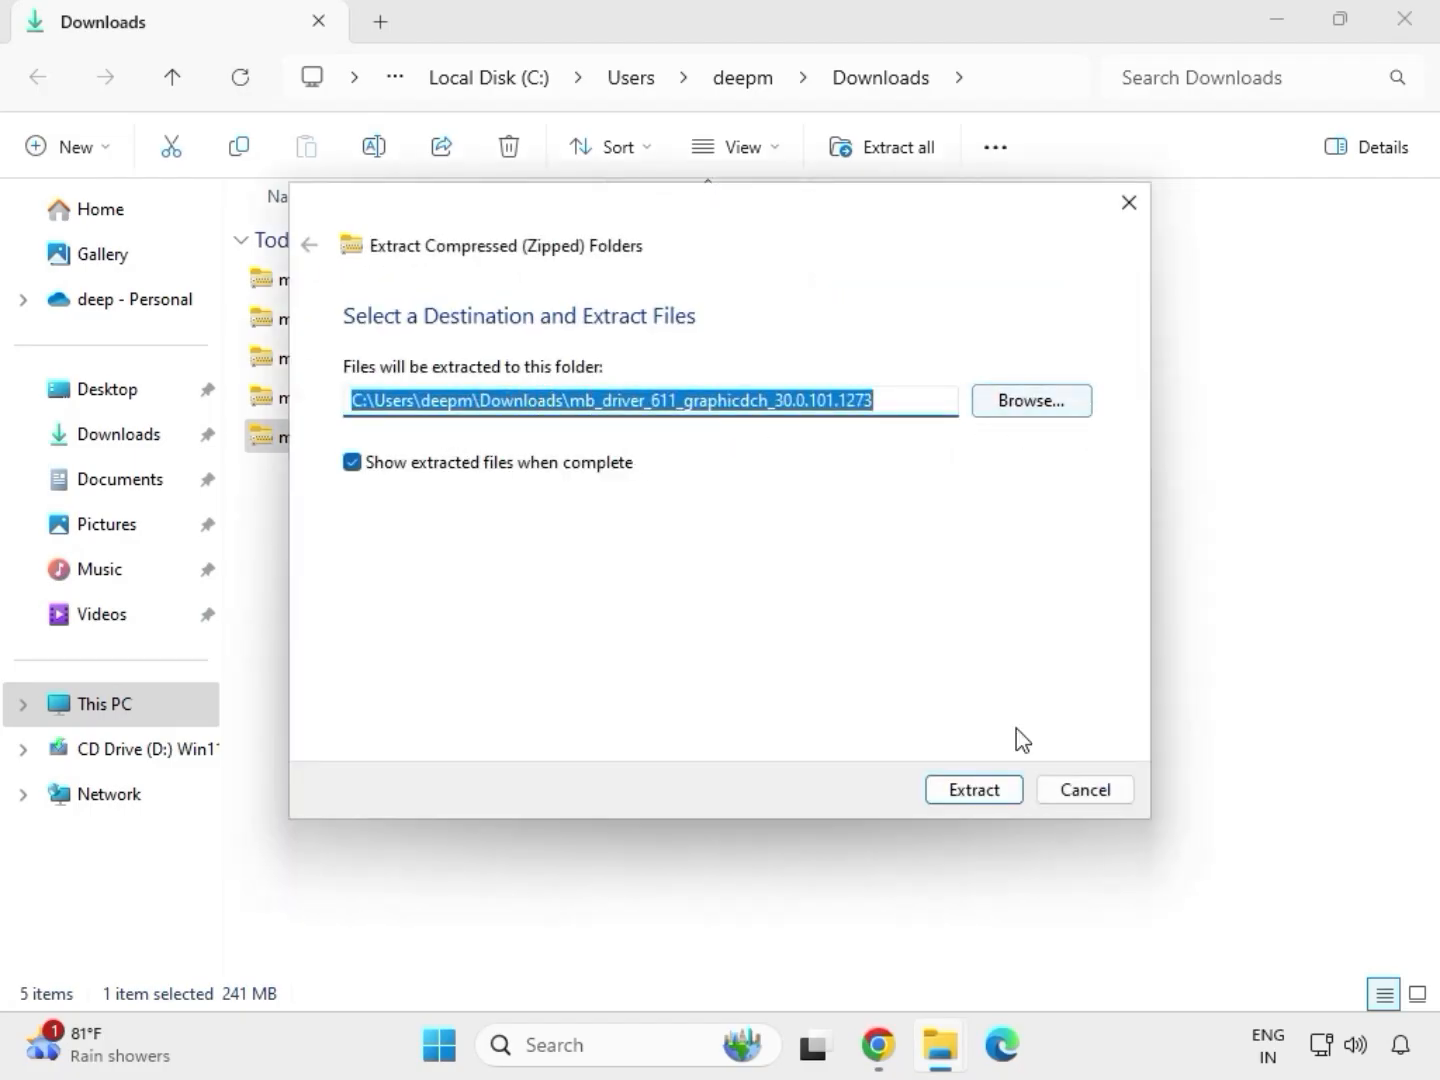
{"action": "left_click", "coordinate": [978, 791]}
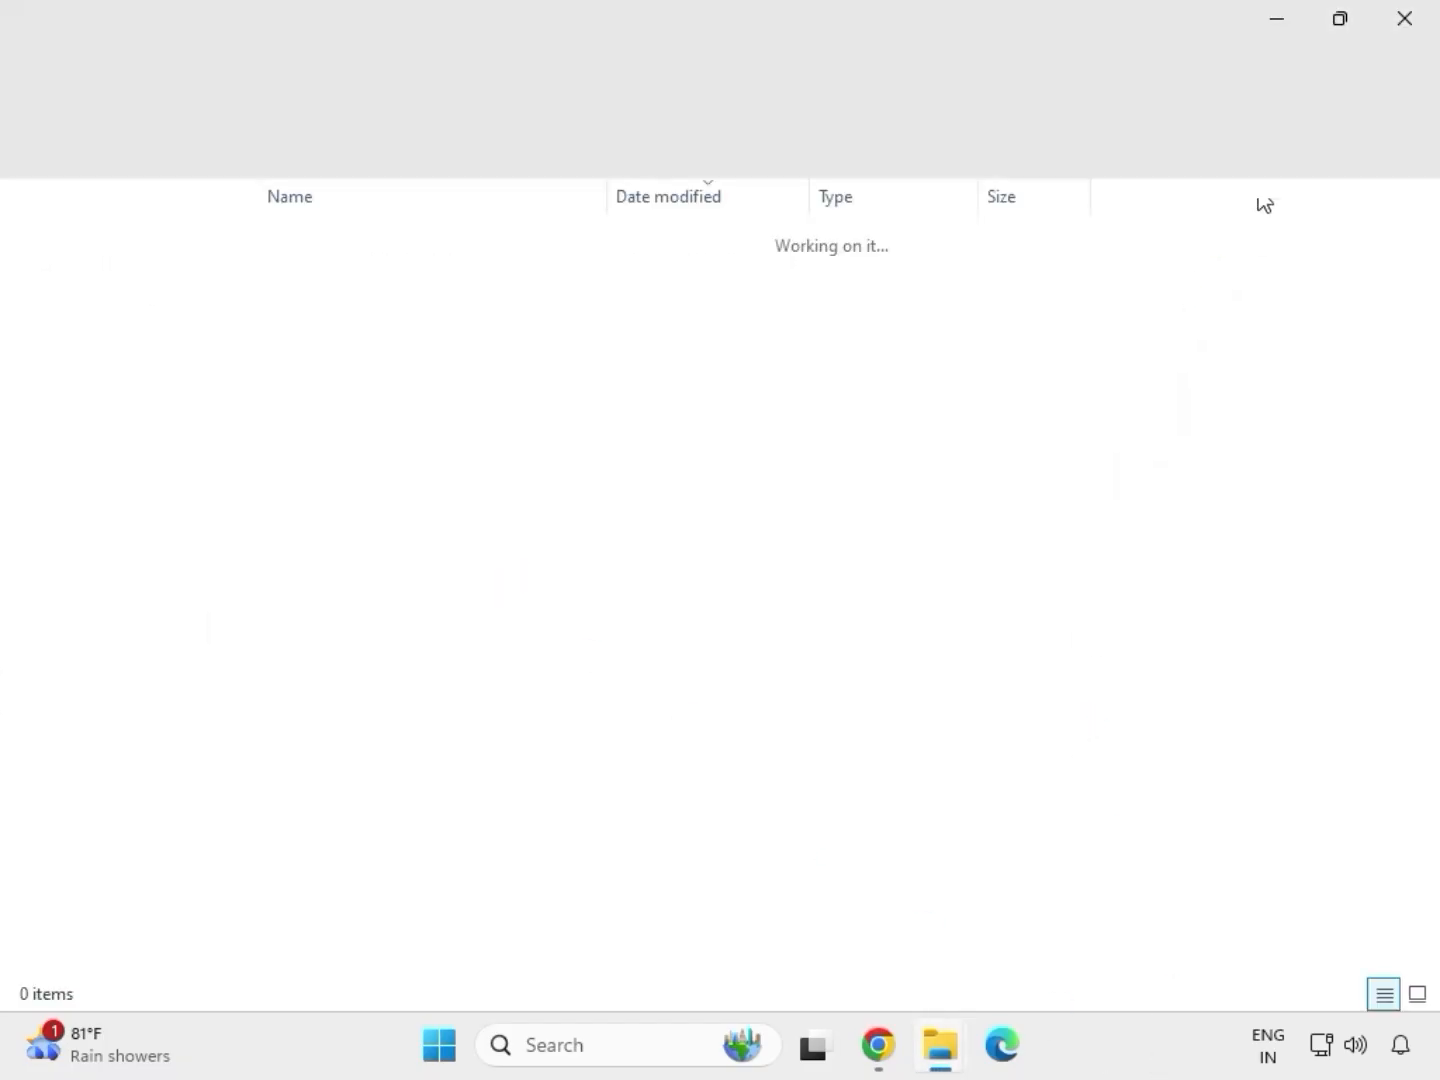
{"action": "left_click", "coordinate": [1404, 22]}
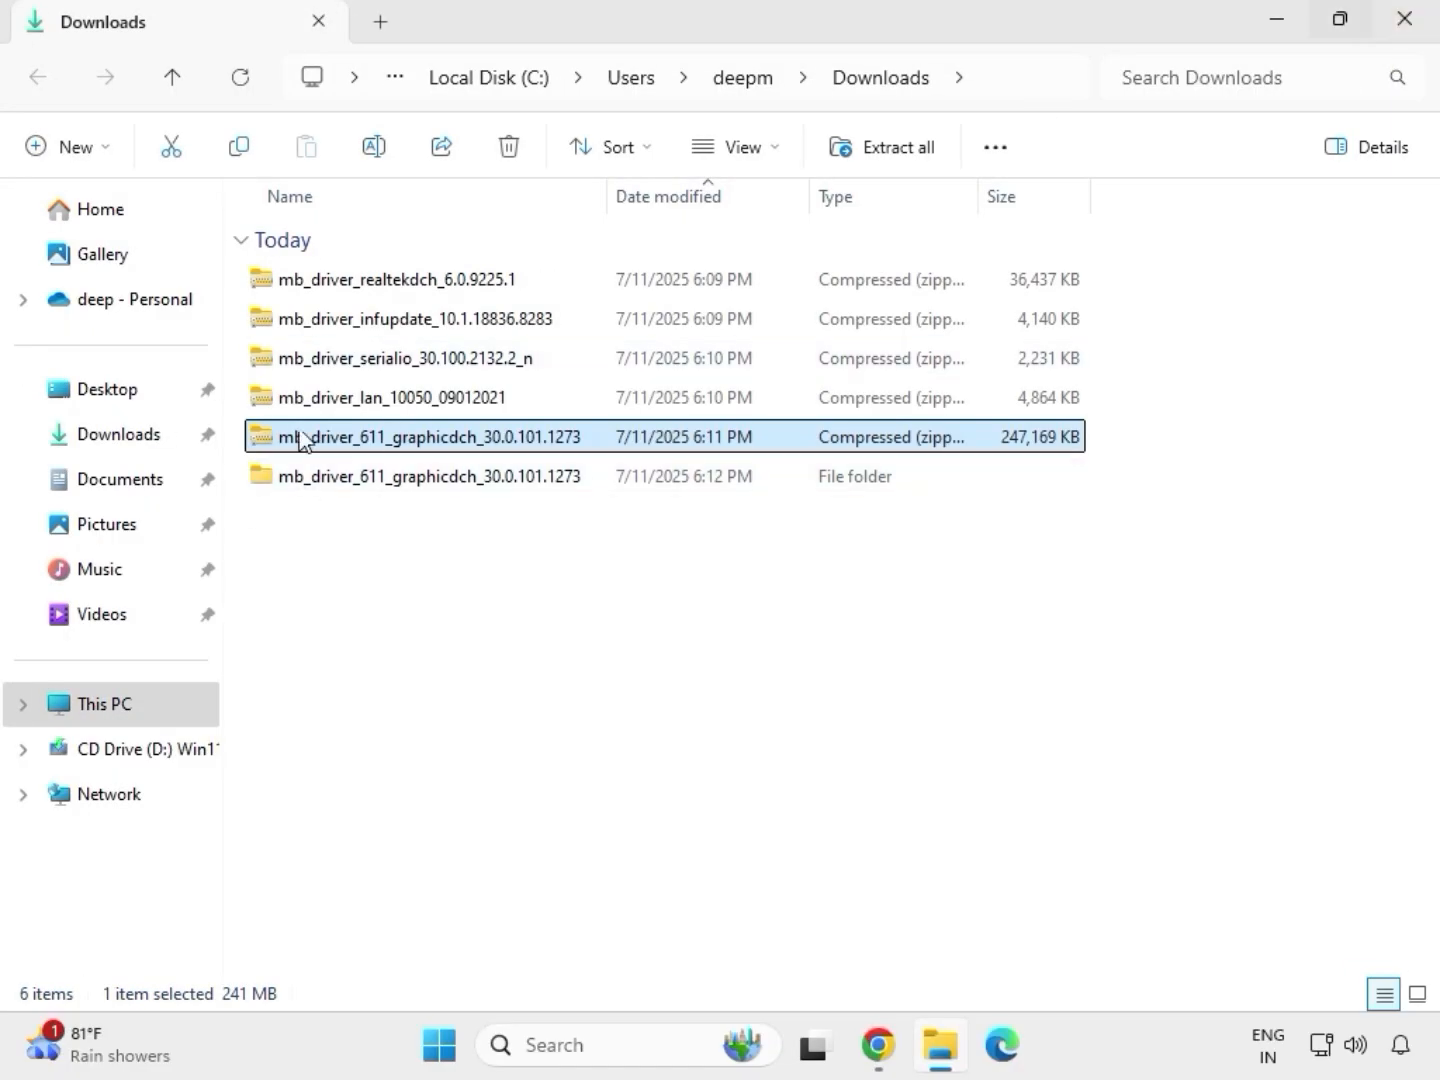
Step: Extract the mb_driver_lan_10050_09012021 archive to its default folder and close the opened result window
{"action": "left_click", "coordinate": [364, 406]}
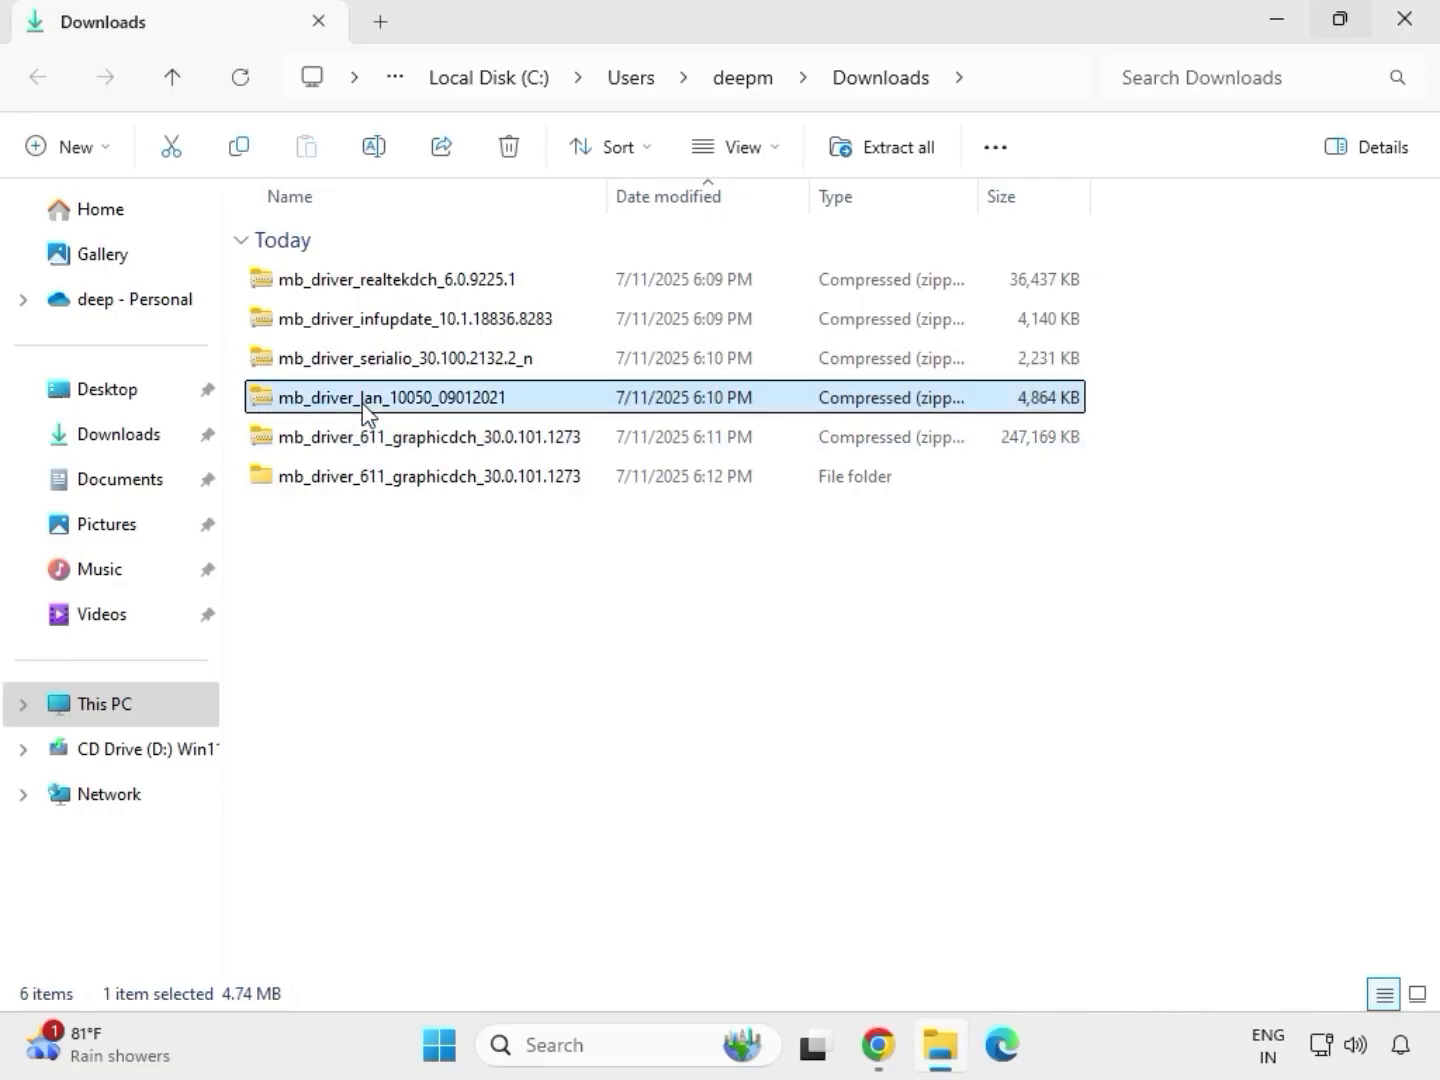
{"action": "right_click", "coordinate": [362, 403]}
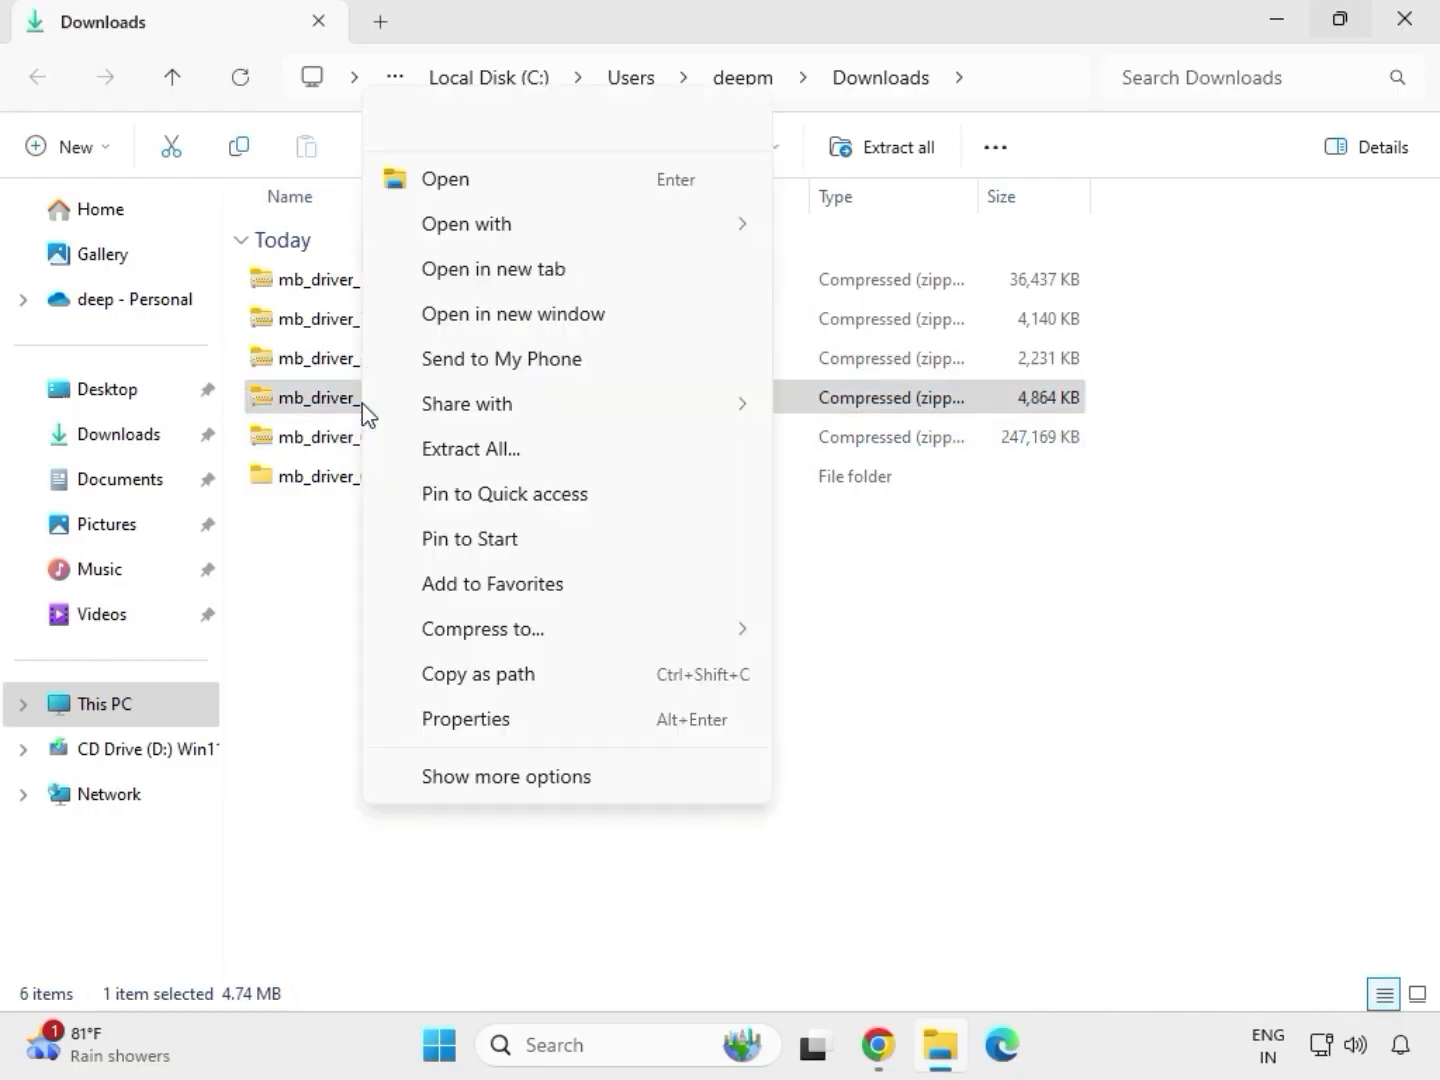
{"action": "left_click", "coordinate": [481, 778]}
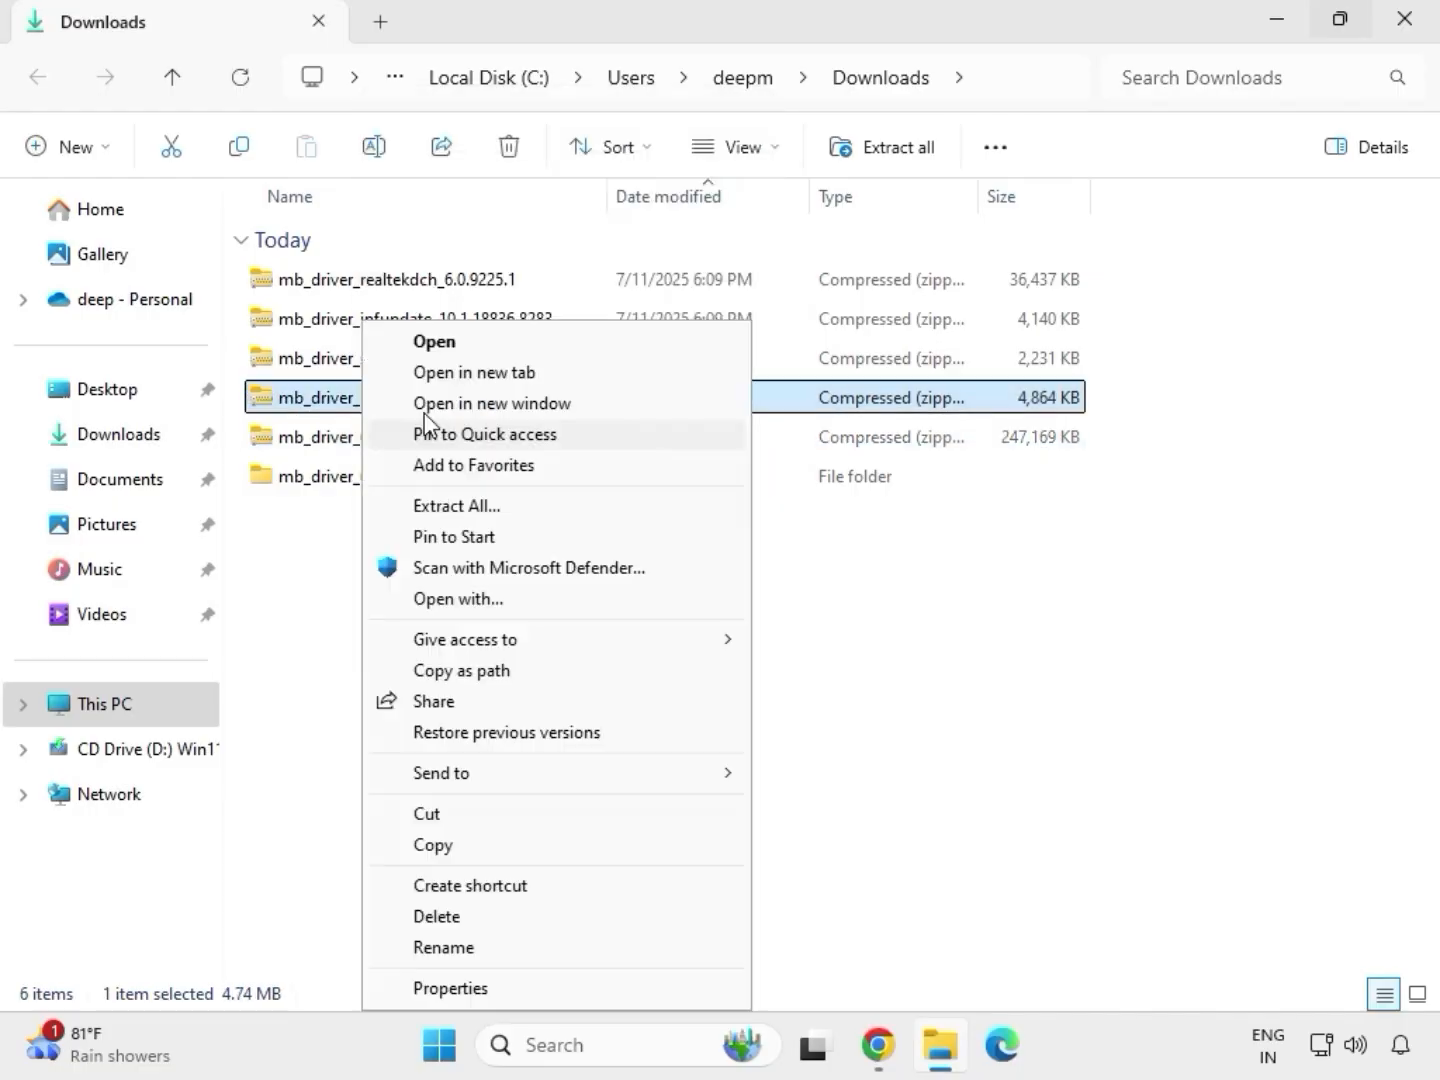
{"action": "left_click", "coordinate": [452, 509]}
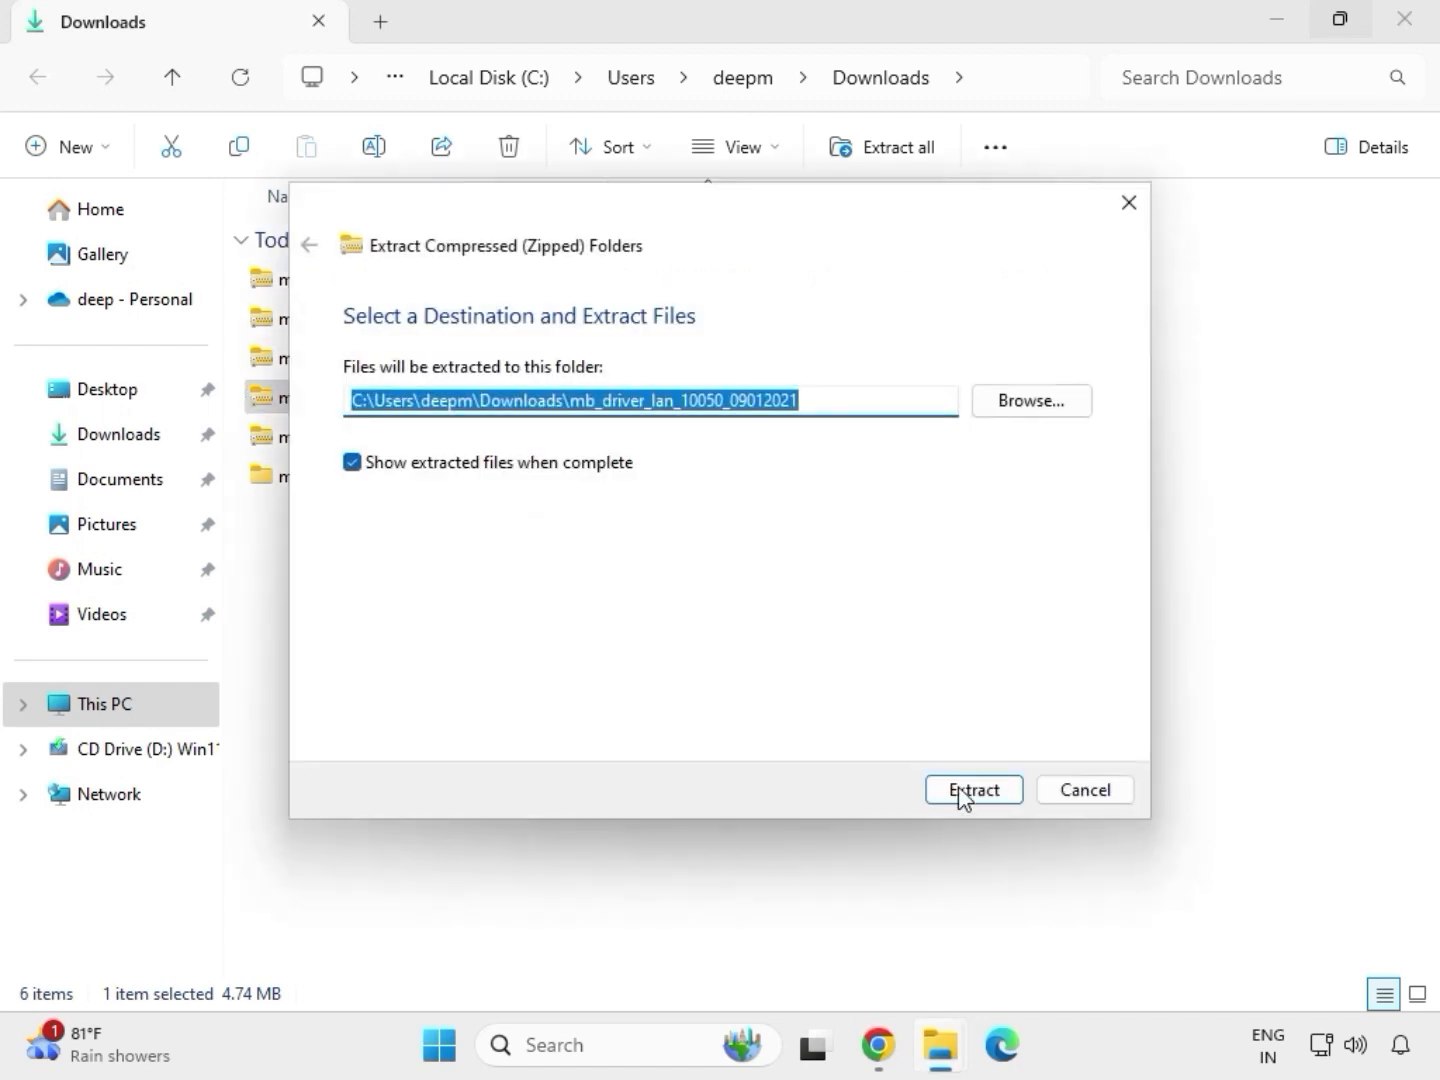
{"action": "left_click", "coordinate": [961, 790]}
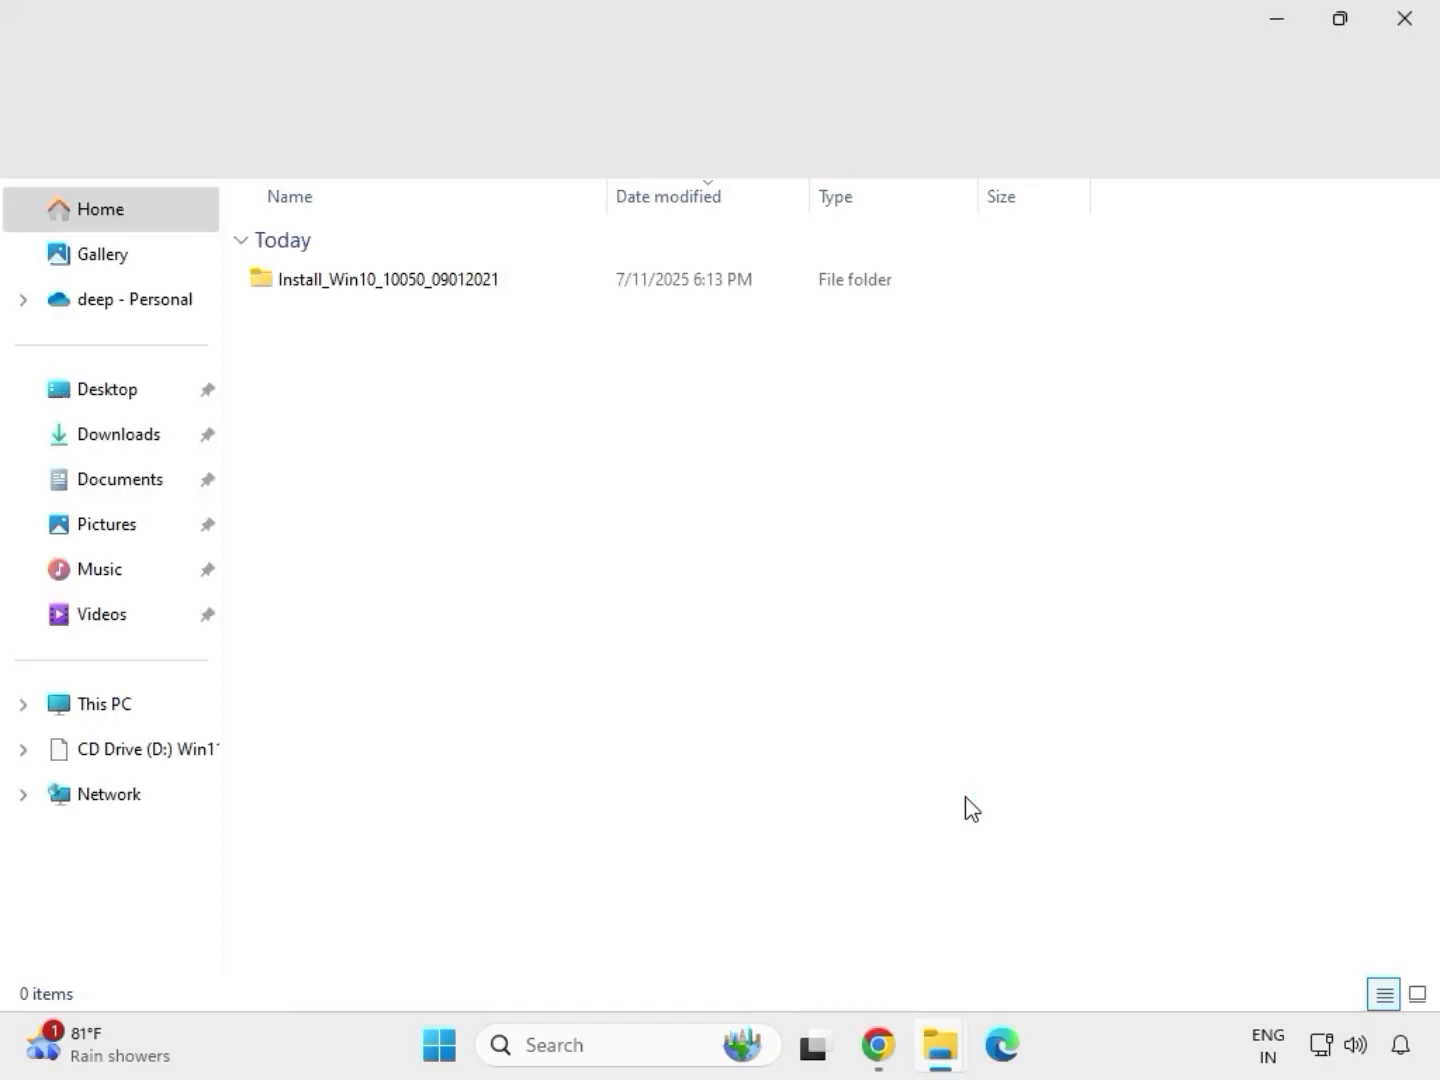
{"action": "left_click", "coordinate": [1406, 20]}
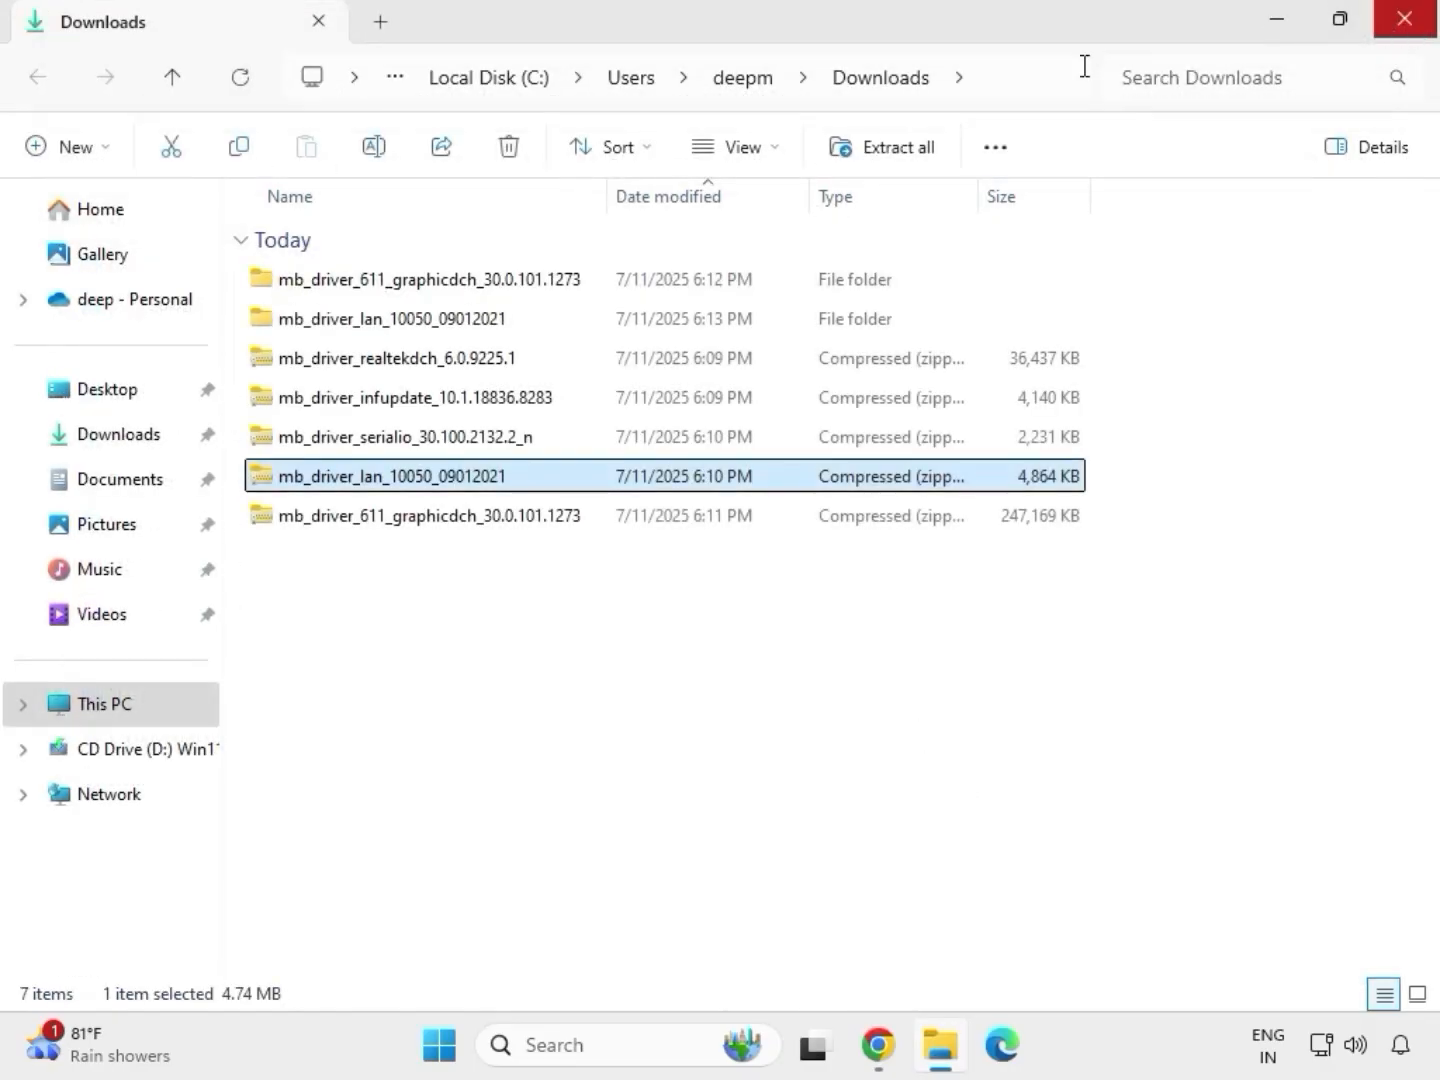
Step: Extract the mb_driver_serialio_30.100.2132.2_n archive to its default folder and close the opened result window
{"action": "left_click", "coordinate": [358, 442]}
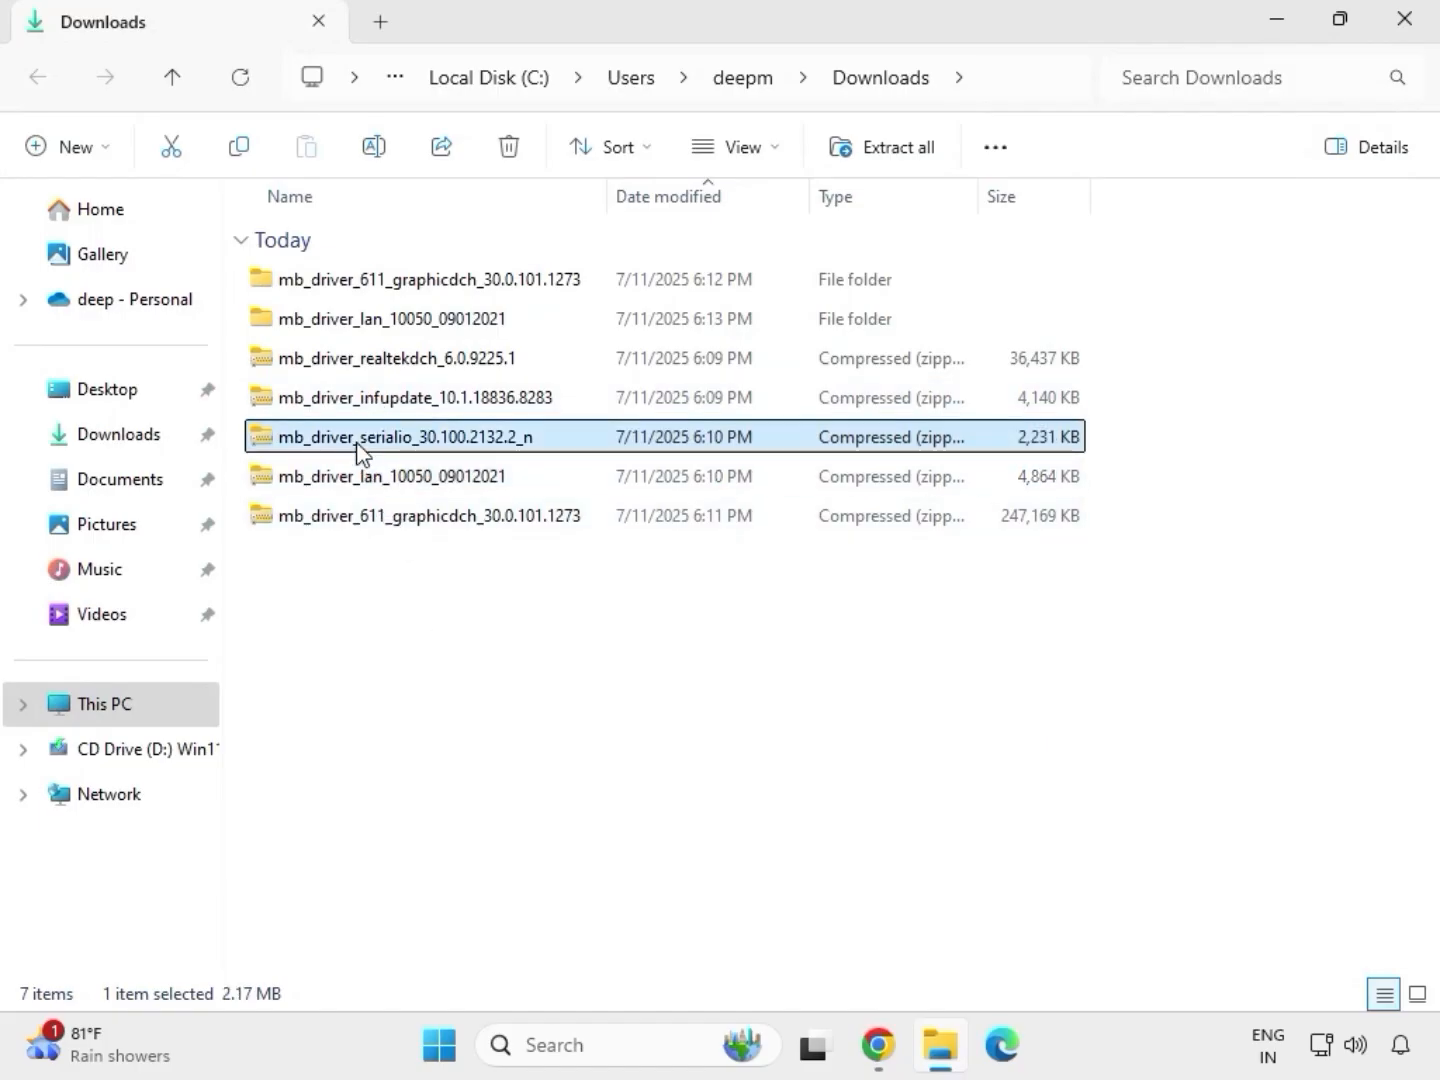
{"action": "right_click", "coordinate": [357, 442]}
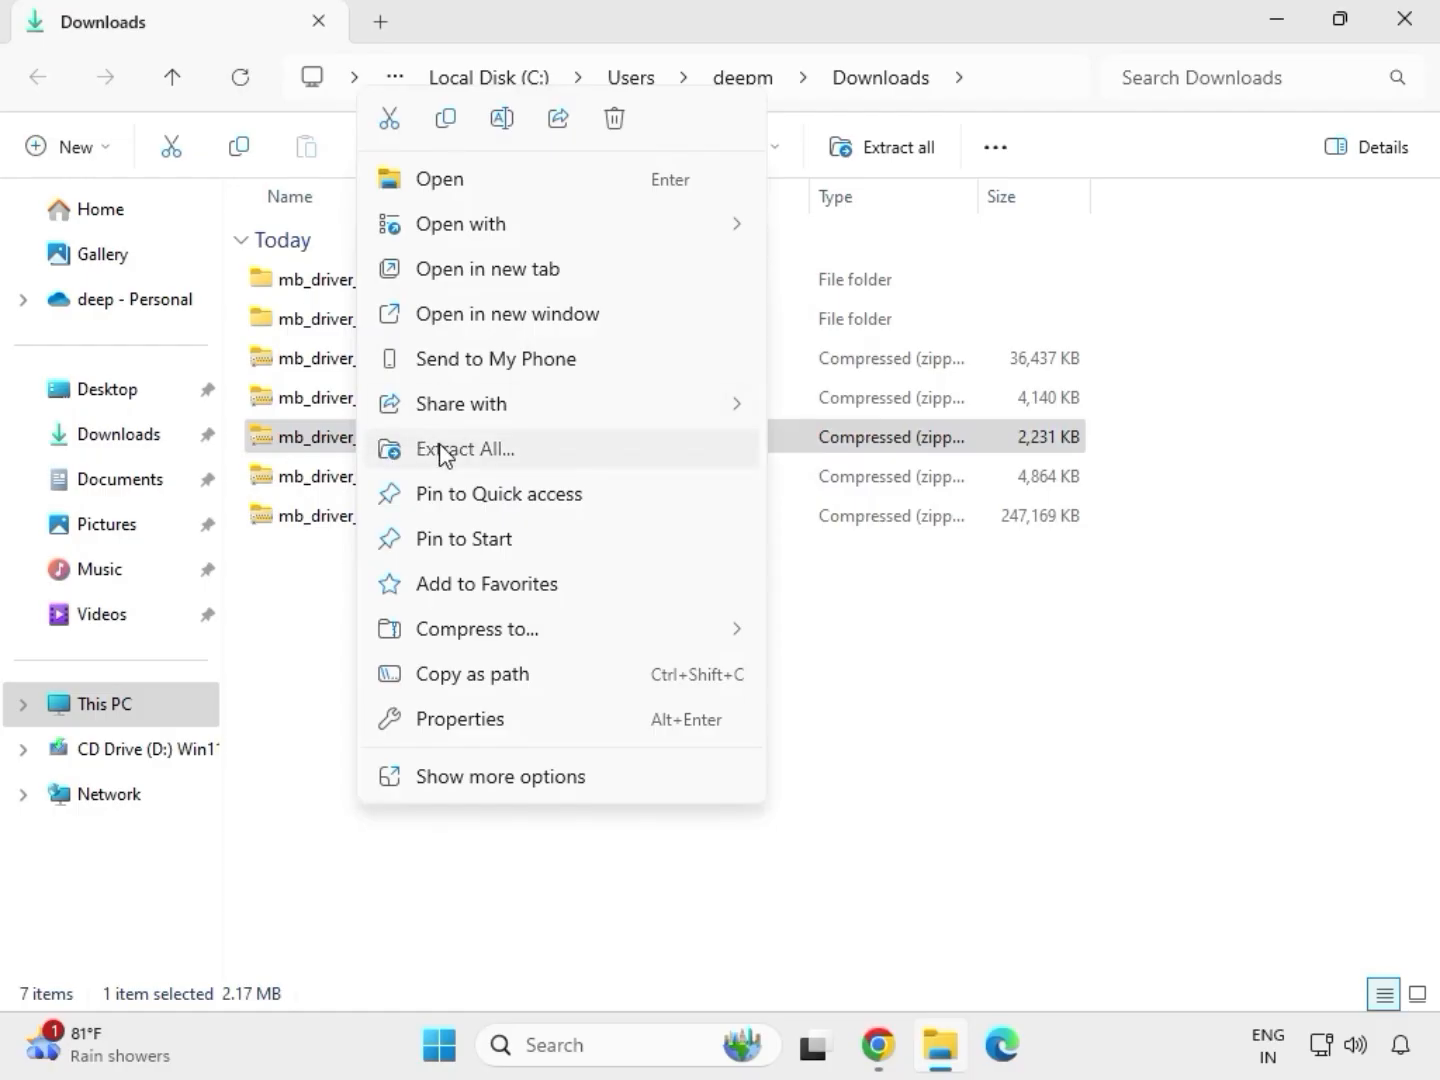
{"action": "left_click", "coordinate": [444, 452]}
{"action": "left_click", "coordinate": [967, 789]}
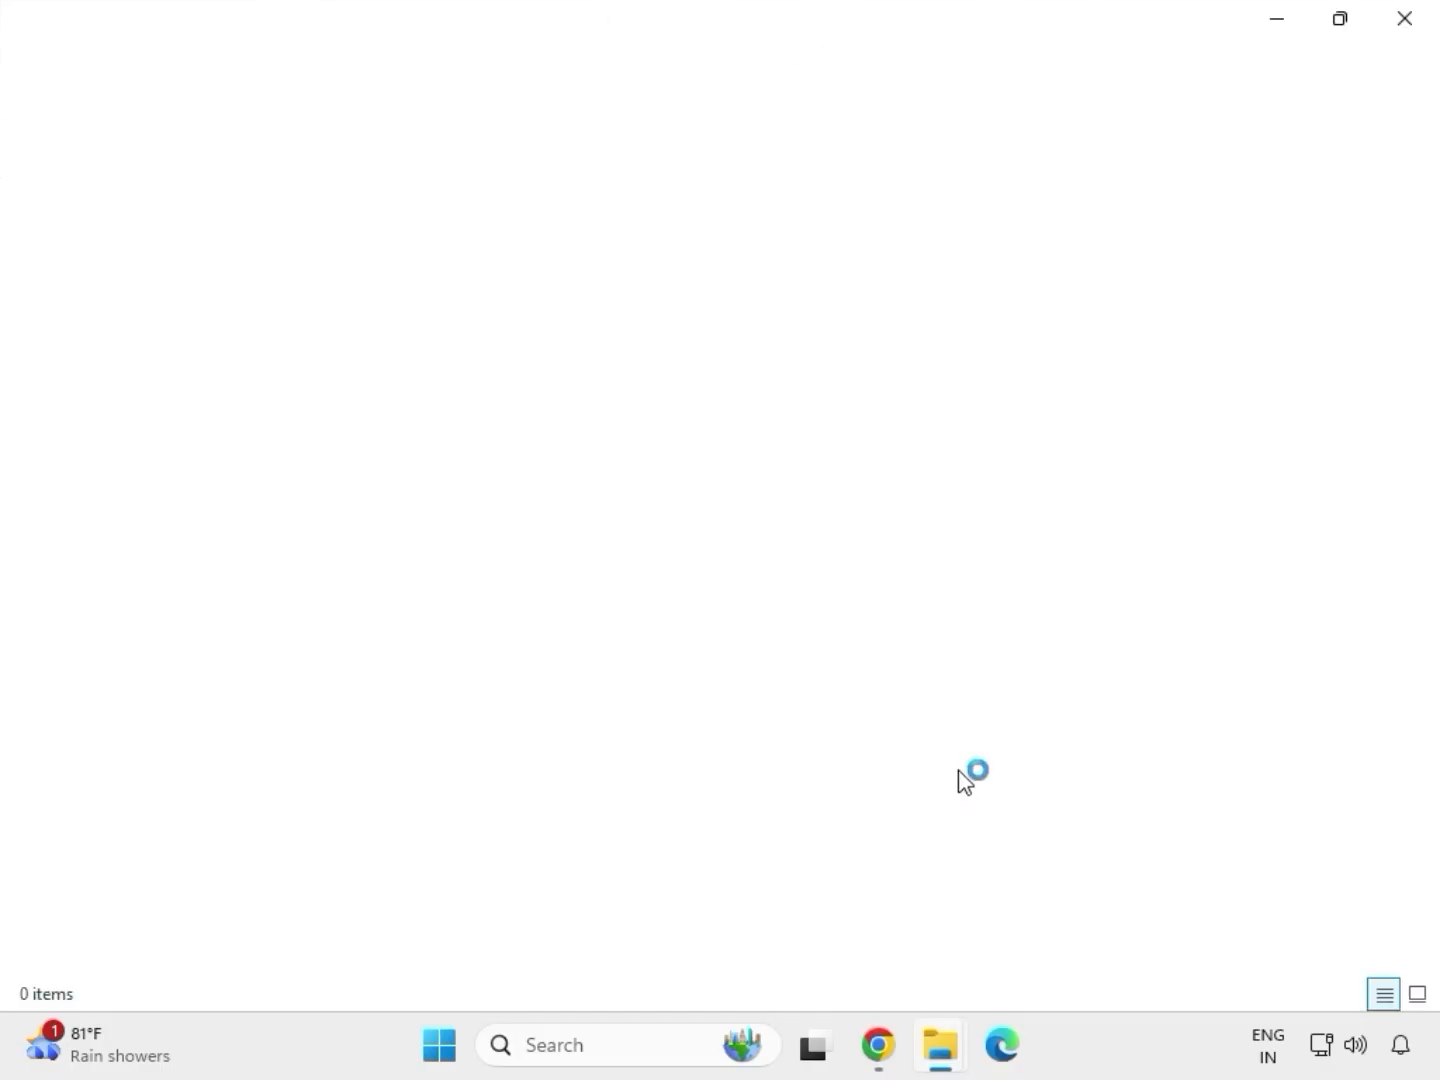
{"action": "left_click", "coordinate": [1403, 21]}
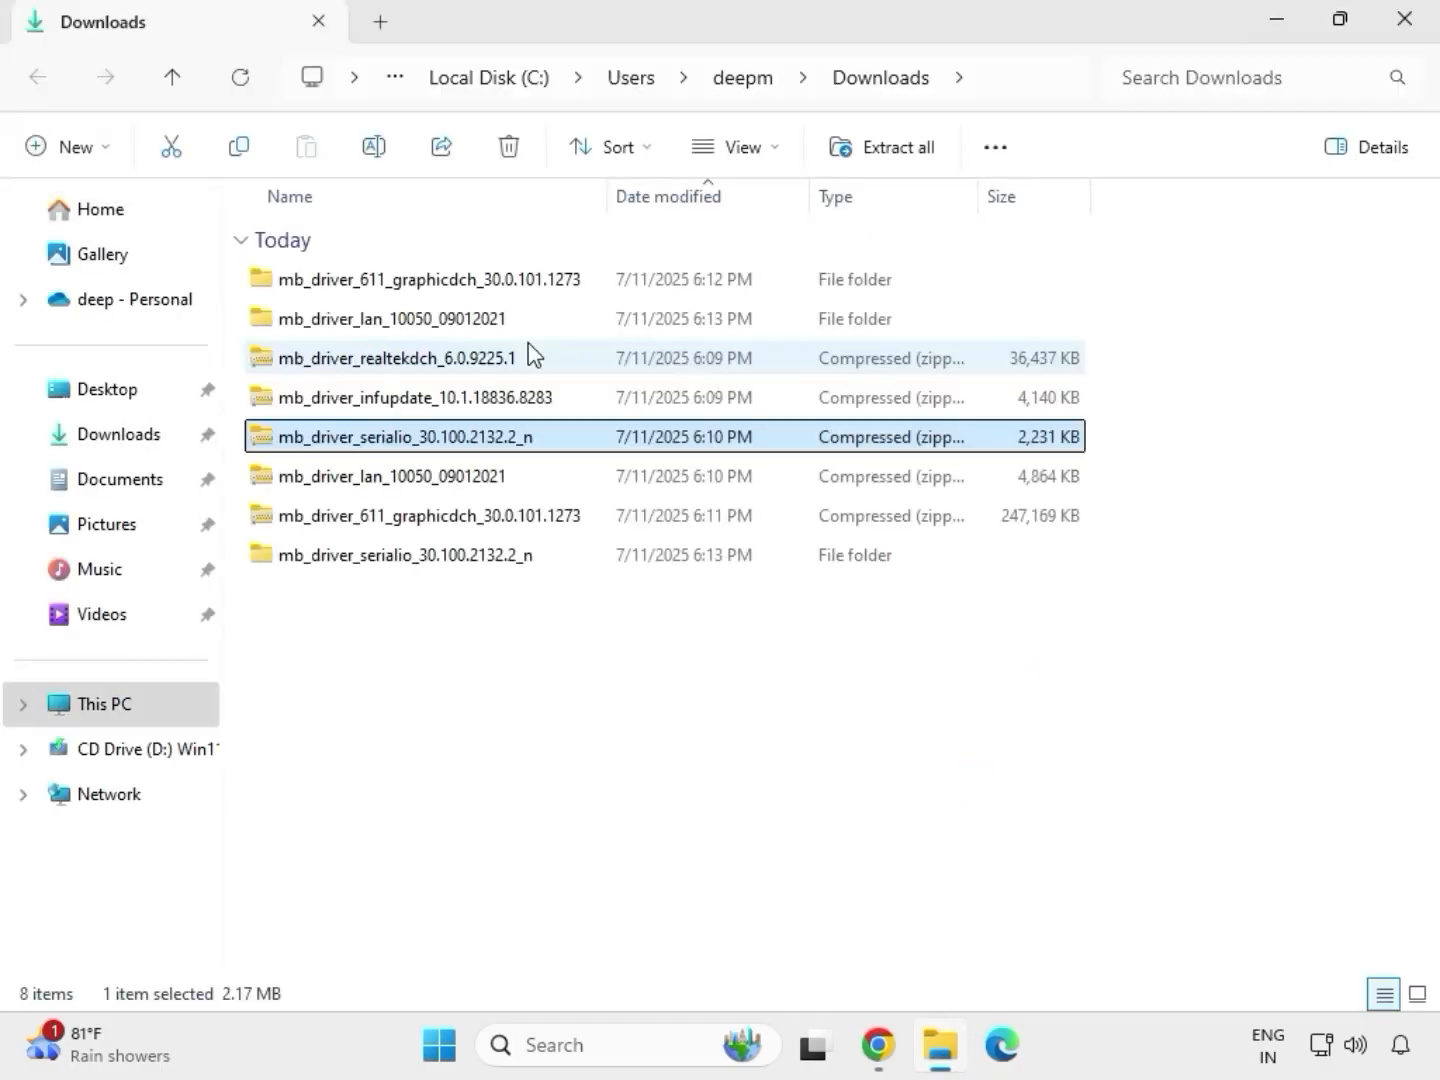
Step: Extract the mb_driver_infupdate_10.1.18836.8283 archive to its default folder and close the opened result window
{"action": "left_click", "coordinate": [372, 401]}
{"action": "right_click", "coordinate": [370, 396]}
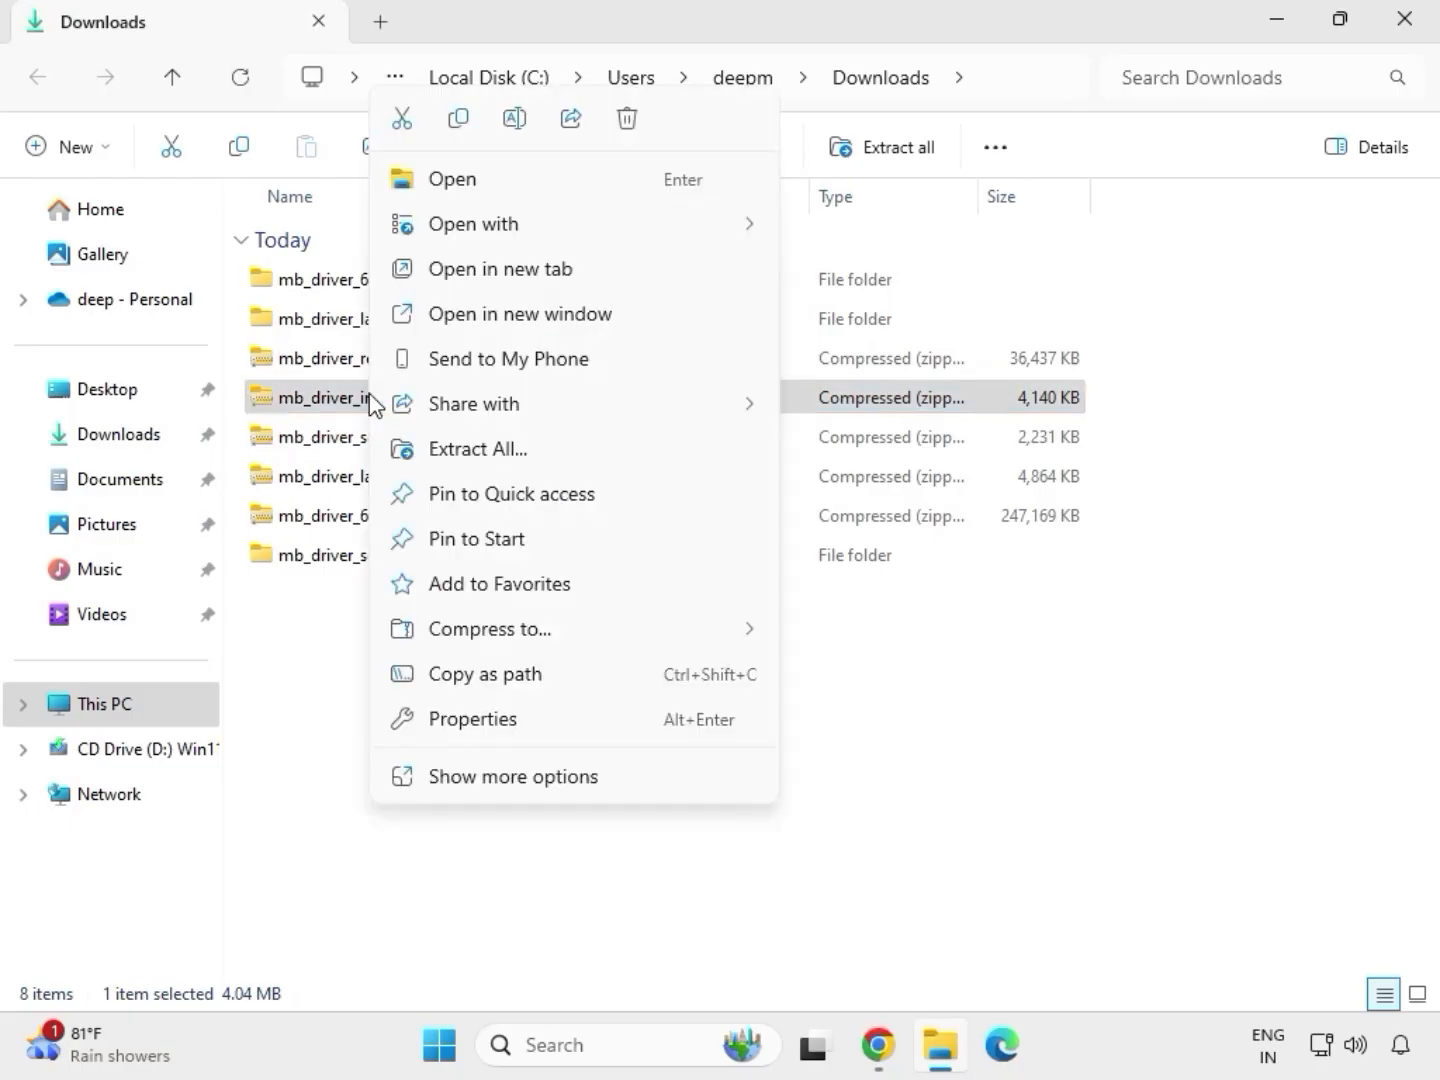
{"action": "left_click", "coordinate": [509, 450]}
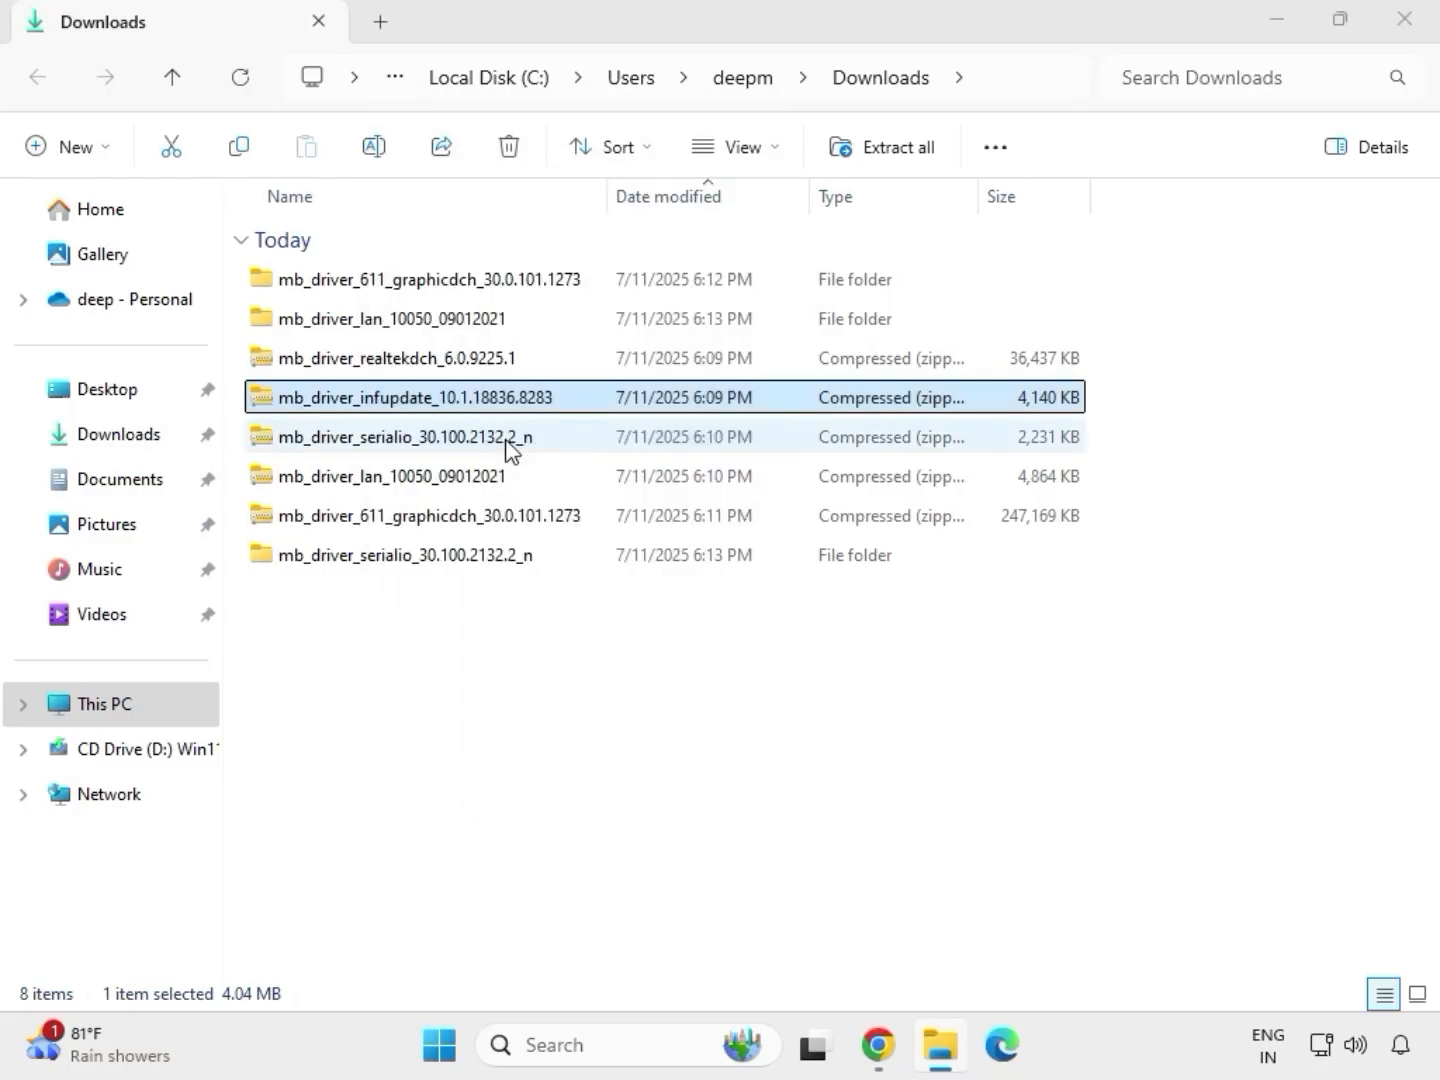
{"action": "left_click", "coordinate": [959, 795]}
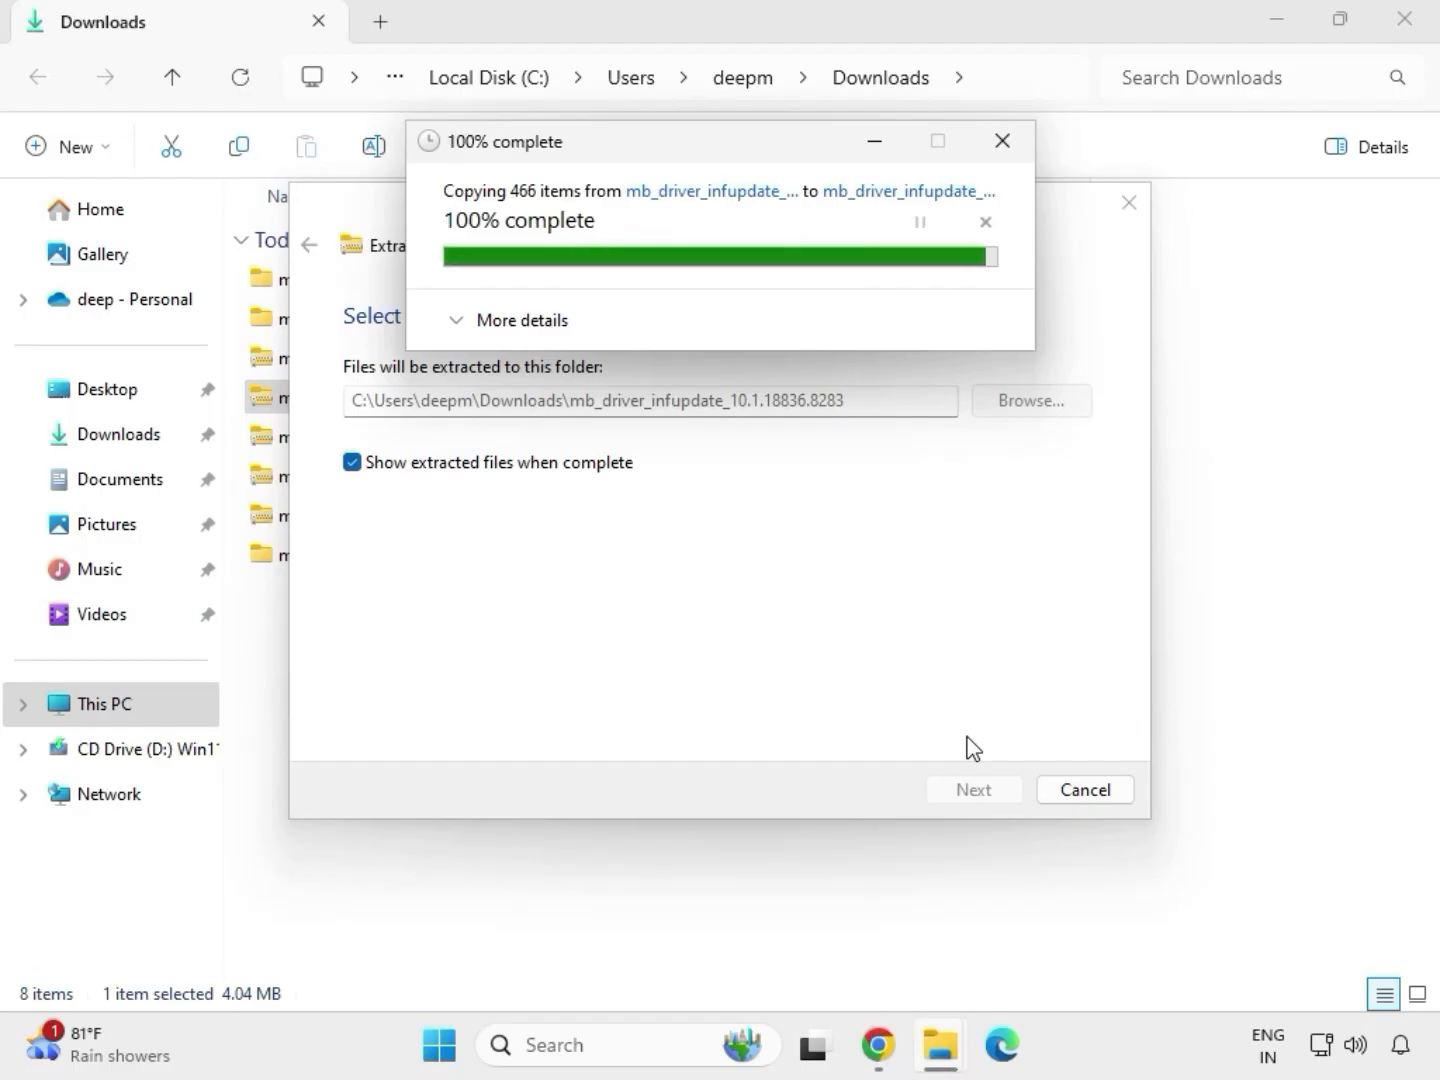
{"action": "left_click", "coordinate": [1405, 20]}
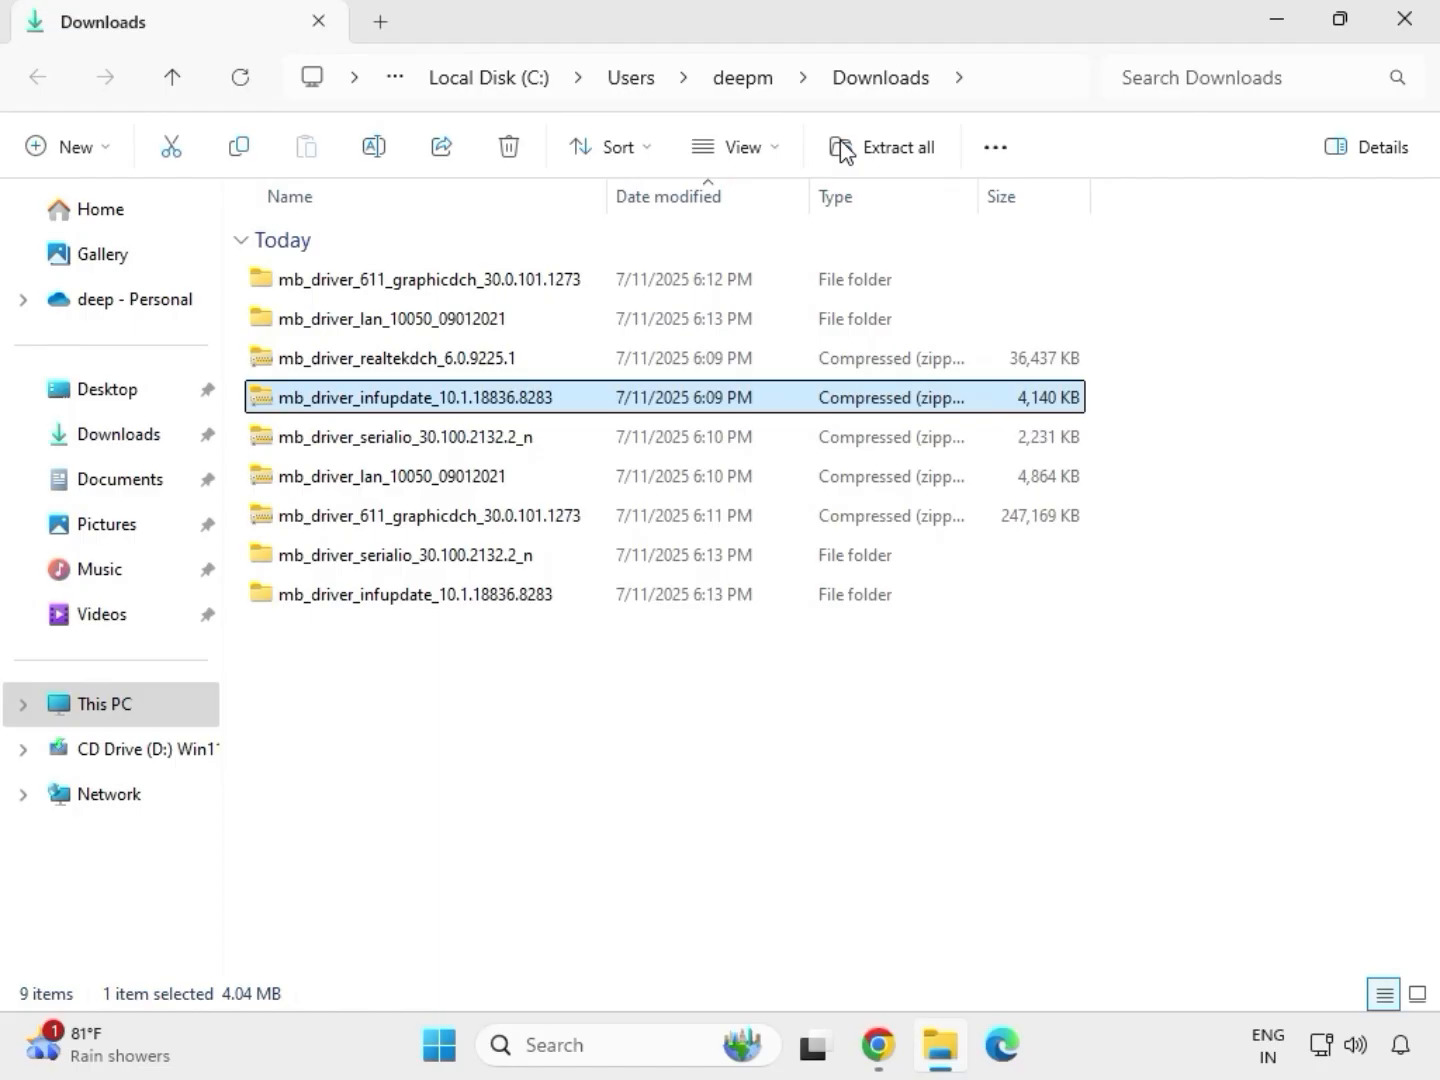
Step: Extract the mb_driver_realtekdch_6.0.9225.1 archive to its default folder and close the opened result window
{"action": "left_click", "coordinate": [389, 363]}
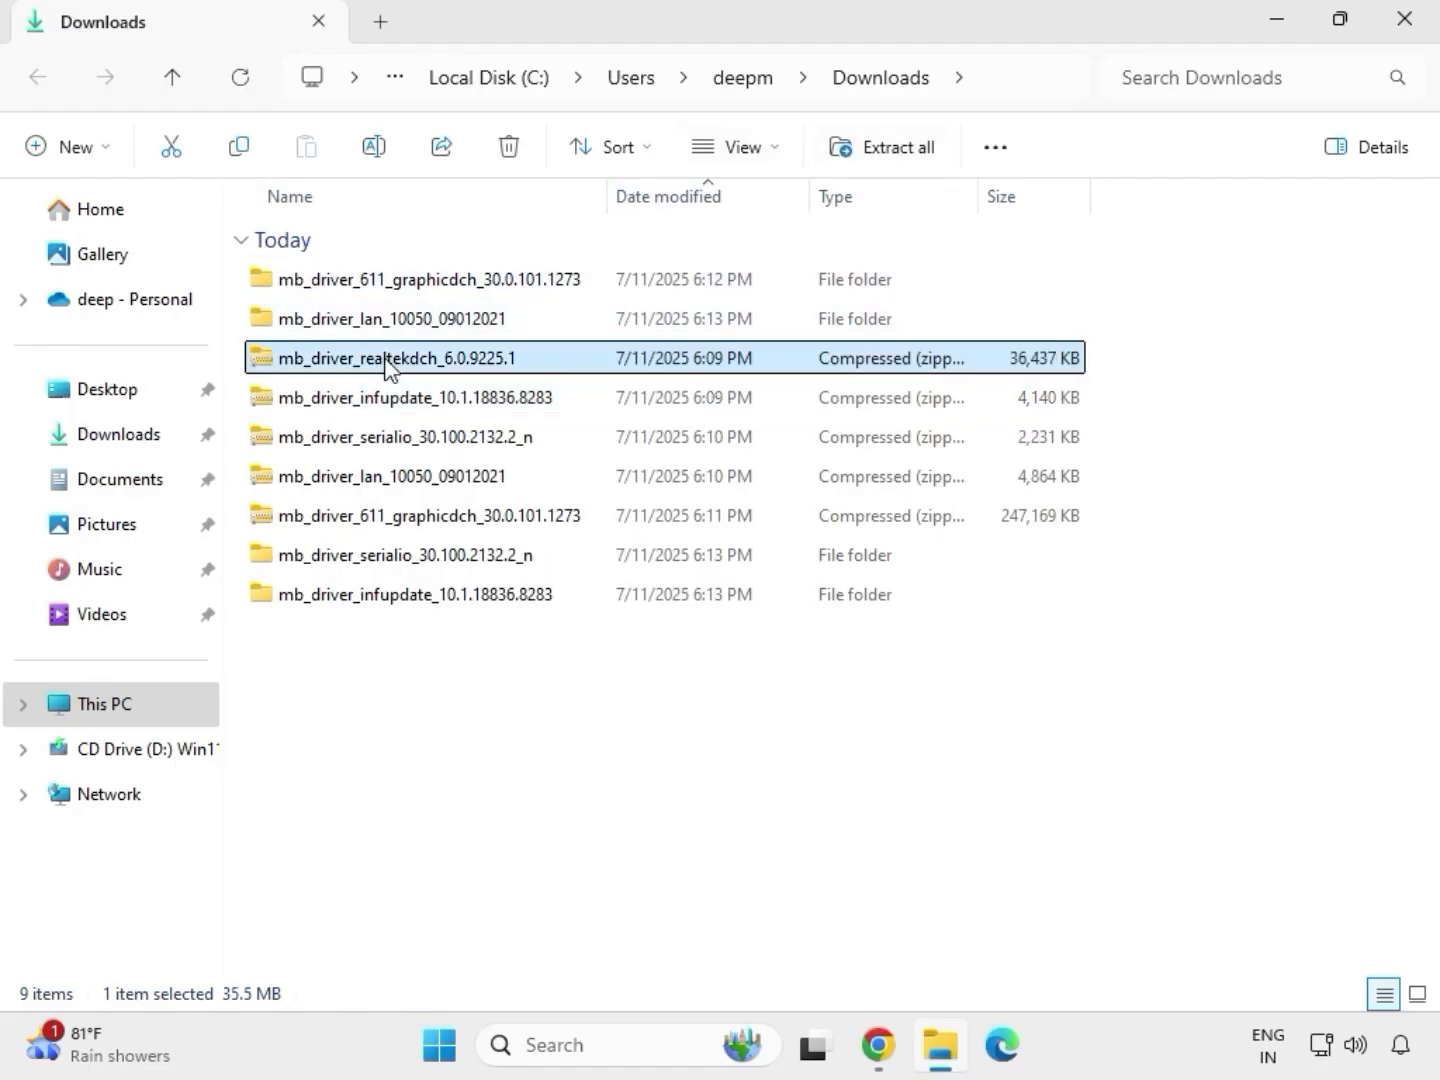
{"action": "right_click", "coordinate": [389, 363]}
{"action": "left_click", "coordinate": [474, 454]}
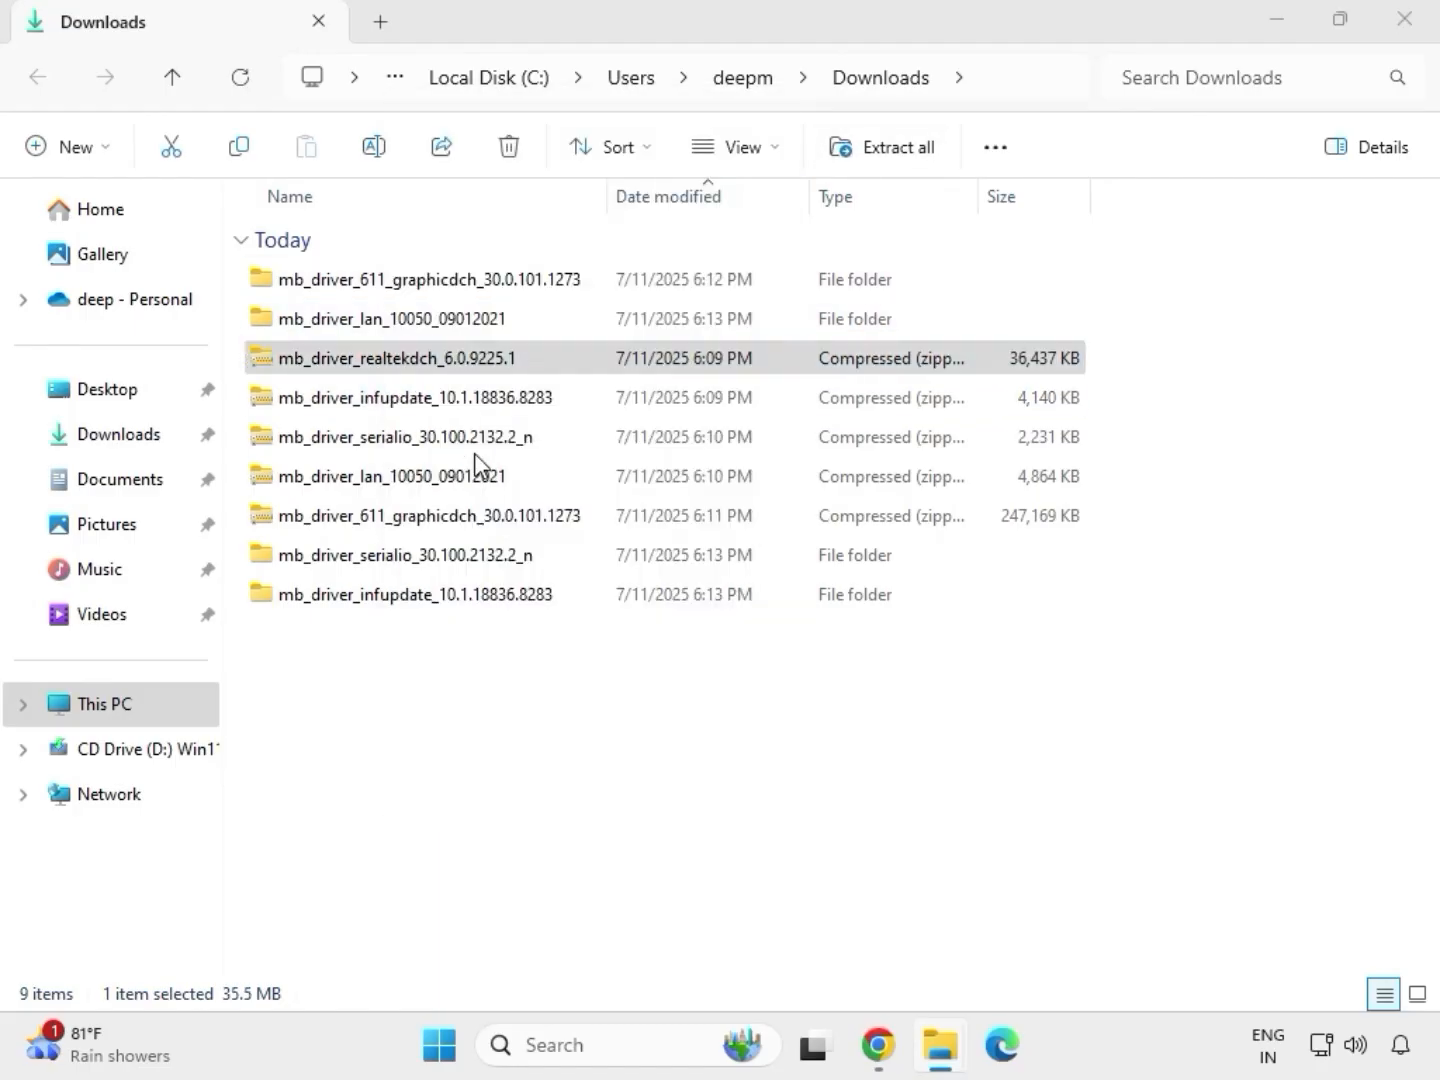
{"action": "left_click", "coordinate": [941, 790]}
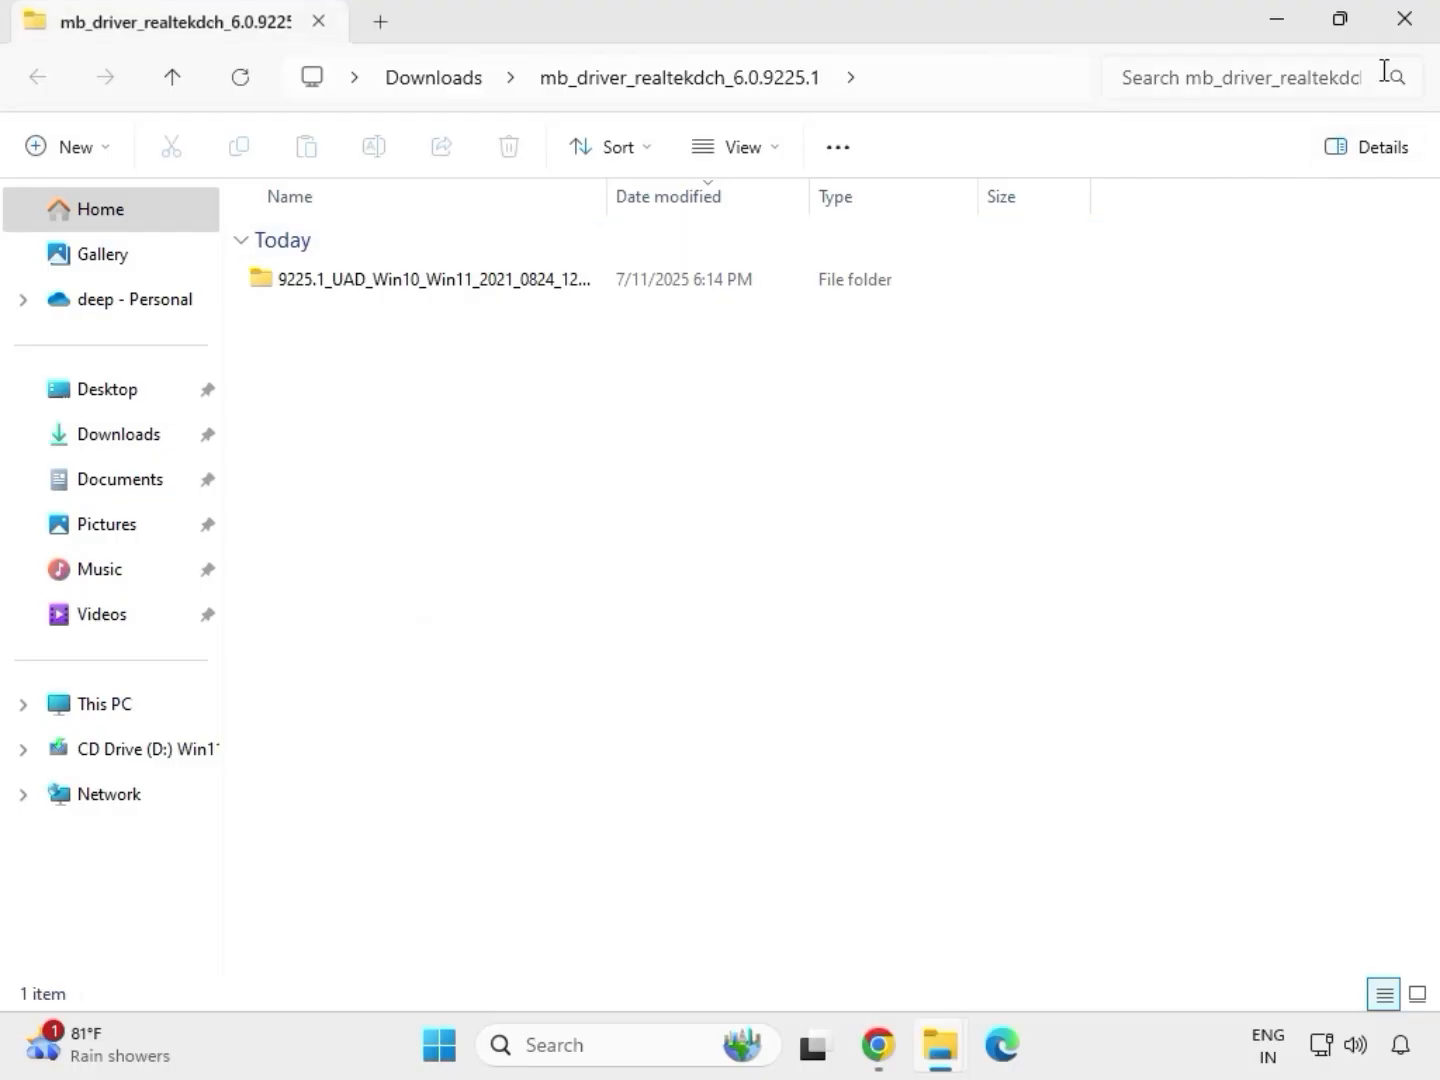
{"action": "left_click", "coordinate": [1405, 34]}
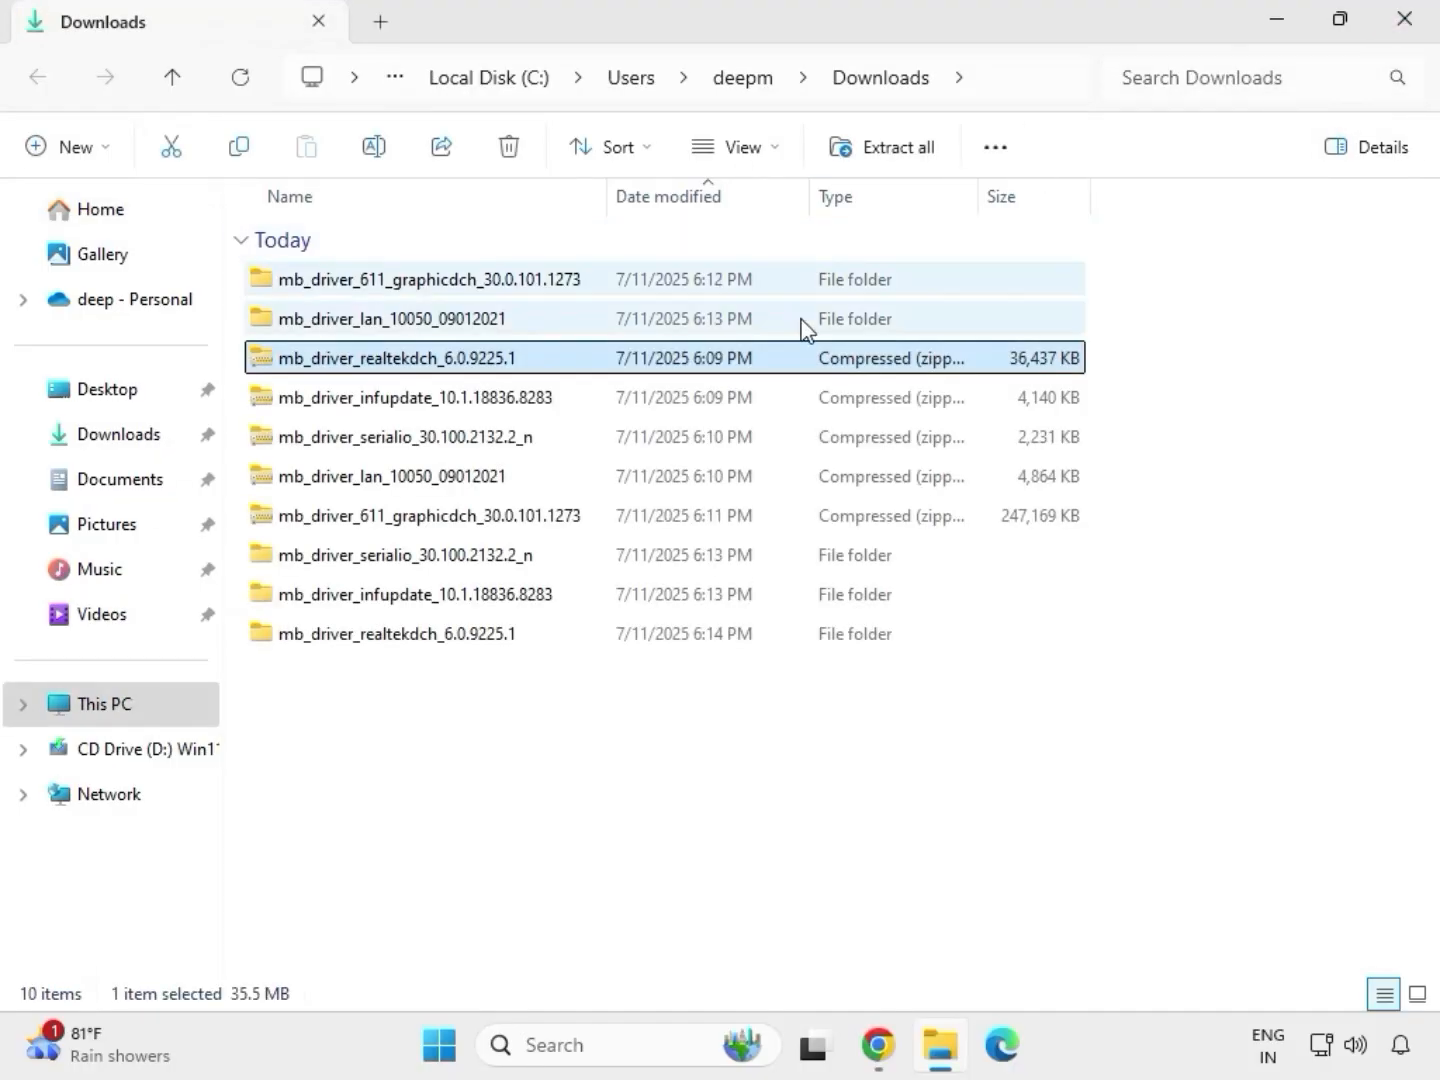
Step: Refresh the Downloads folder listing
{"action": "left_click", "coordinate": [678, 793]}
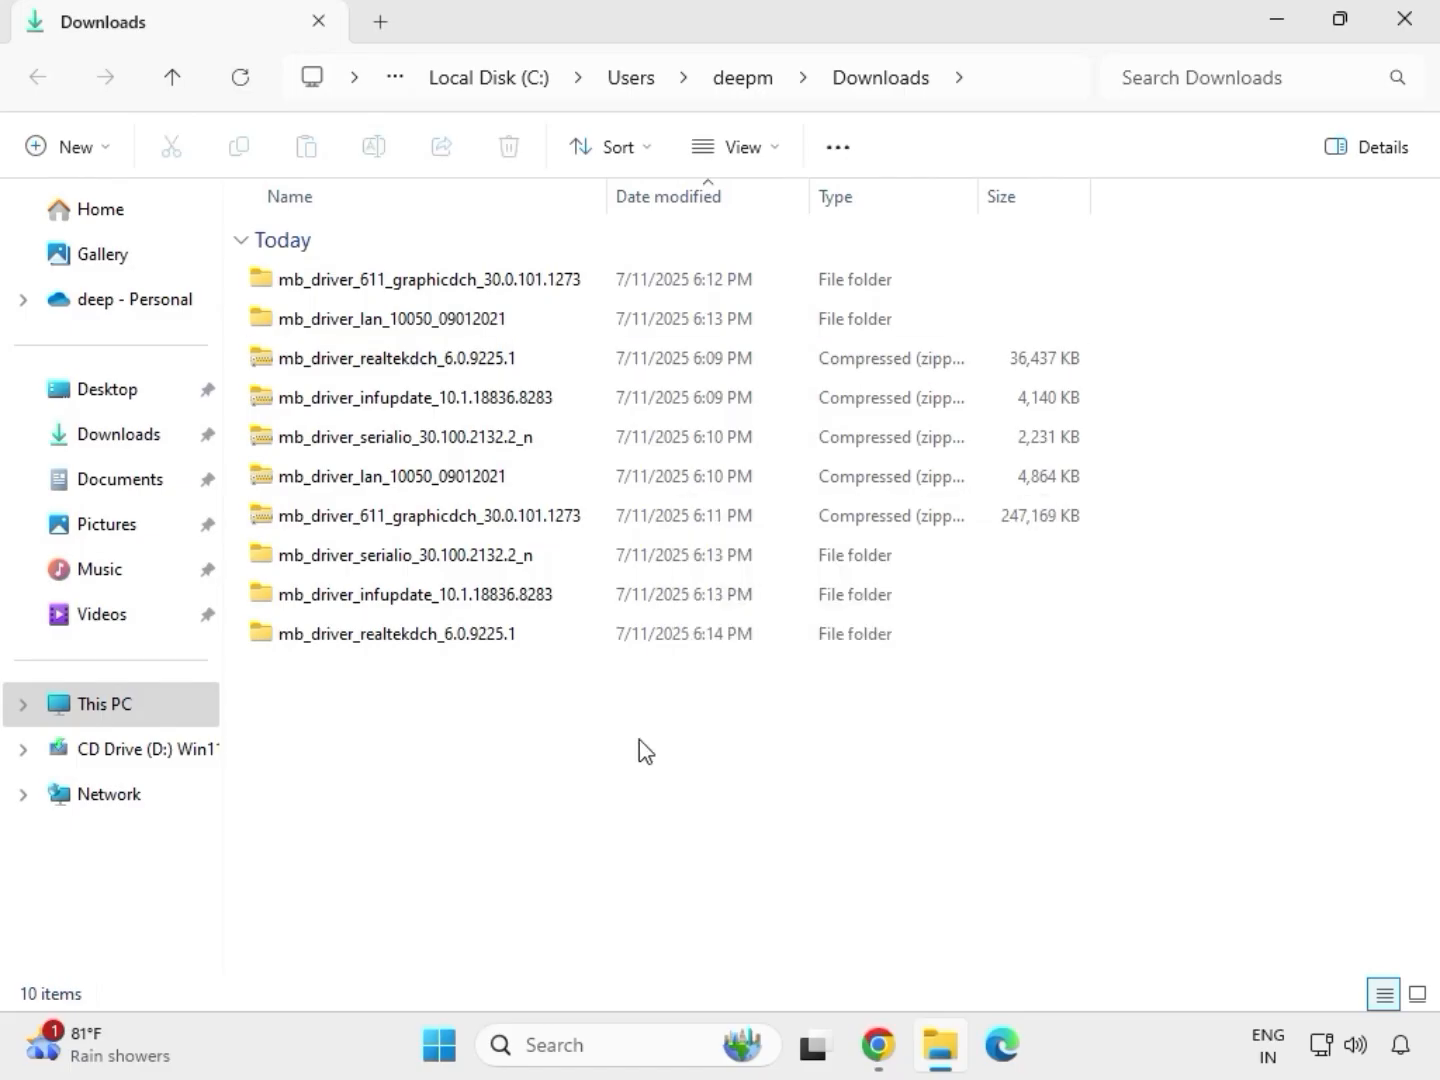
{"action": "right_click", "coordinate": [604, 745]}
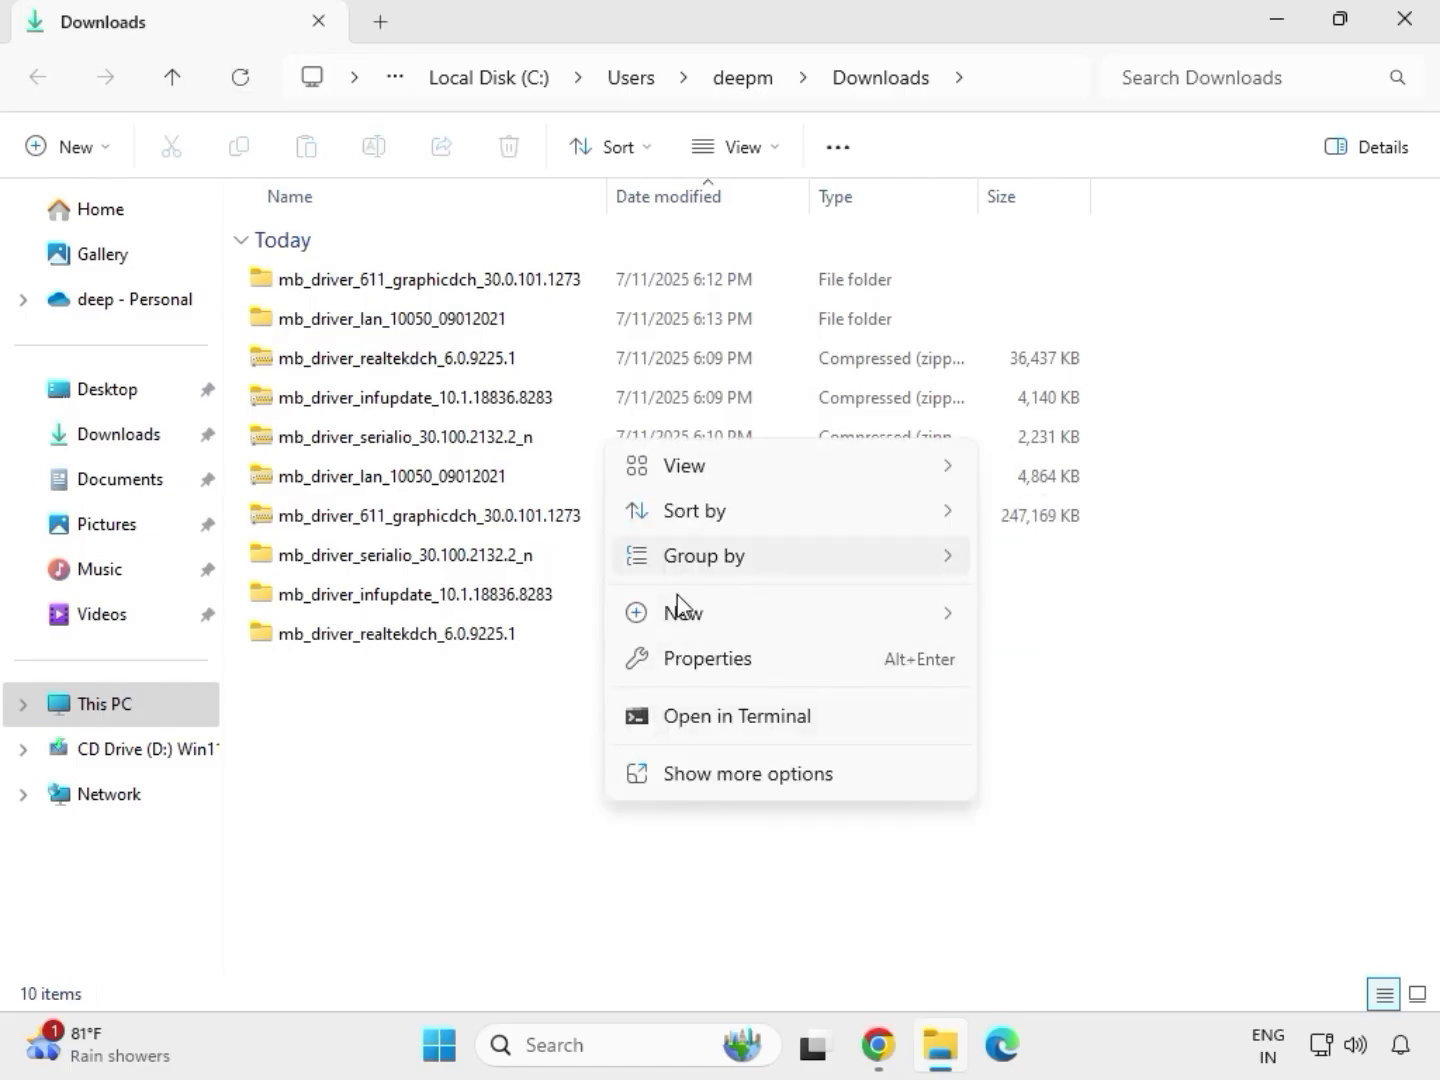
{"action": "mouse_move", "coordinate": [680, 636]}
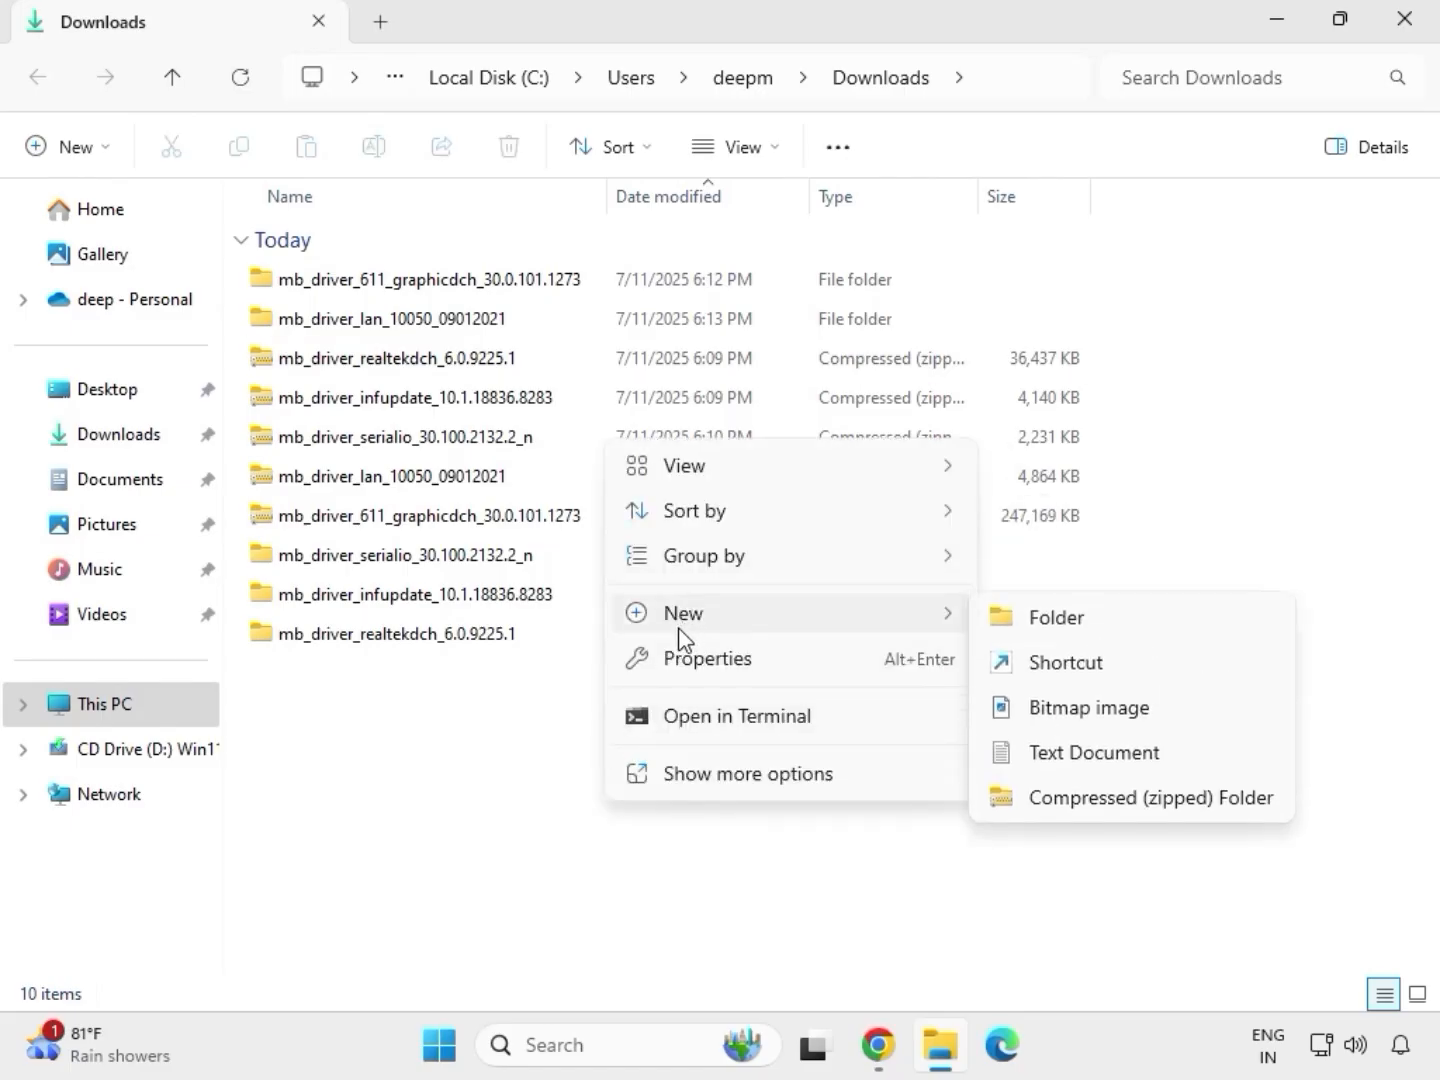
{"action": "key", "text": "Escape"}
{"action": "right_click", "coordinate": [571, 713]}
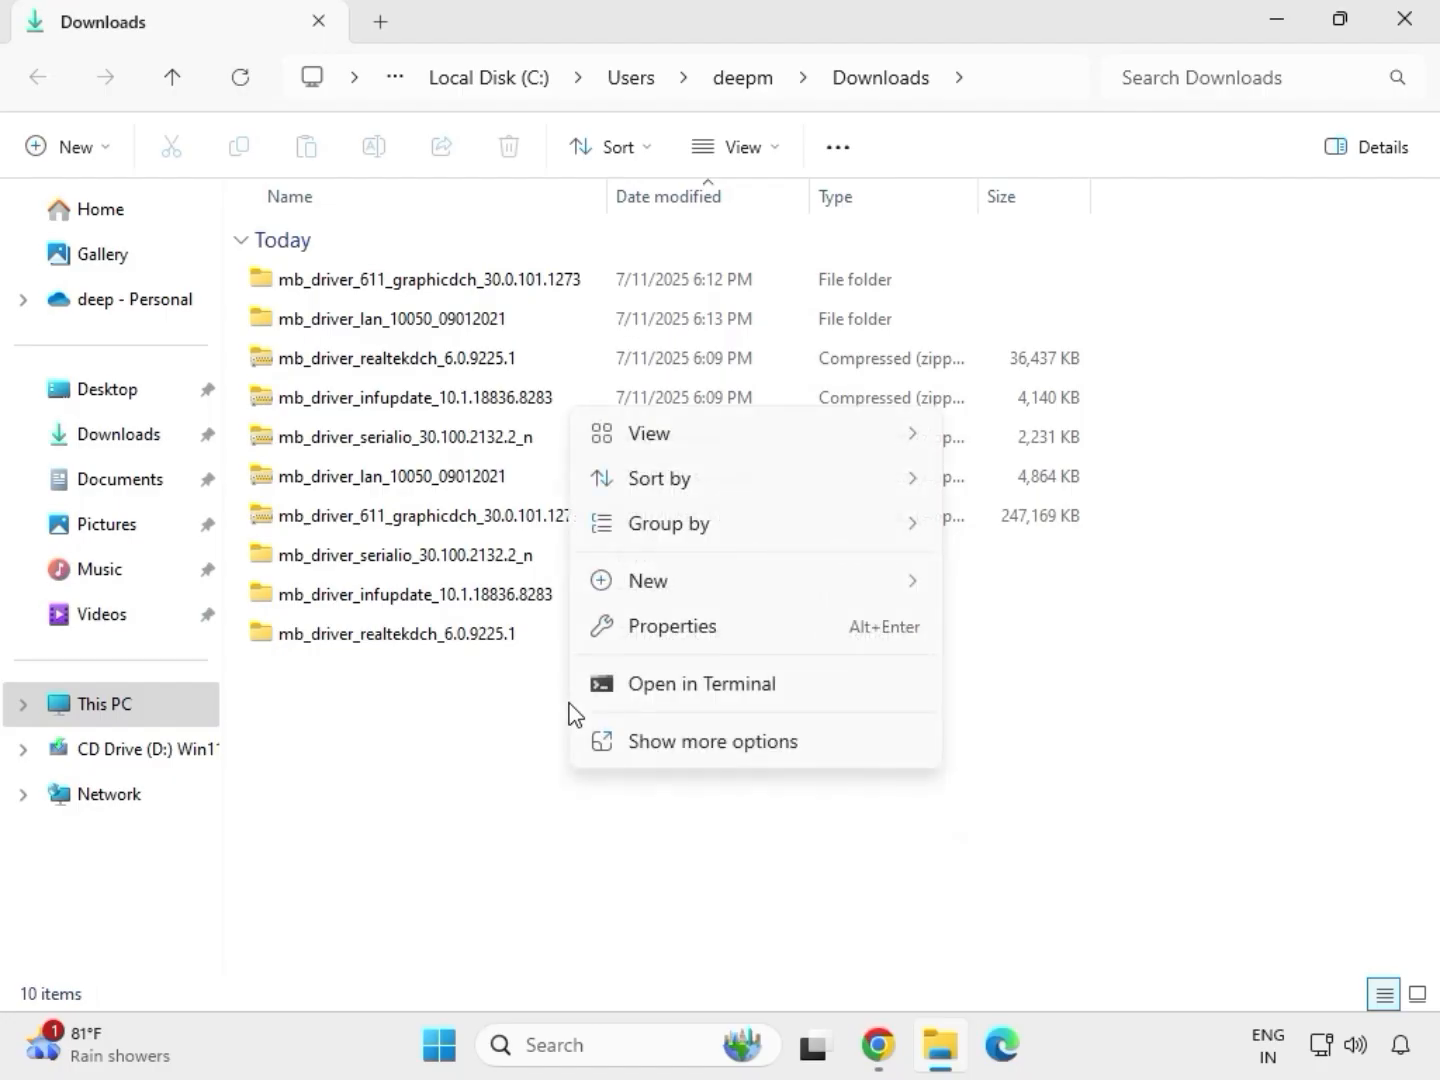
{"action": "left_click", "coordinate": [655, 739]}
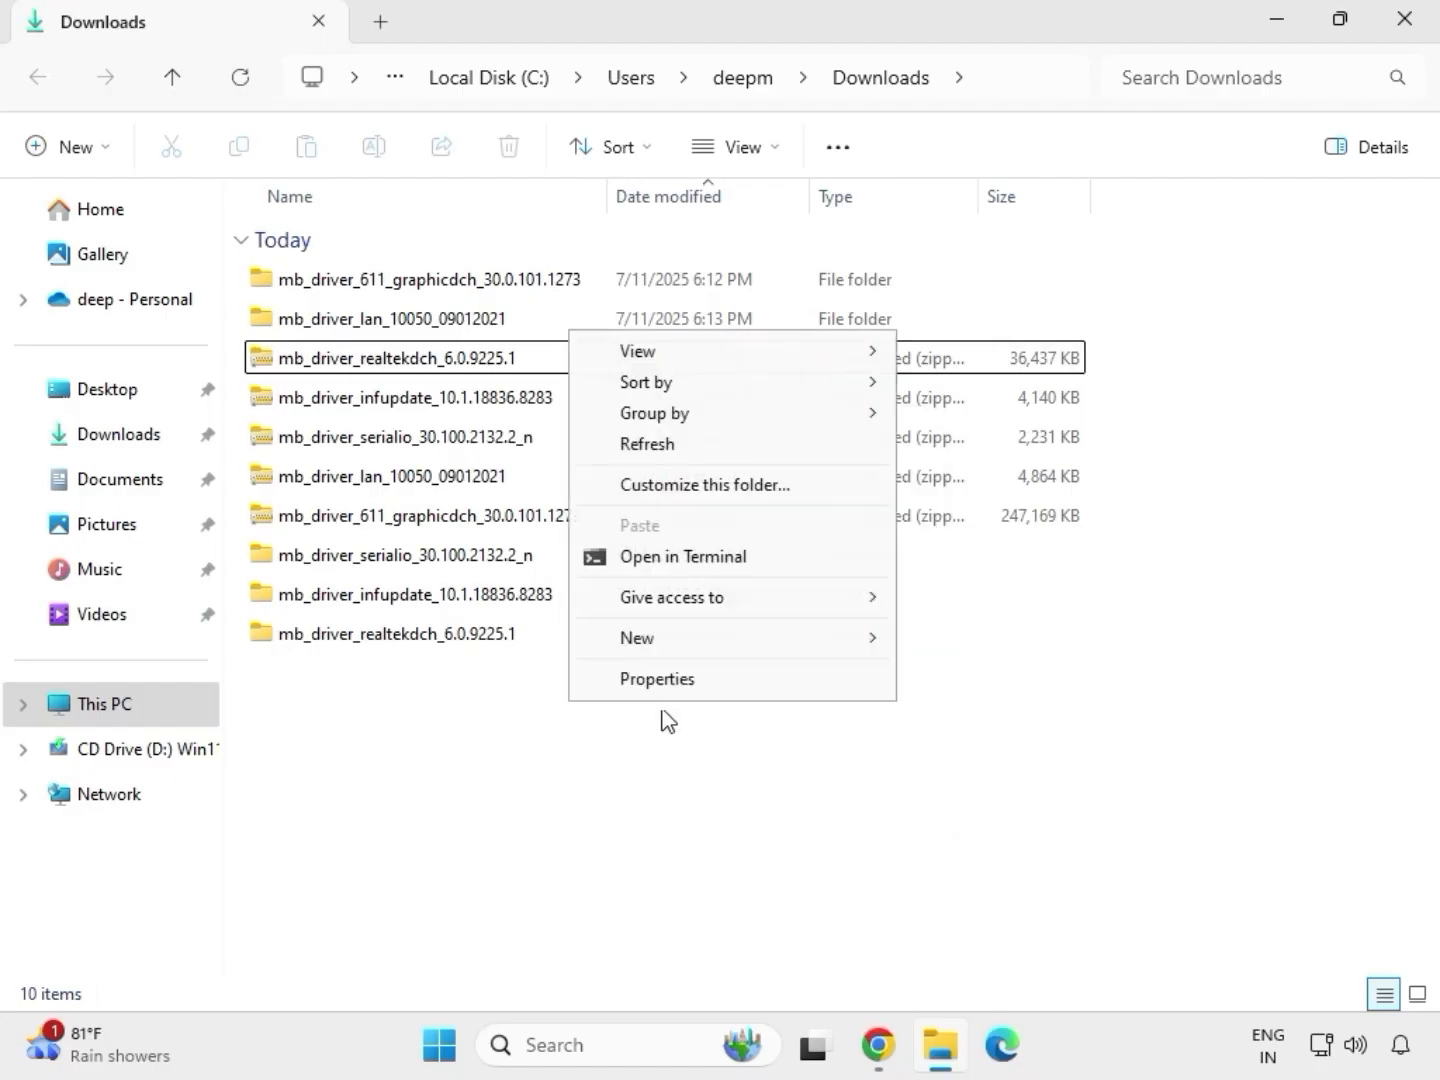
{"action": "left_click", "coordinate": [661, 446]}
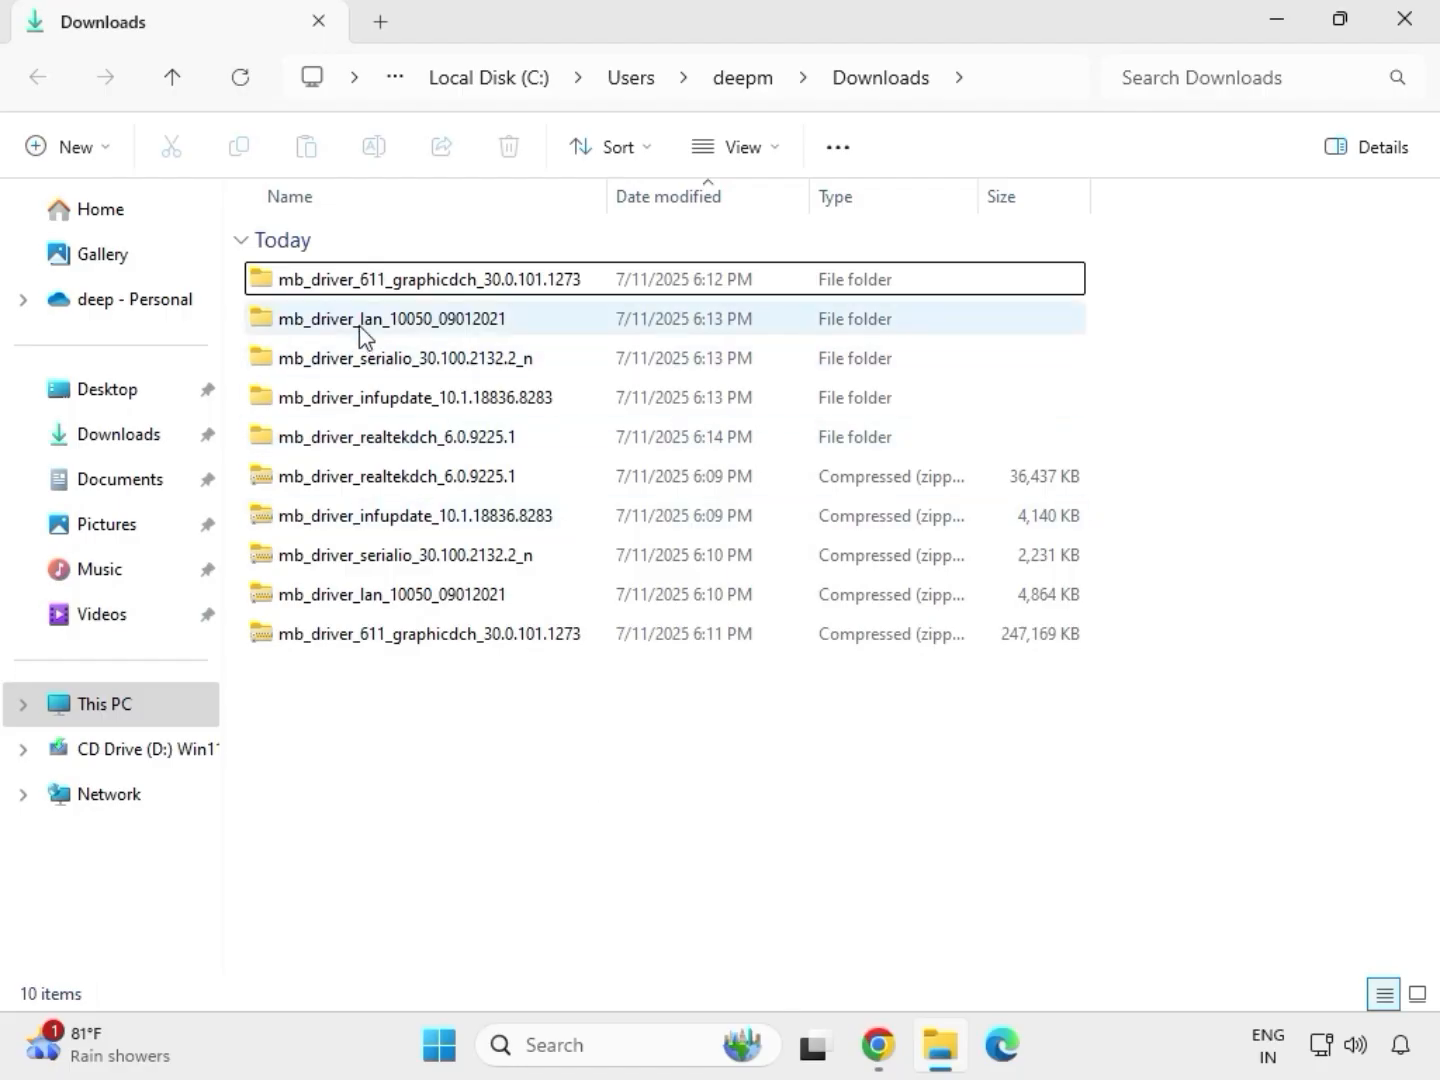
Step: Open the extracted graphics driver folder and run the mb_driver_611_graphicdch_30.0.101.1273 installer as administrator
{"action": "left_click_drag", "start_coordinate": [1105, 451], "coordinate": [714, 292]}
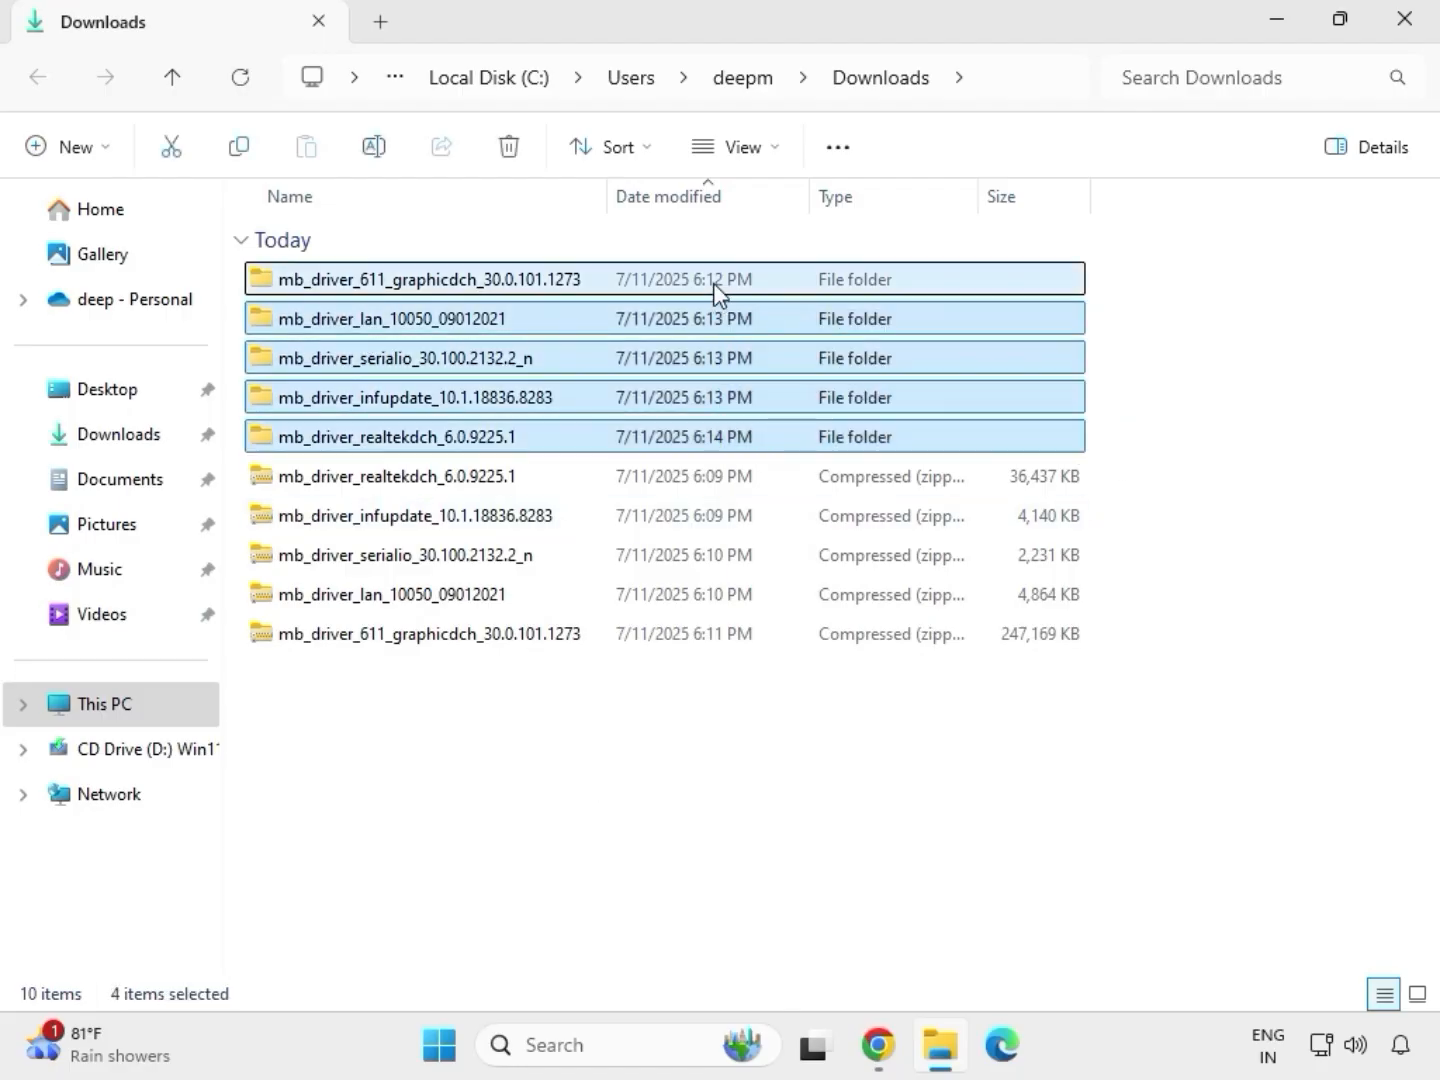
{"action": "left_click", "coordinate": [425, 291]}
{"action": "double_click", "coordinate": [460, 286]}
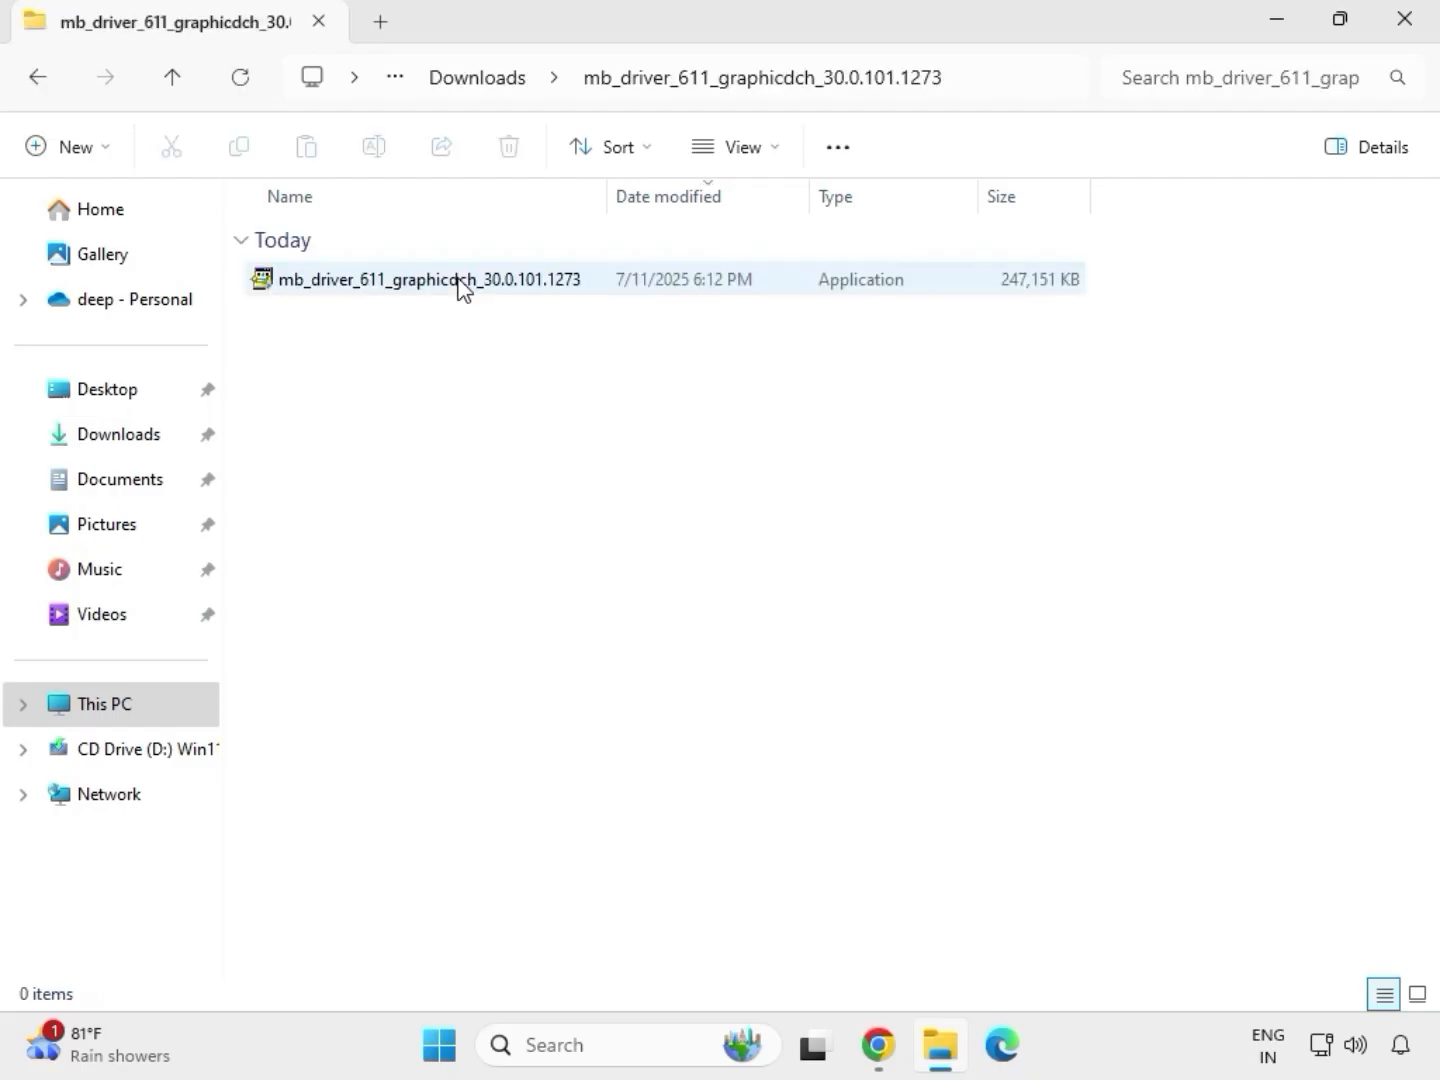
{"action": "left_click", "coordinate": [403, 291]}
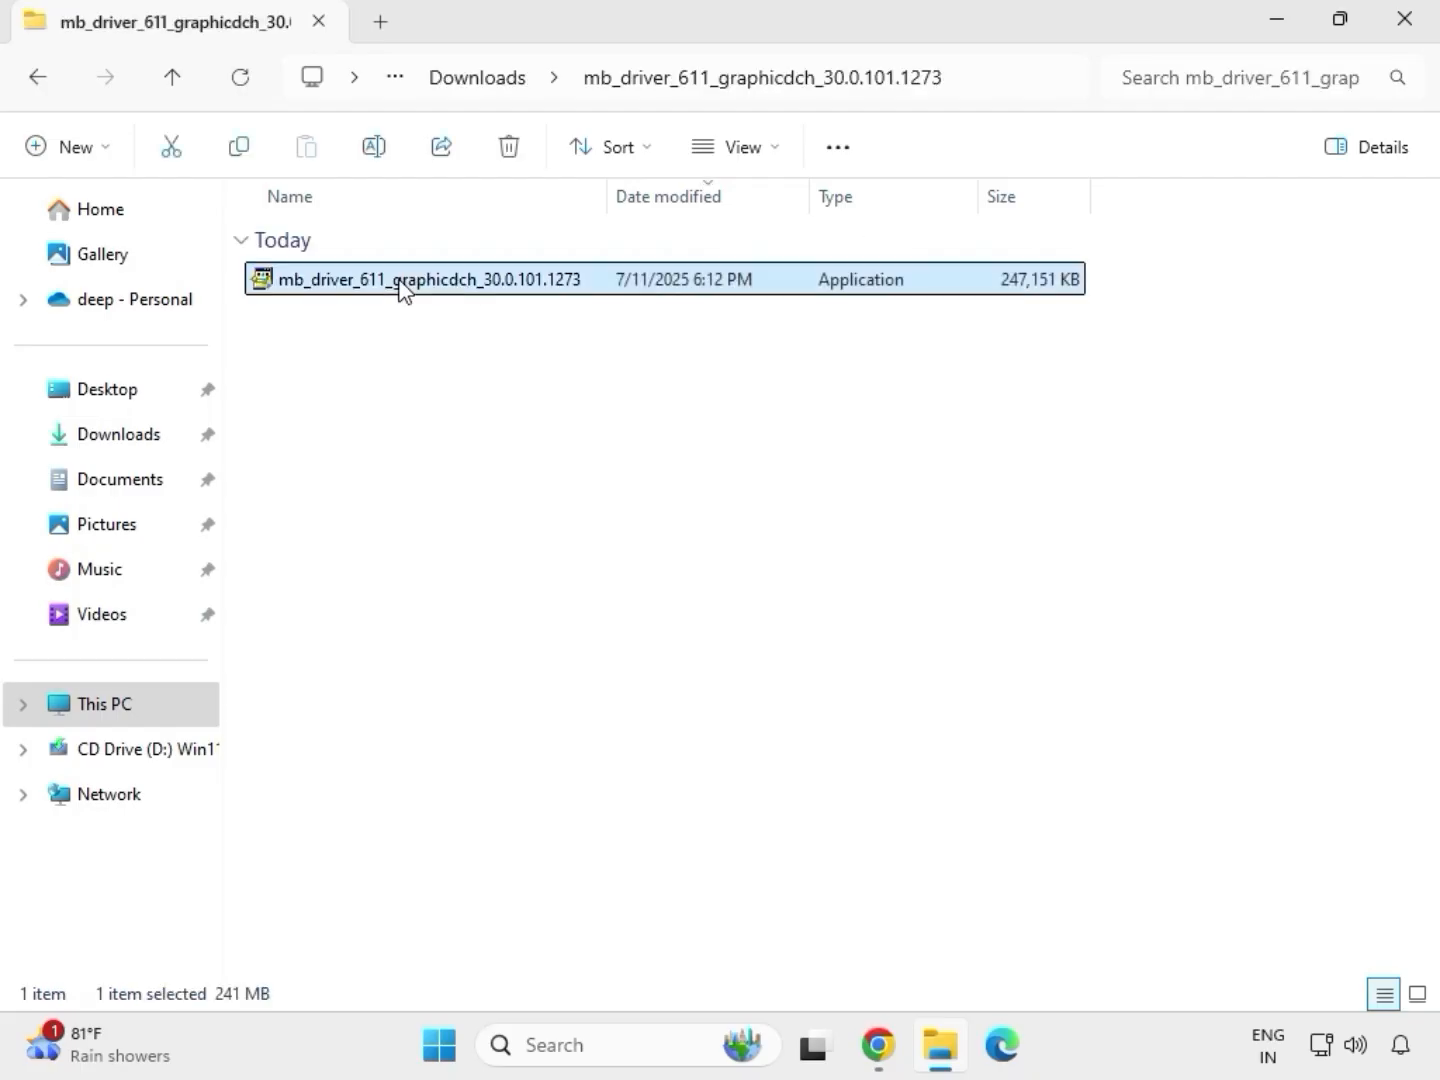
{"action": "right_click", "coordinate": [400, 285]}
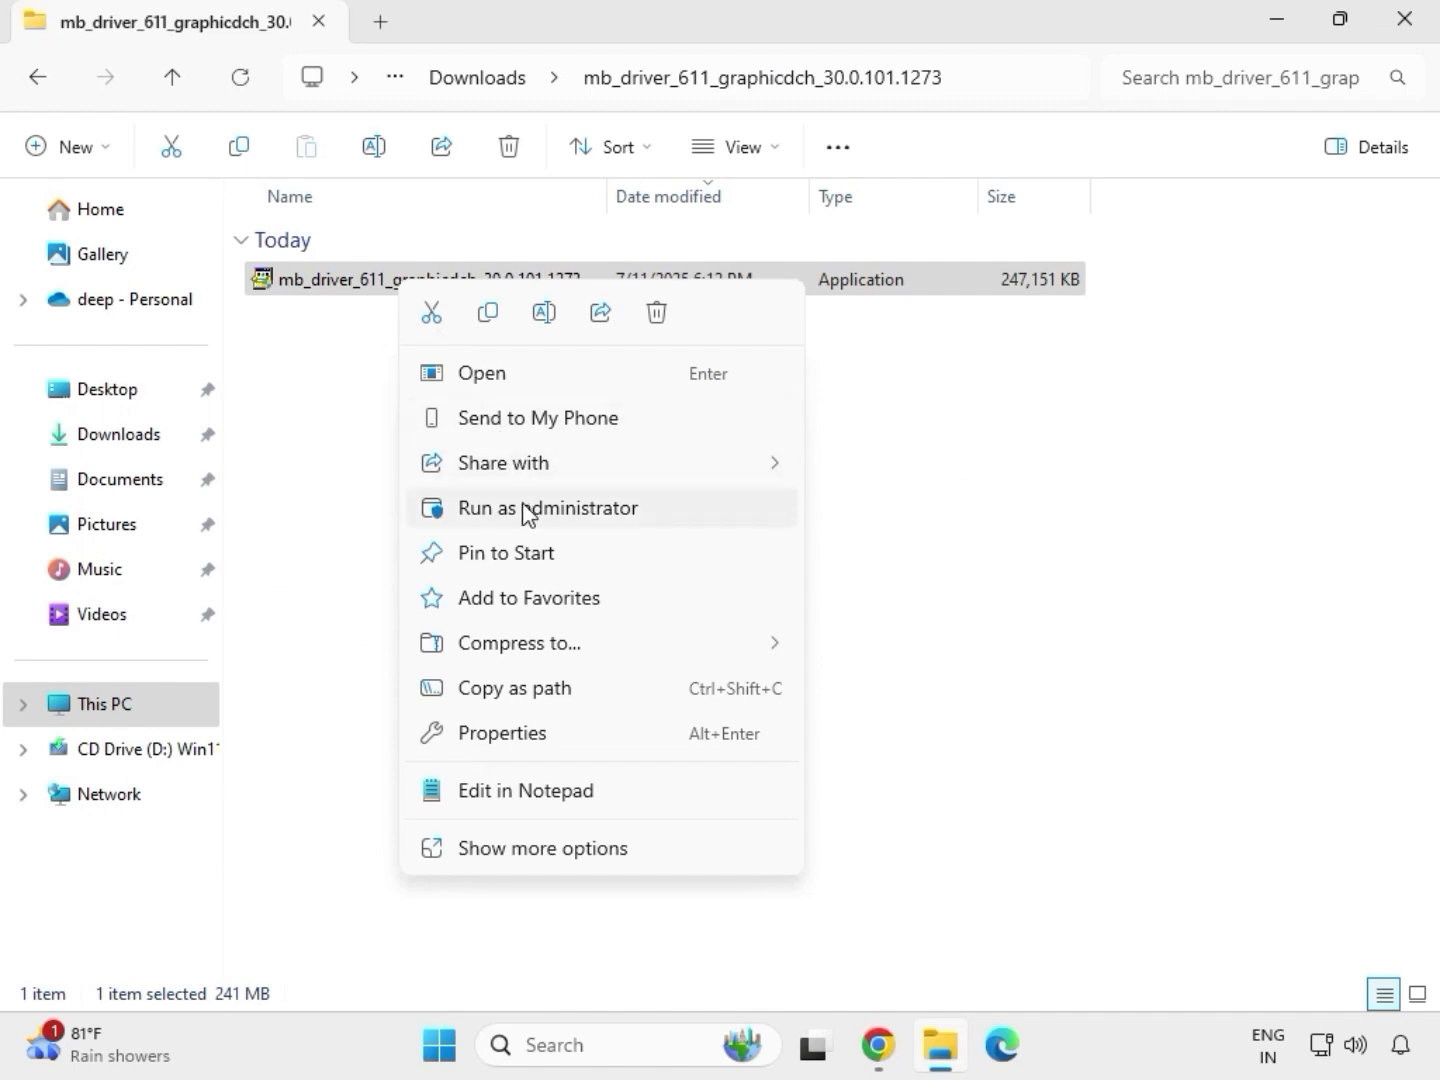
{"action": "left_click", "coordinate": [526, 512]}
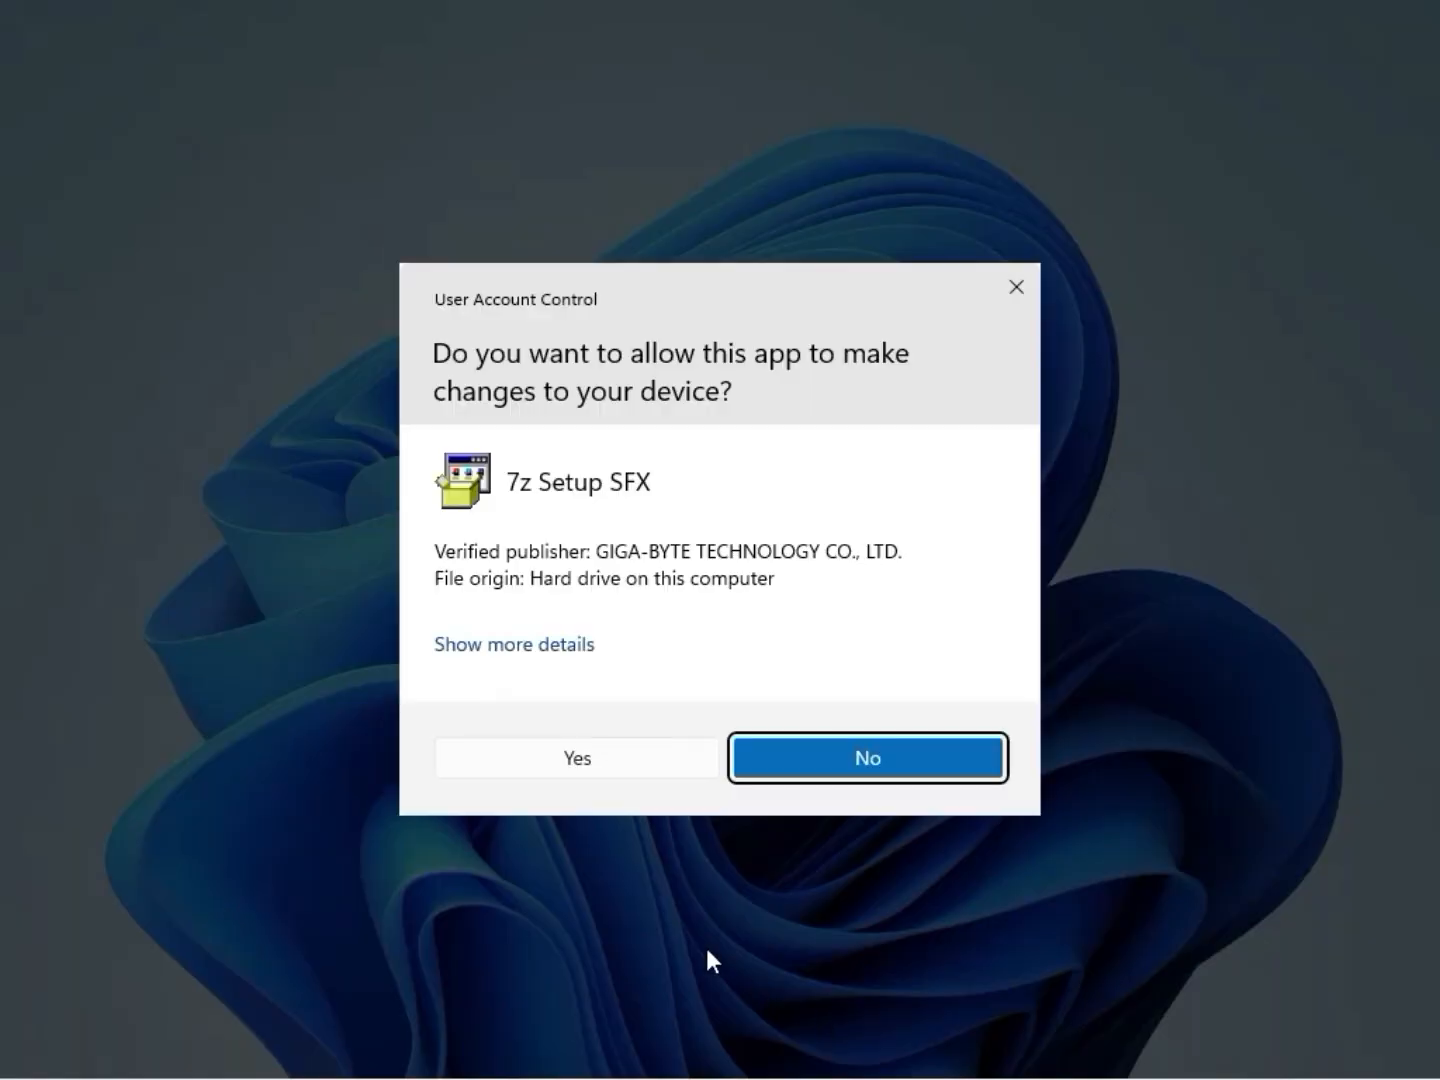
Step: Allow the graphics driver installer to make changes to the device and close the folder window
{"action": "left_click", "coordinate": [601, 759]}
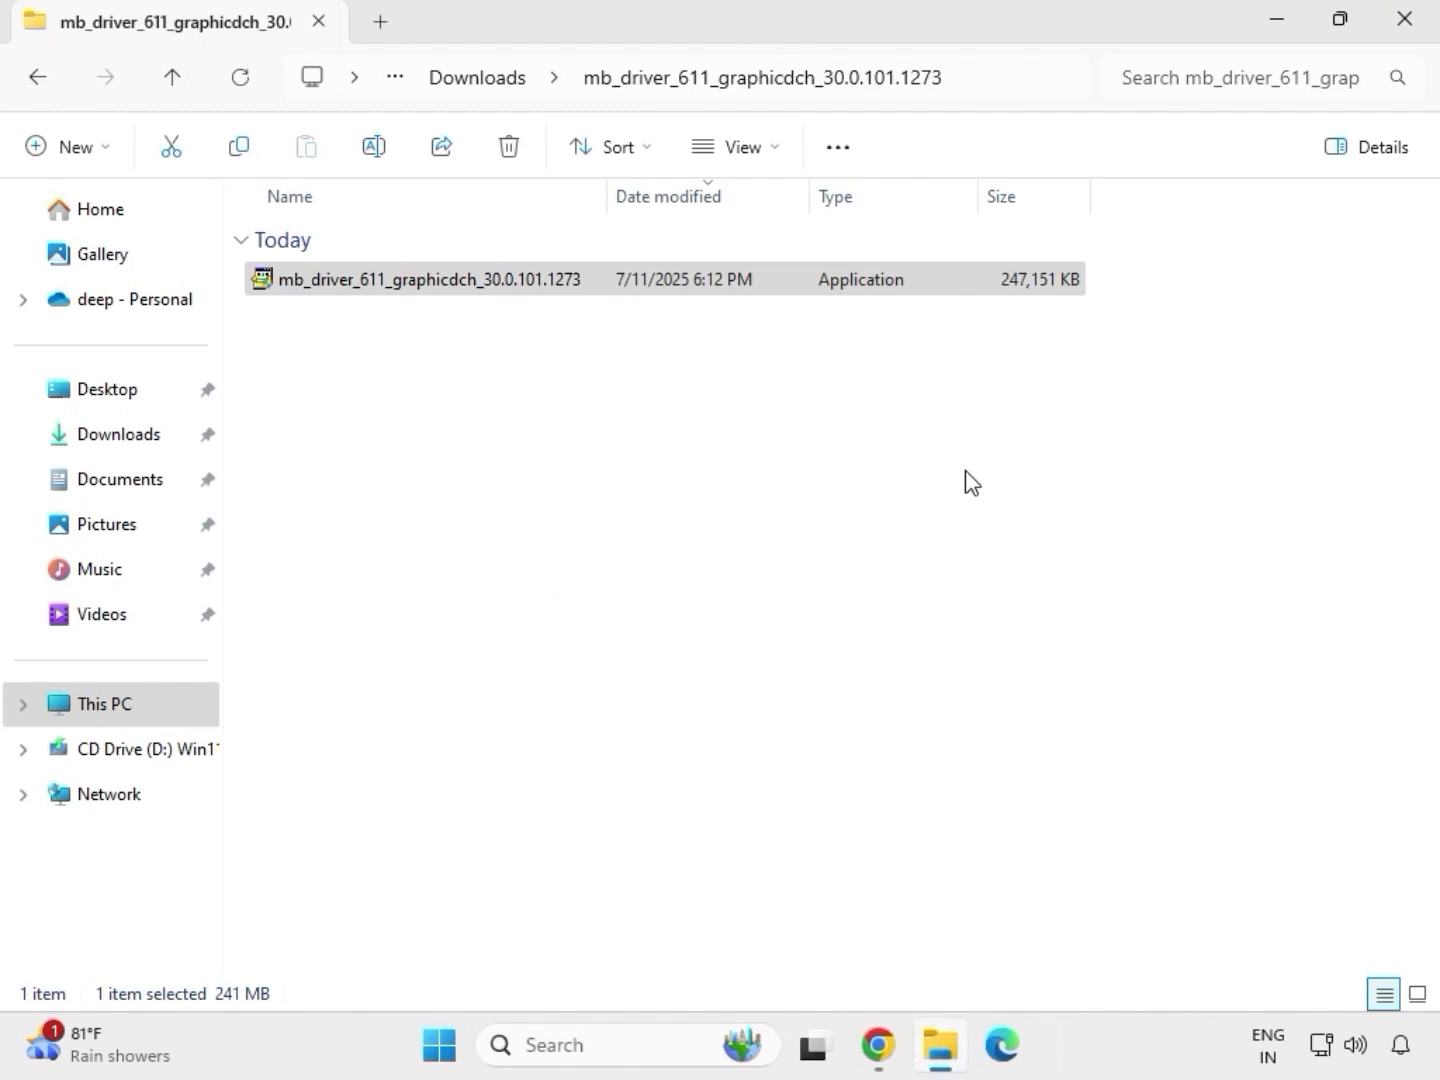
{"action": "left_click", "coordinate": [1418, 26]}
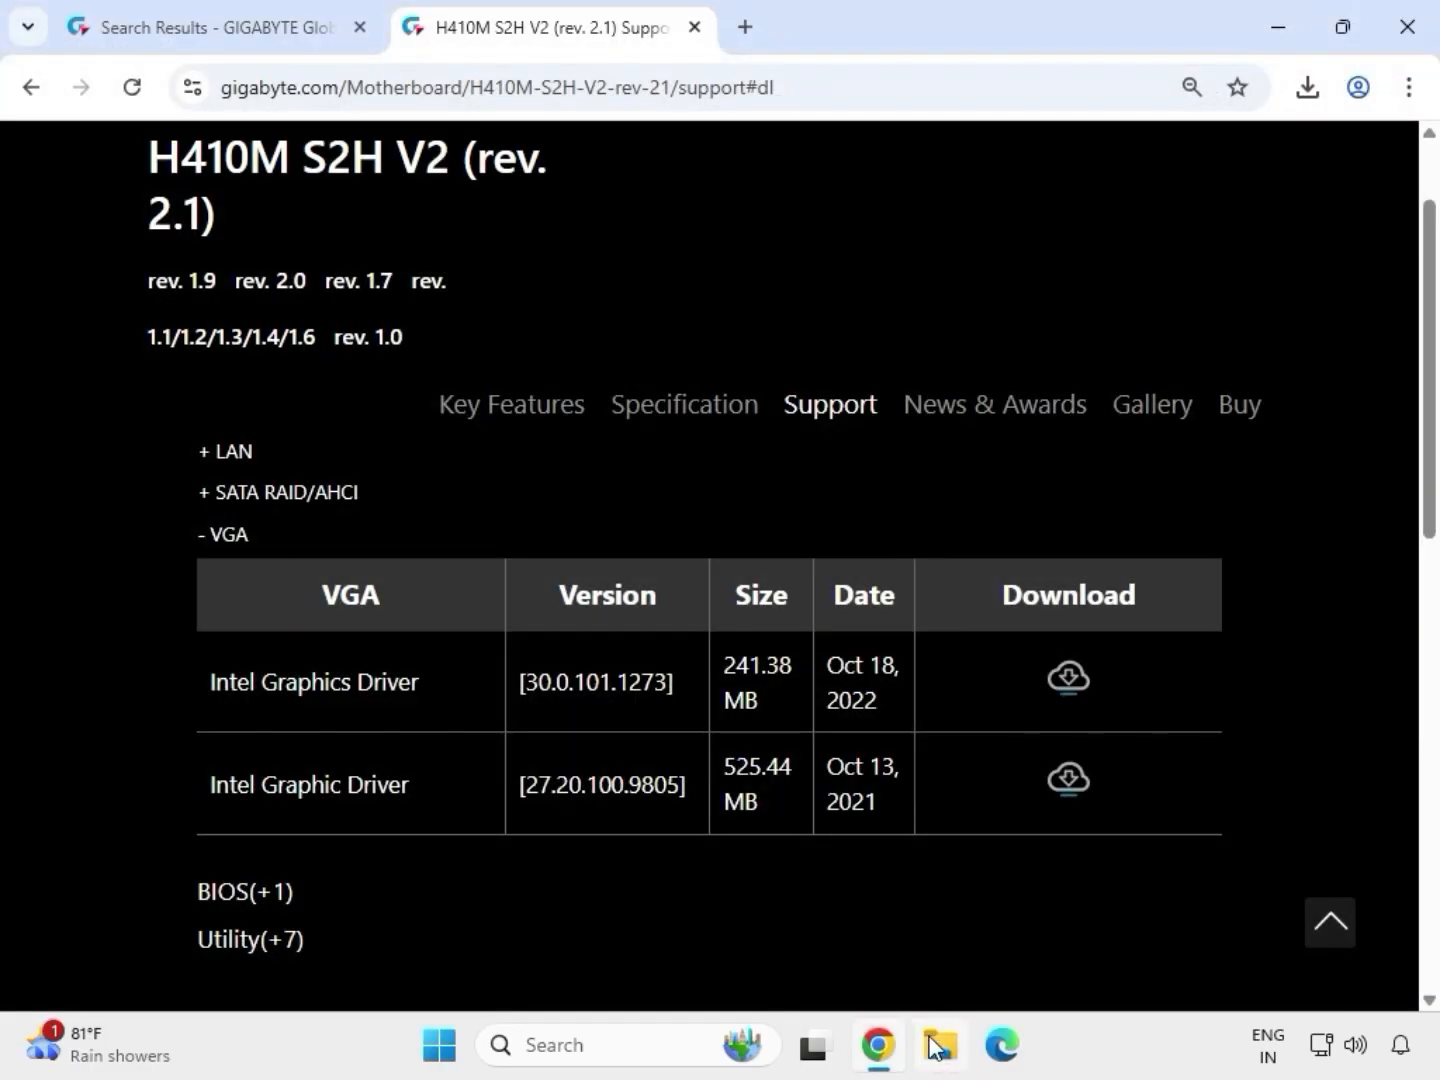
Step: Reopen the Downloads folder and launch Install_Win10_10050_09012021 from the mb_driver_lan_10050_09012021 folder
{"action": "left_click", "coordinate": [941, 1060]}
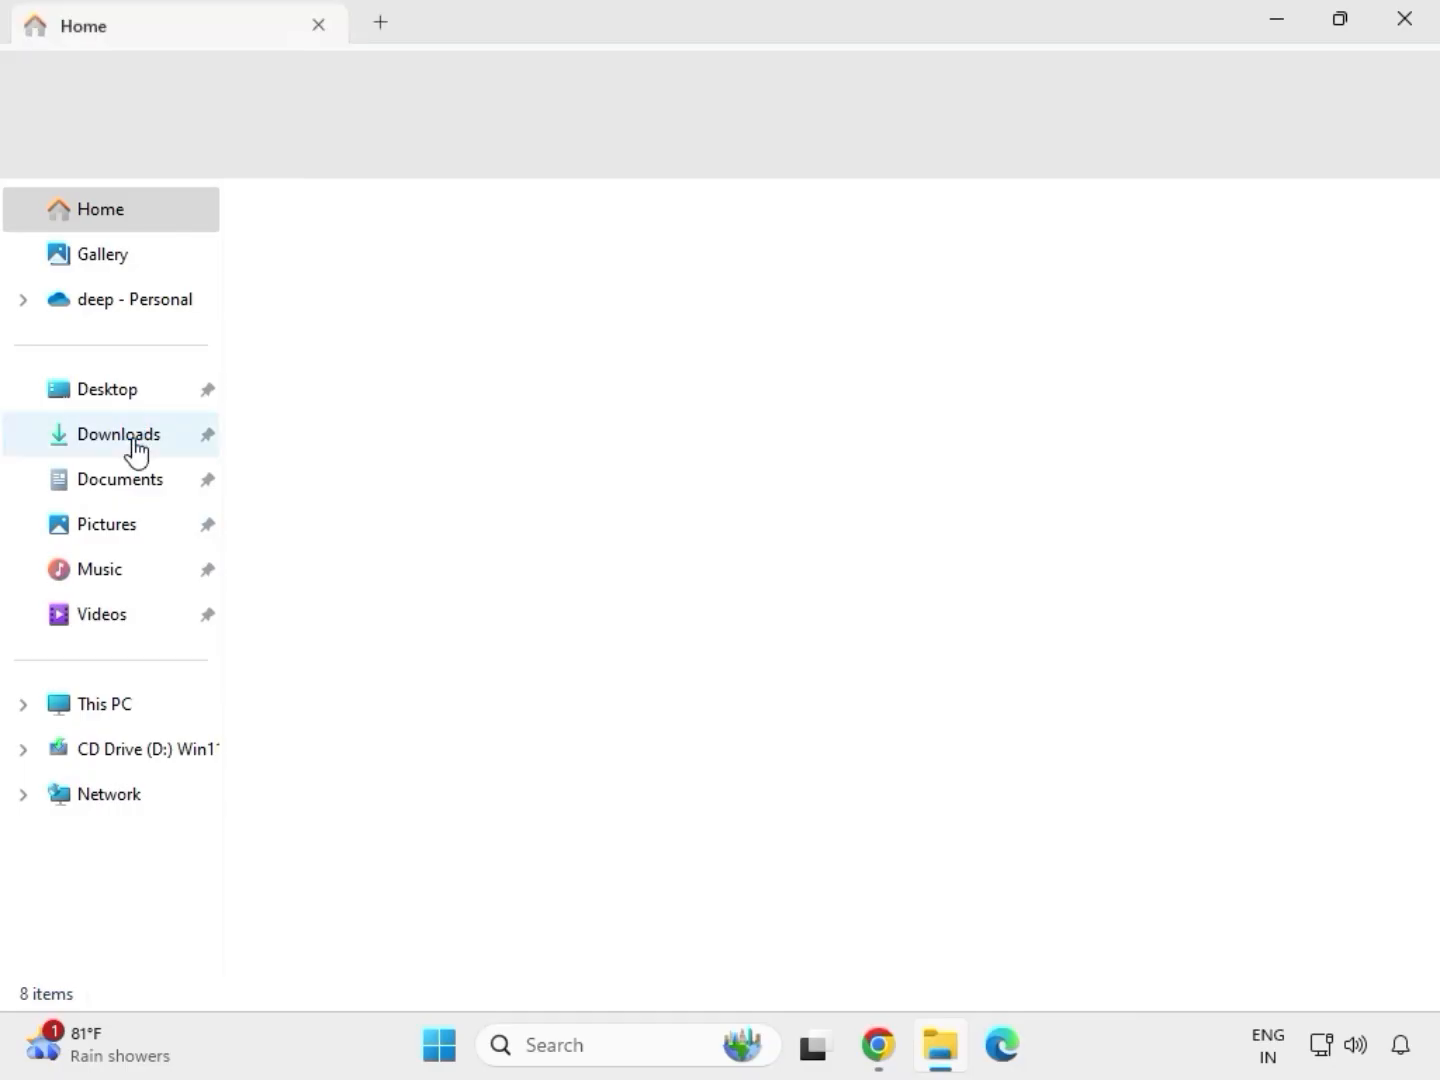
{"action": "left_click", "coordinate": [134, 440]}
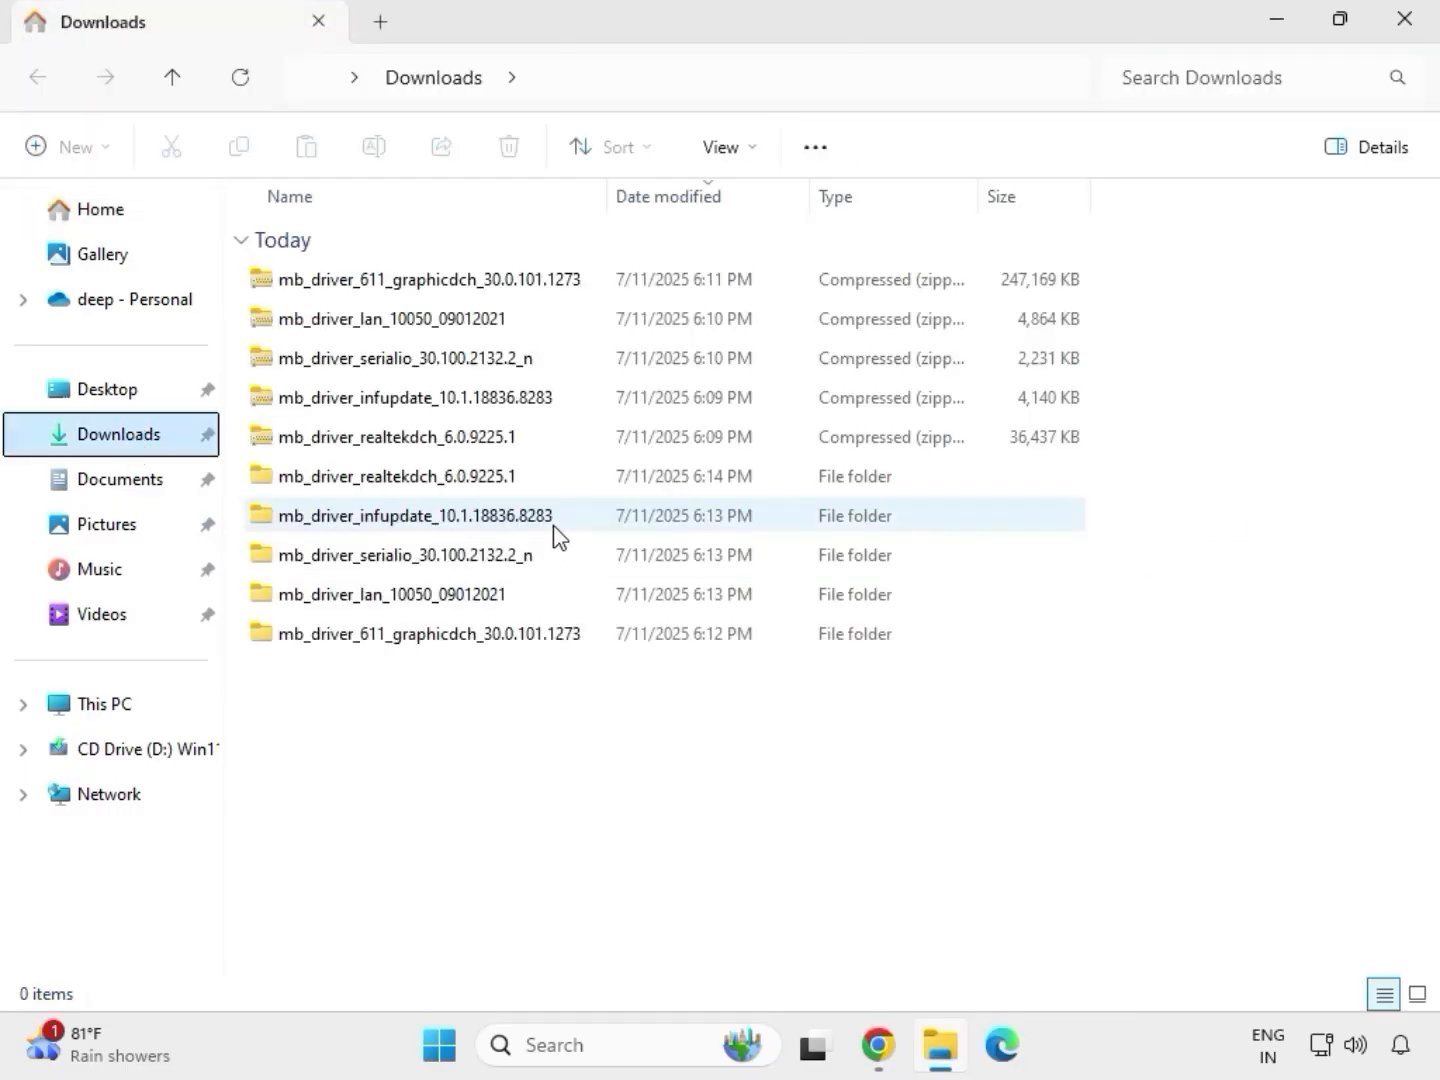
{"action": "left_click", "coordinate": [412, 479]}
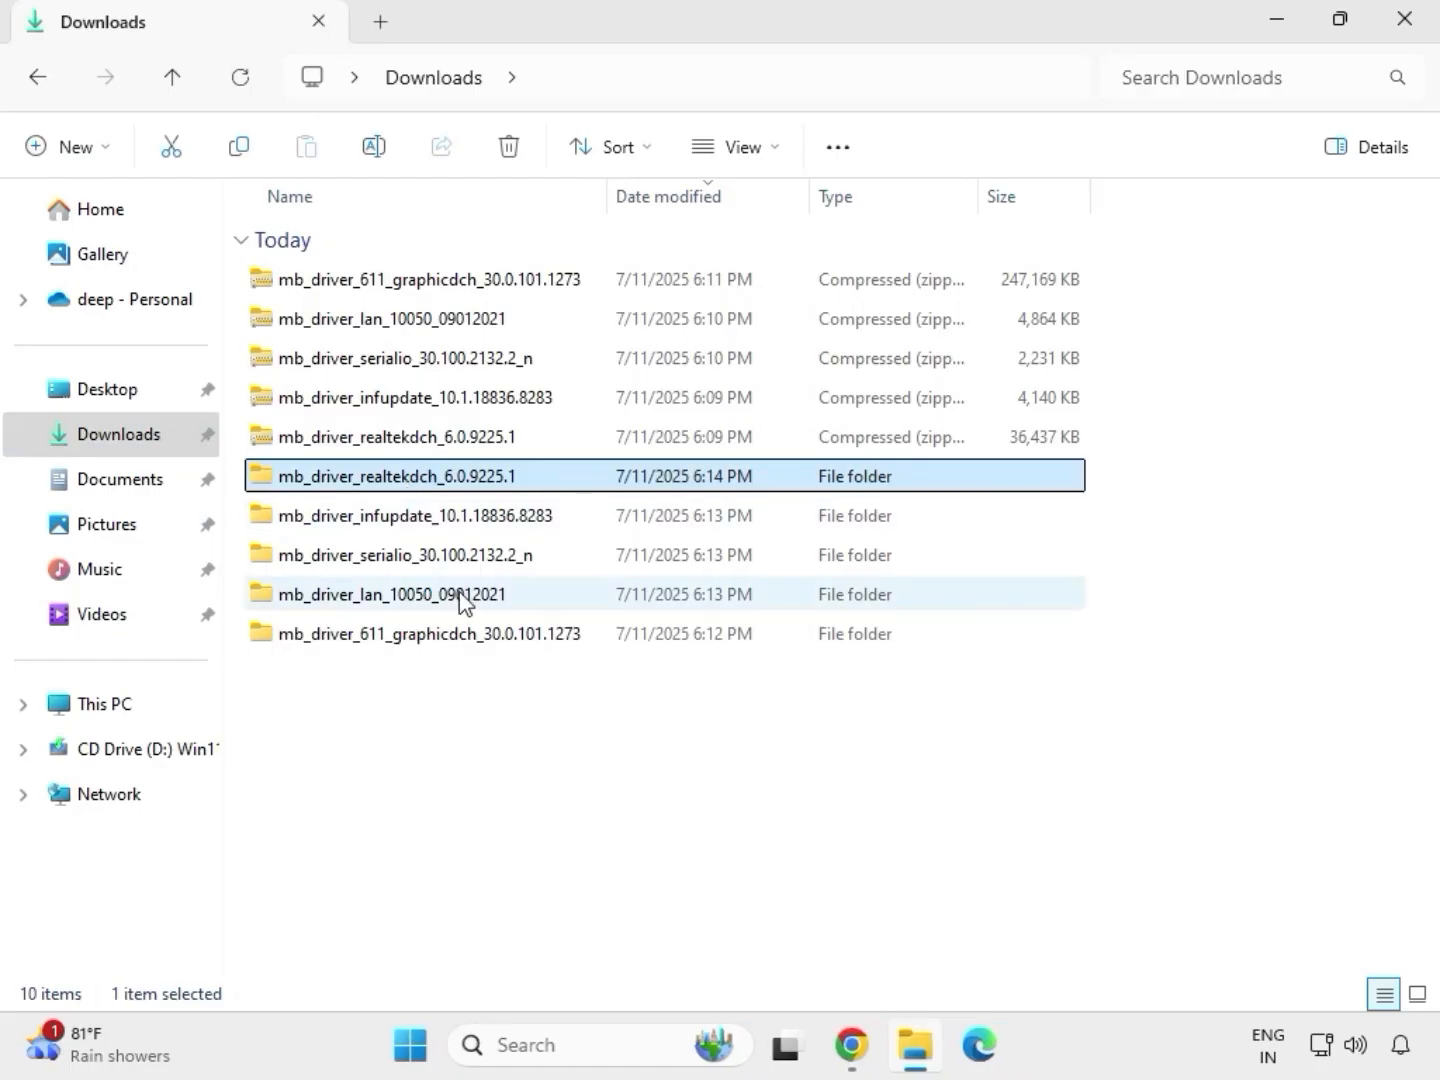
{"action": "left_click", "coordinate": [466, 636]}
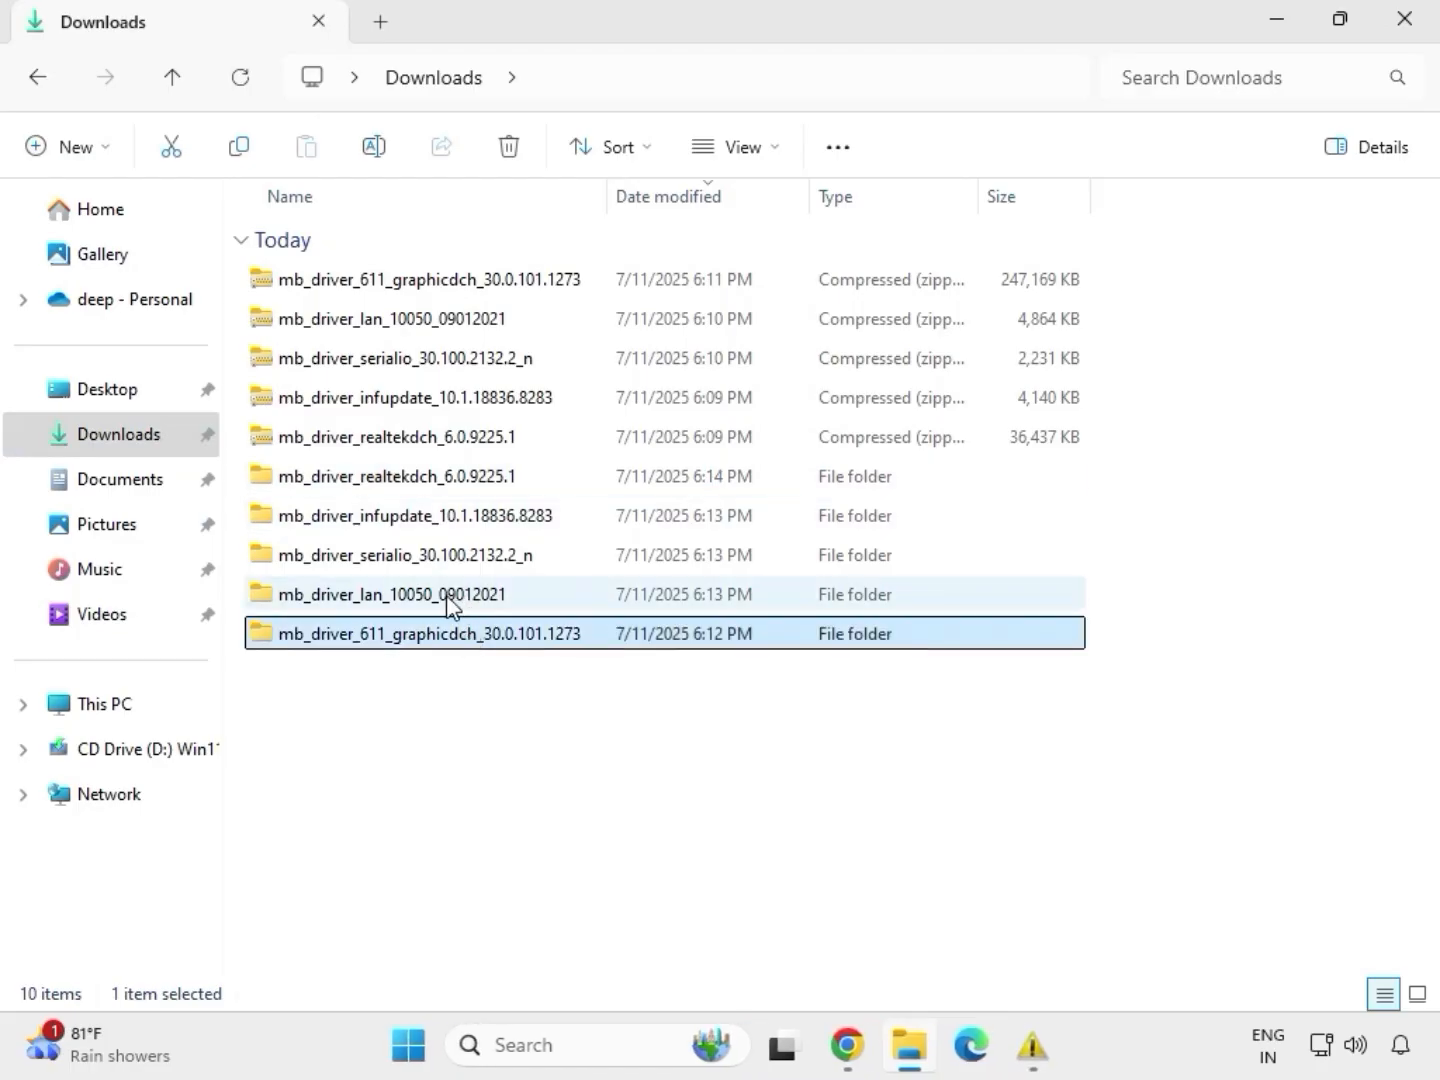
{"action": "left_click", "coordinate": [450, 599]}
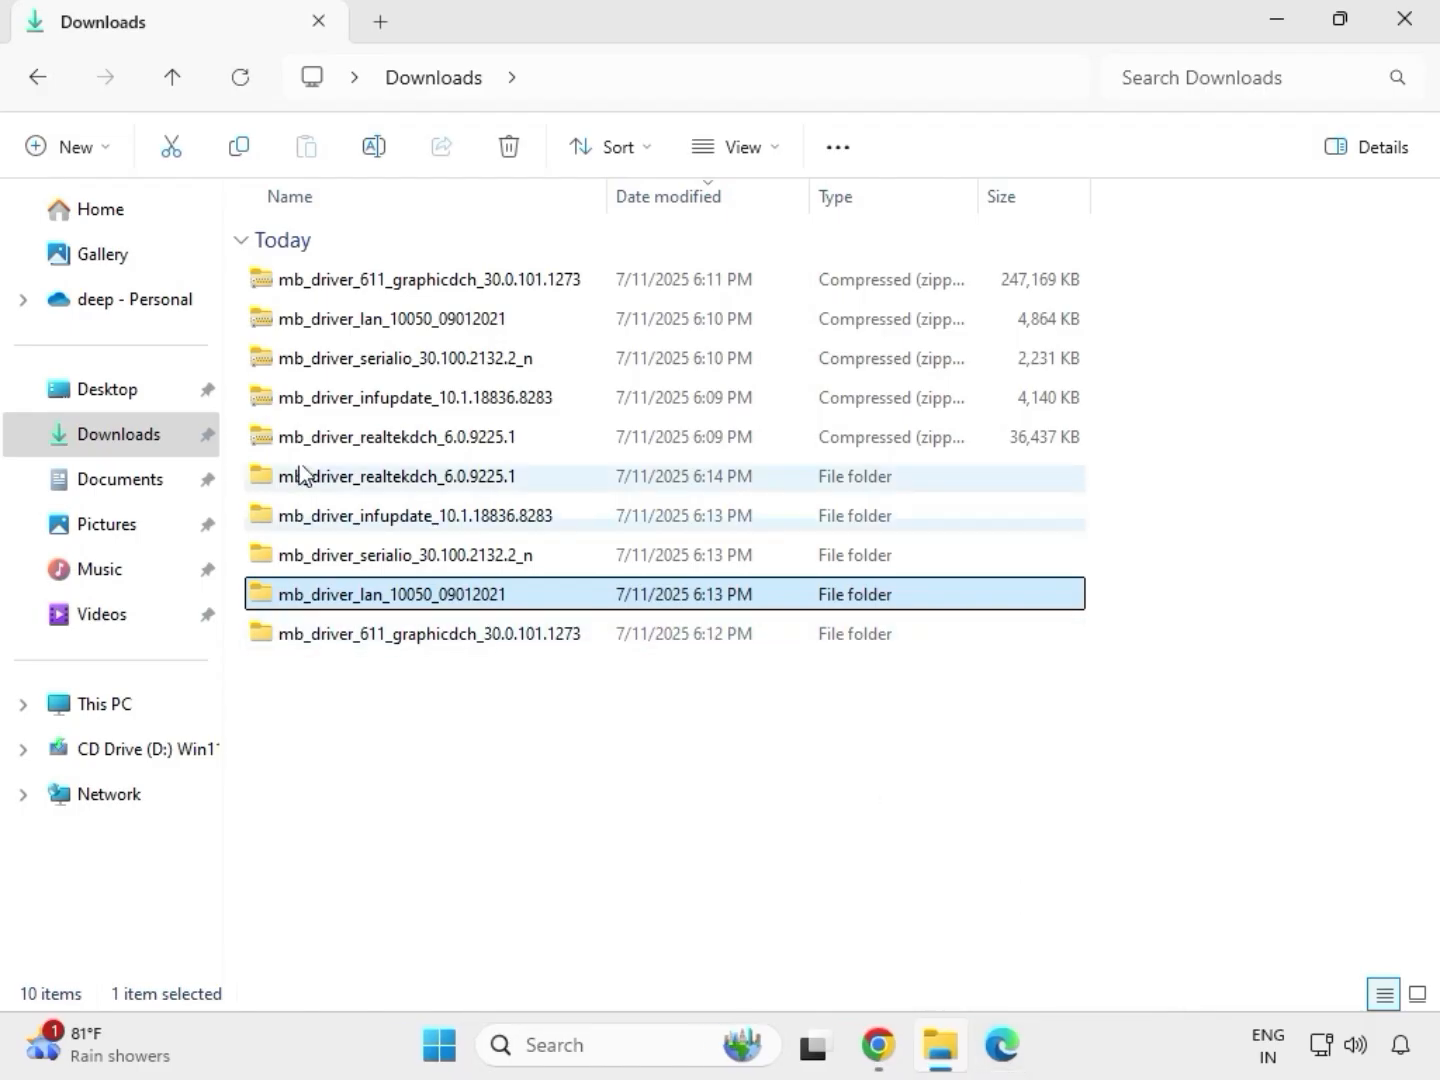
{"action": "double_click", "coordinate": [449, 603]}
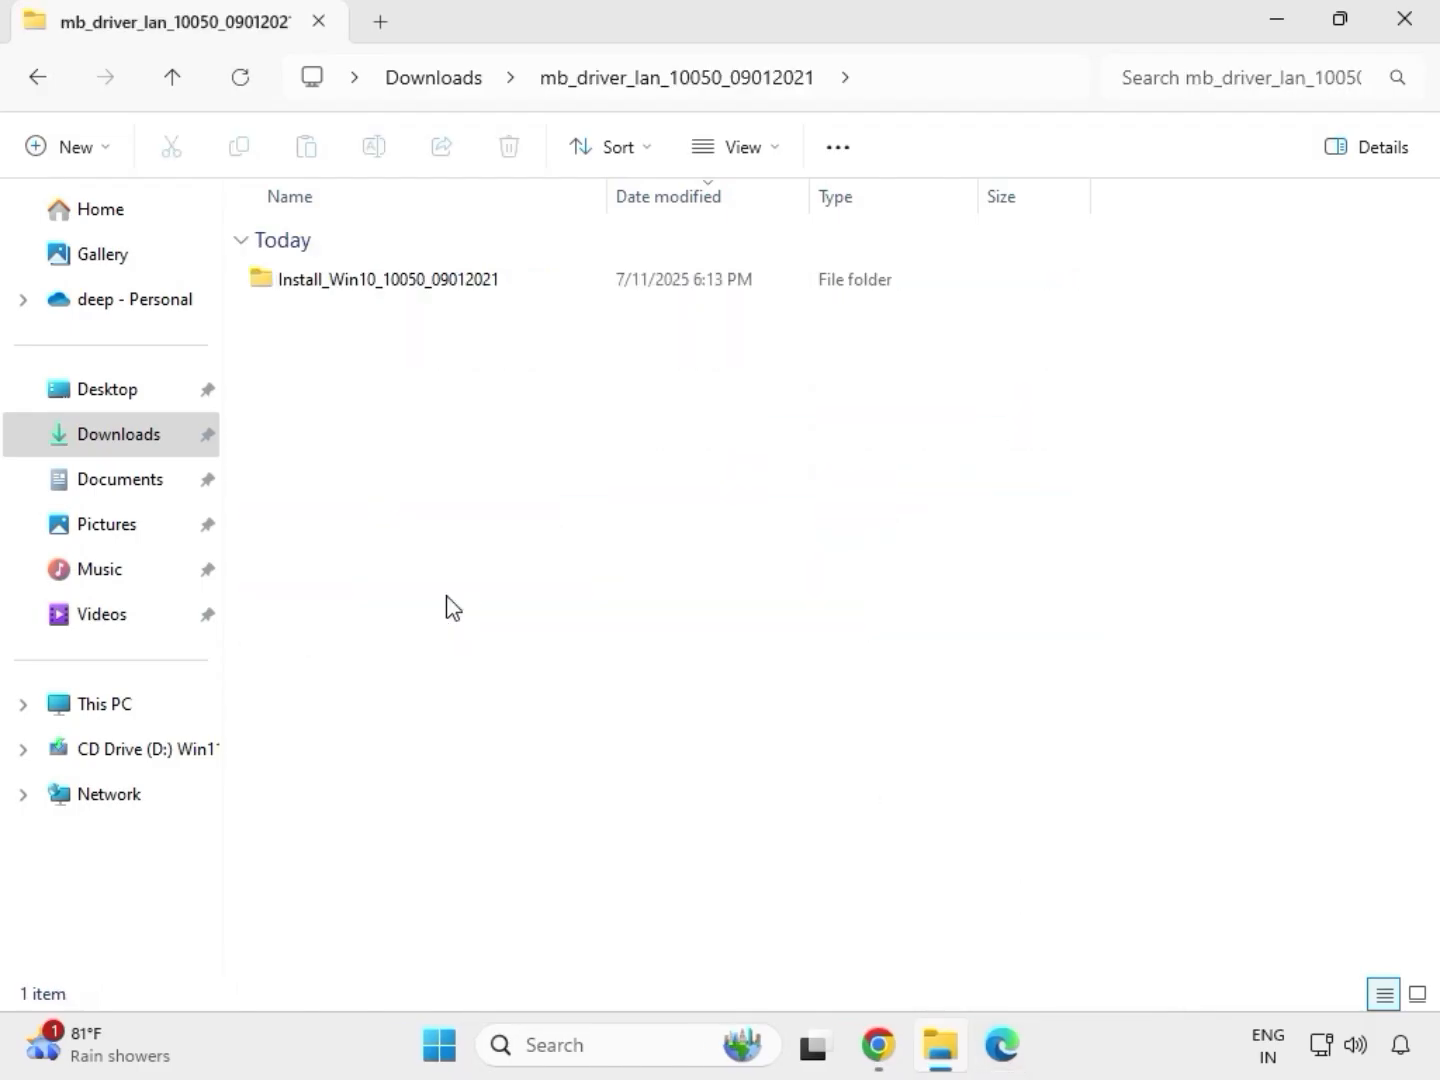
{"action": "double_click", "coordinate": [361, 284]}
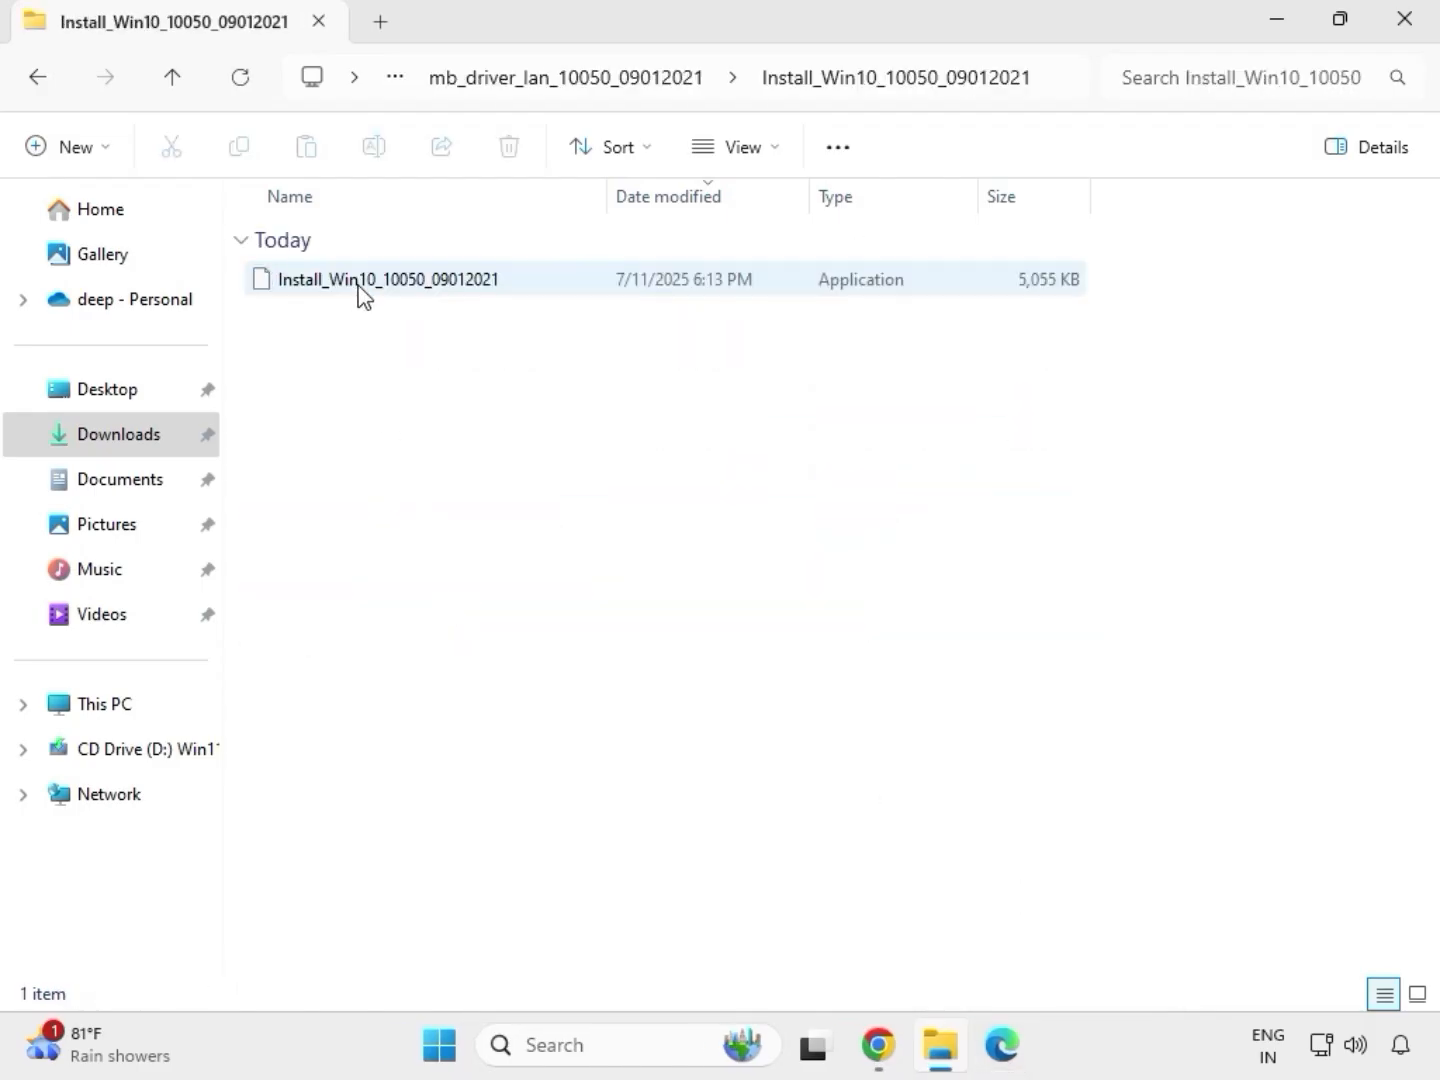
{"action": "double_click", "coordinate": [359, 284]}
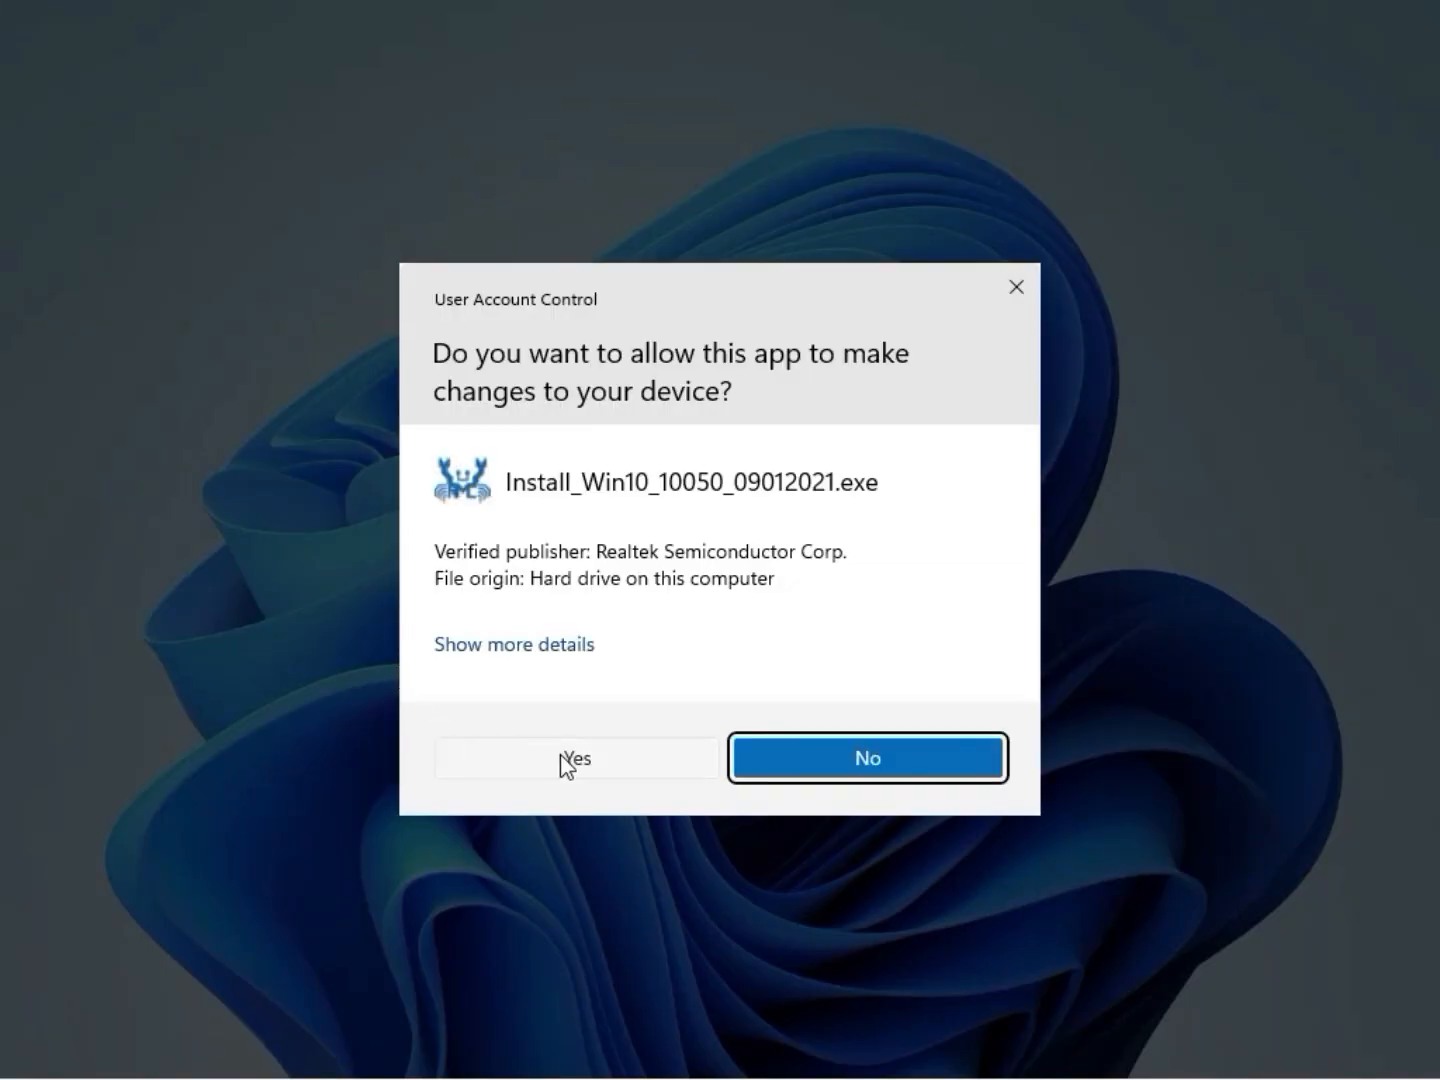
Step: Allow the Realtek Ethernet Controller Driver setup to run, dismiss its warning, and finish the wizard
{"action": "left_click", "coordinate": [565, 759]}
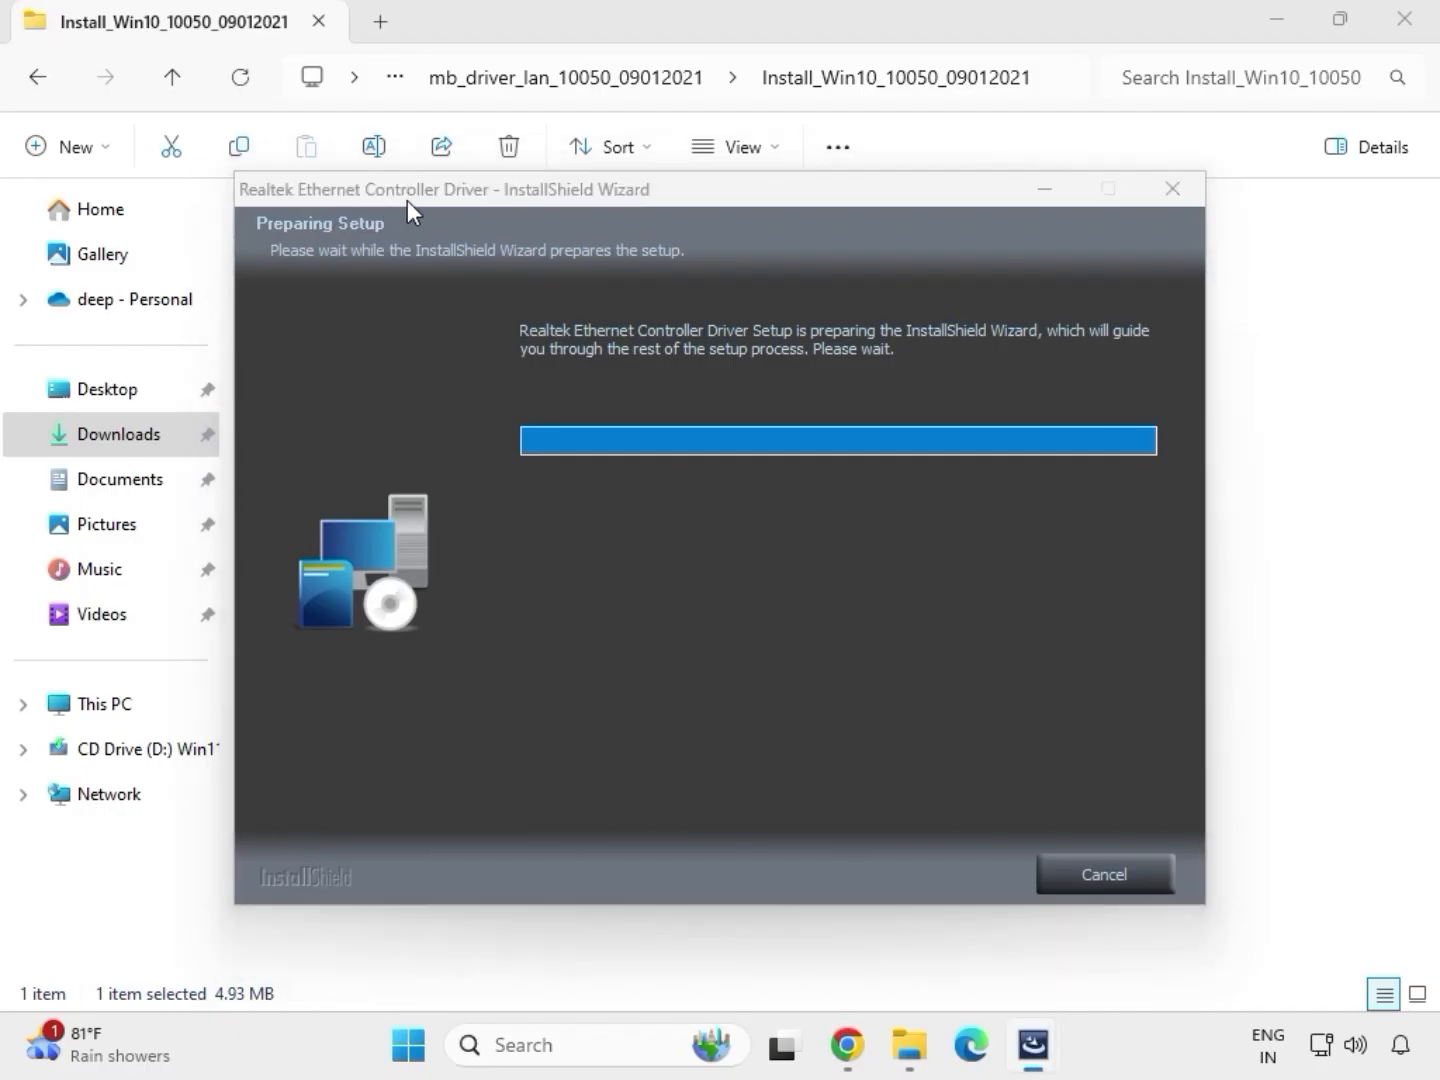
{"action": "left_click", "coordinate": [919, 876]}
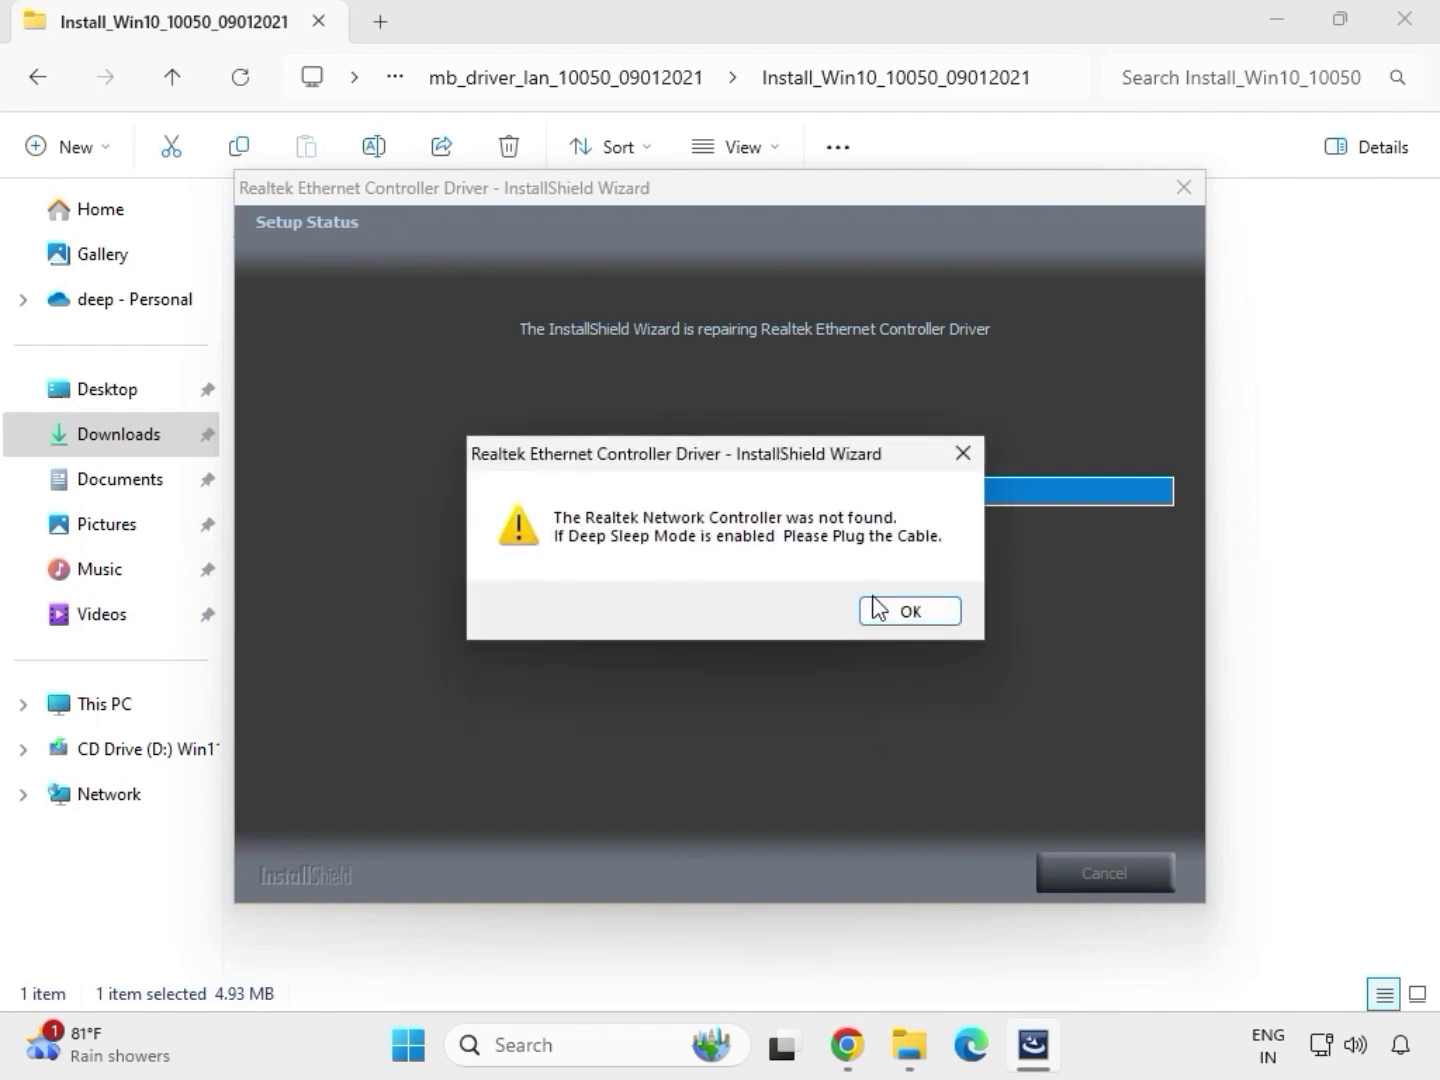
{"action": "left_click", "coordinate": [878, 598]}
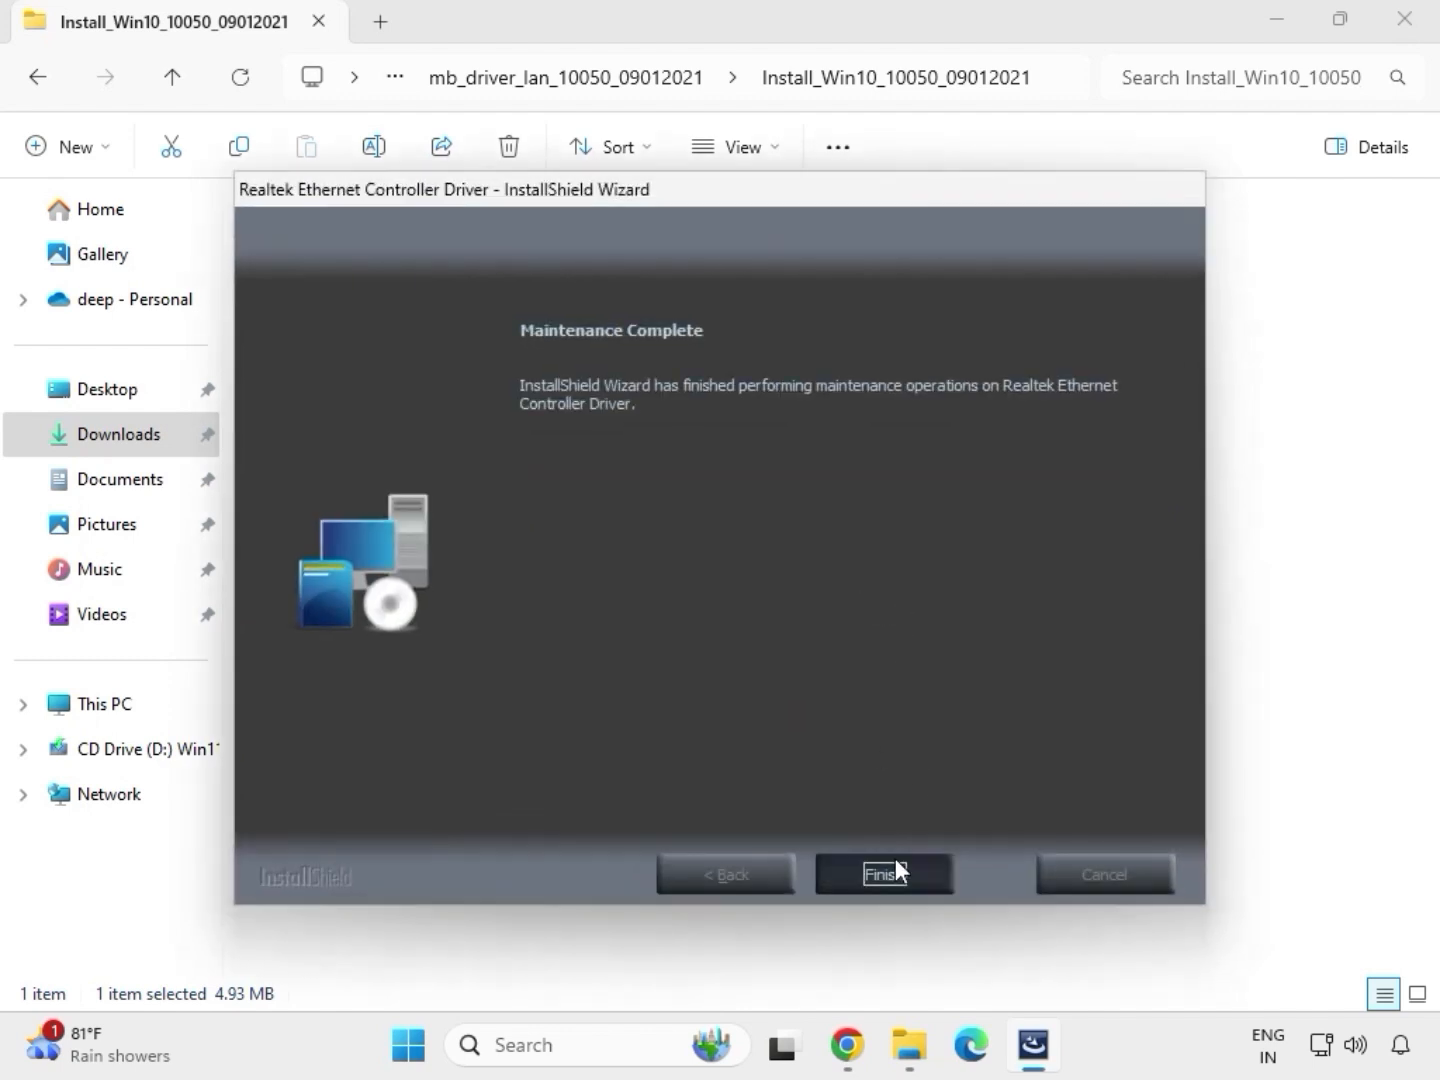
{"action": "left_click", "coordinate": [896, 858]}
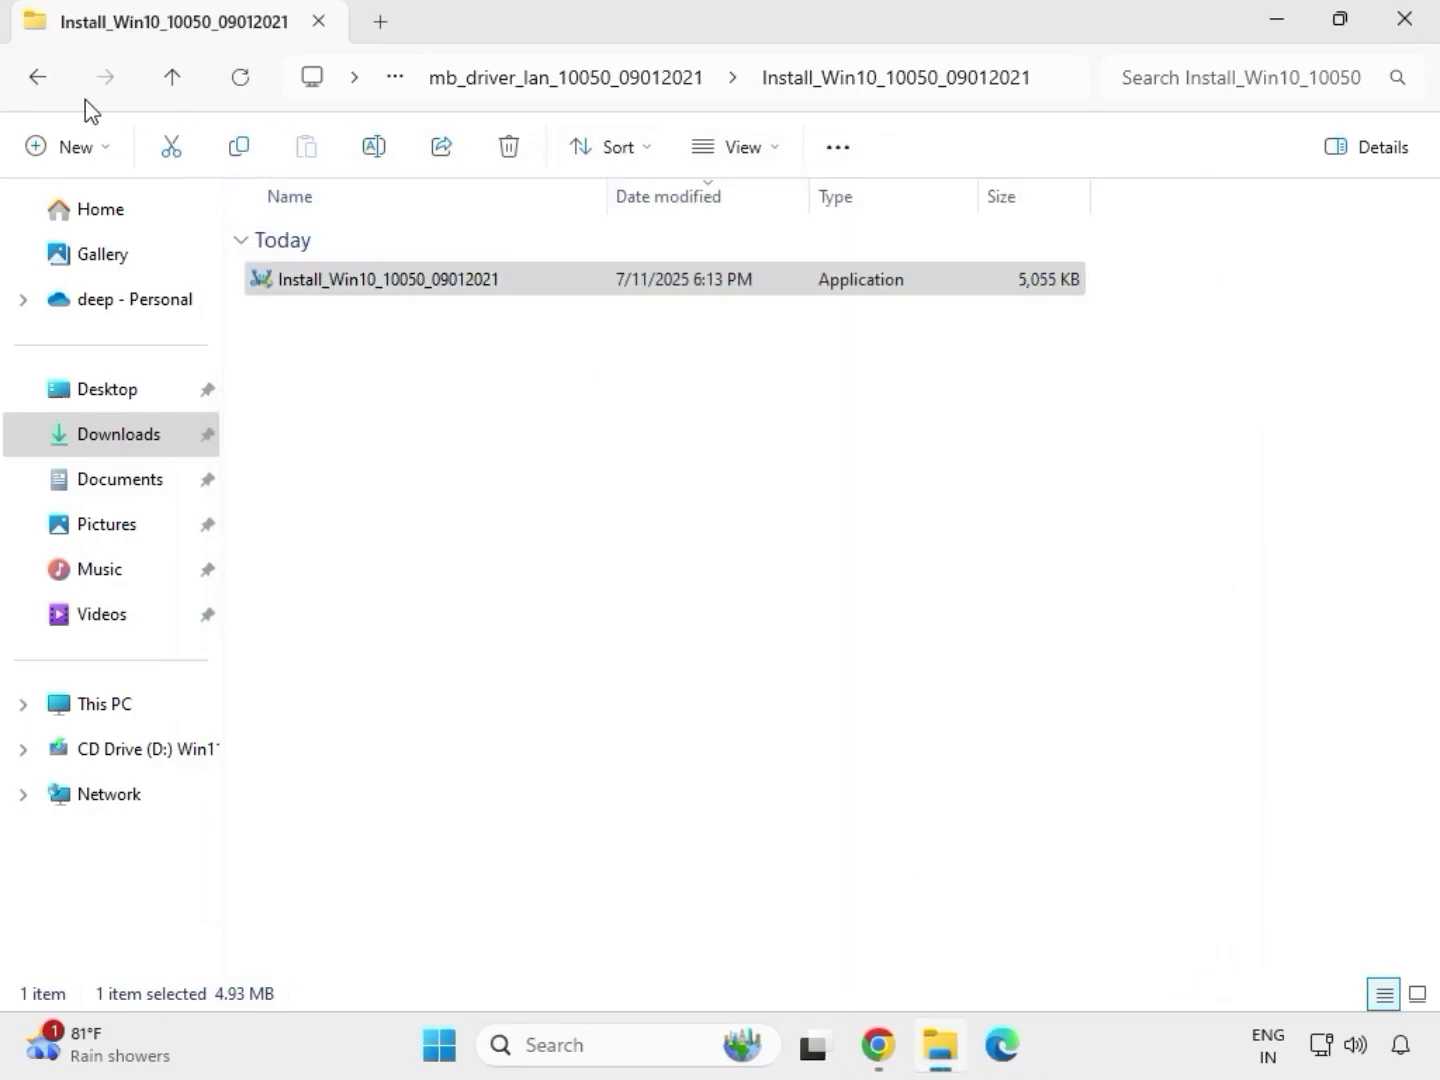
Step: Go back to Downloads and open the SerialIO_30.100.2132.2_PV_CNL_21H2 folder inside the serialio driver folder
{"action": "left_click", "coordinate": [45, 85]}
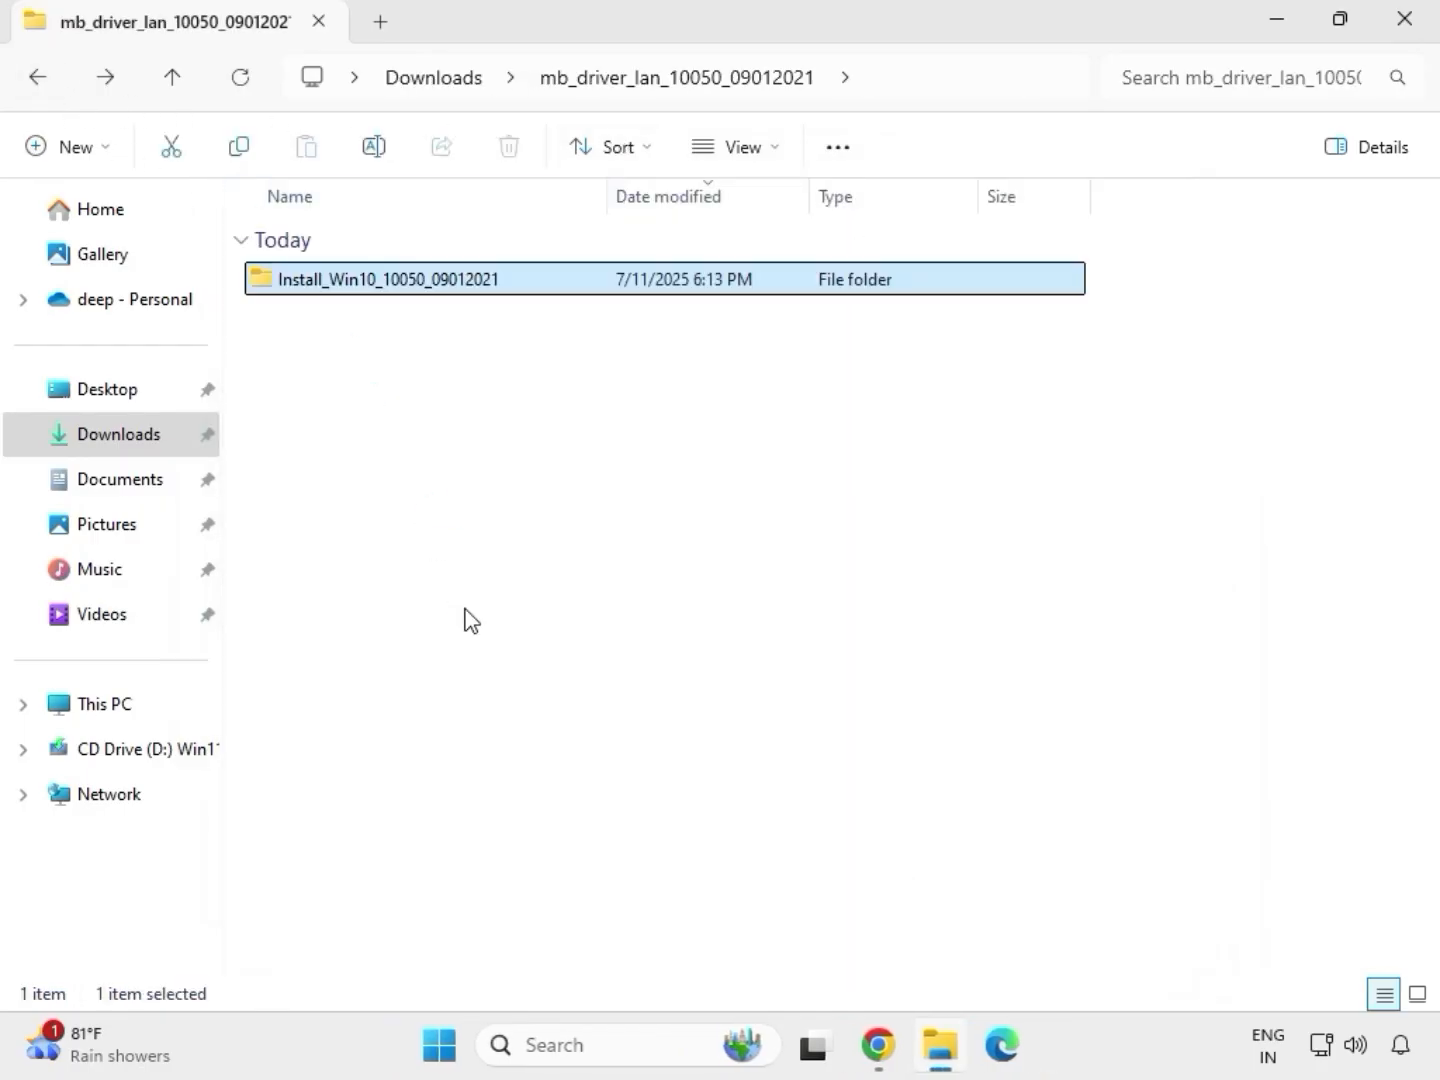
{"action": "left_click", "coordinate": [37, 77]}
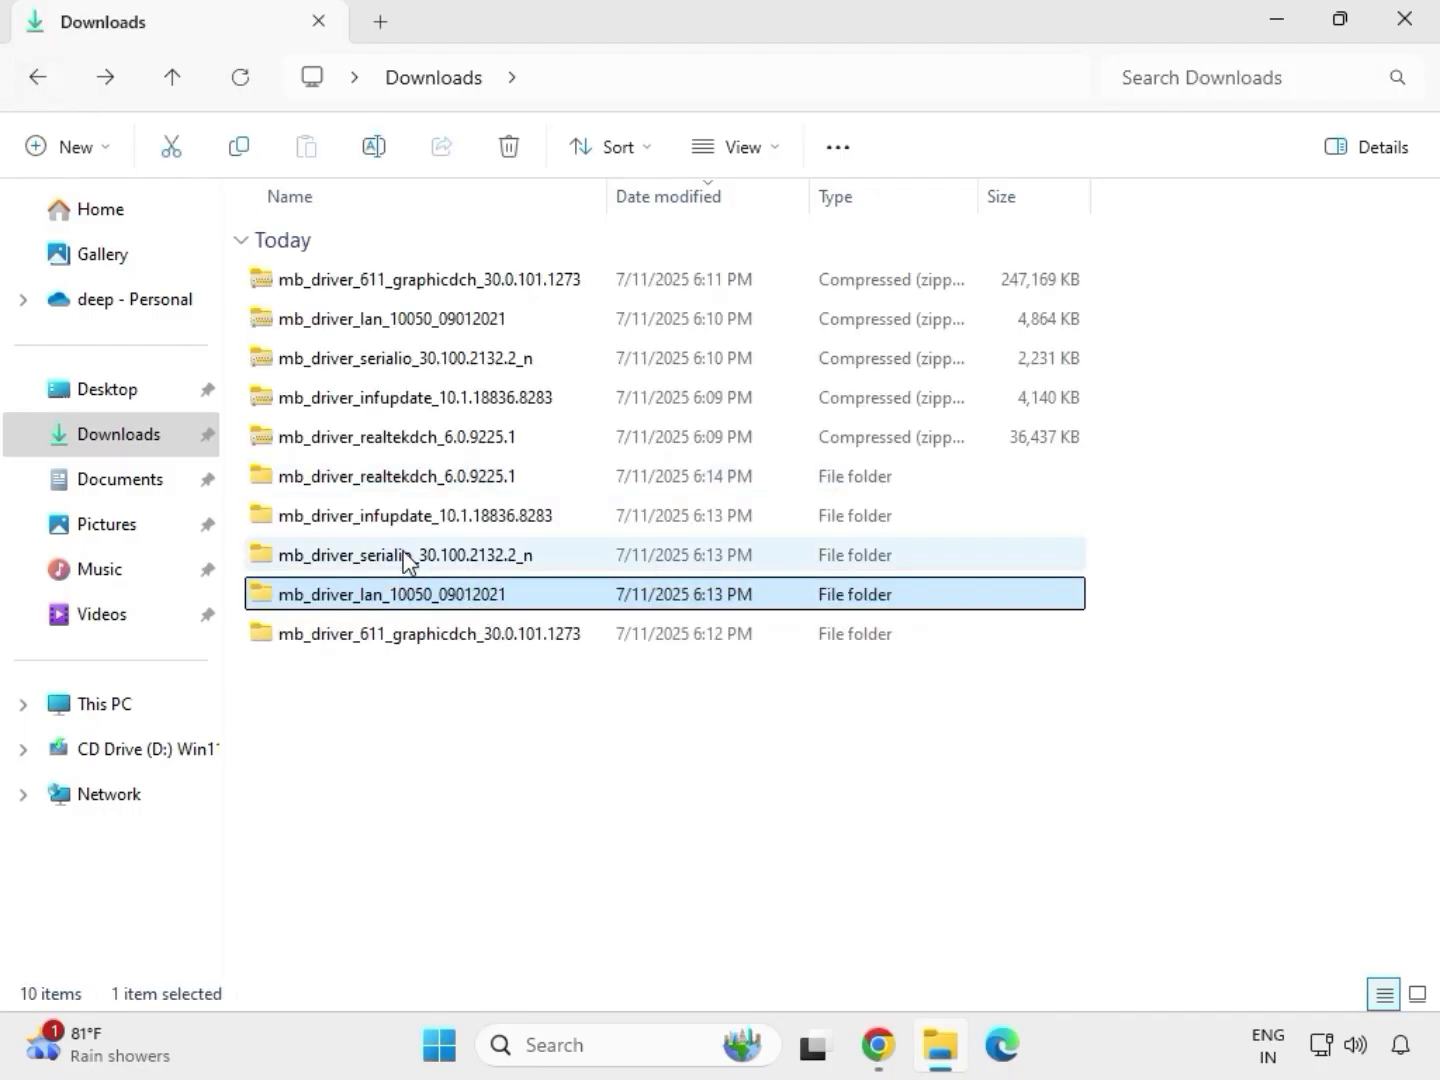
{"action": "double_click", "coordinate": [405, 557]}
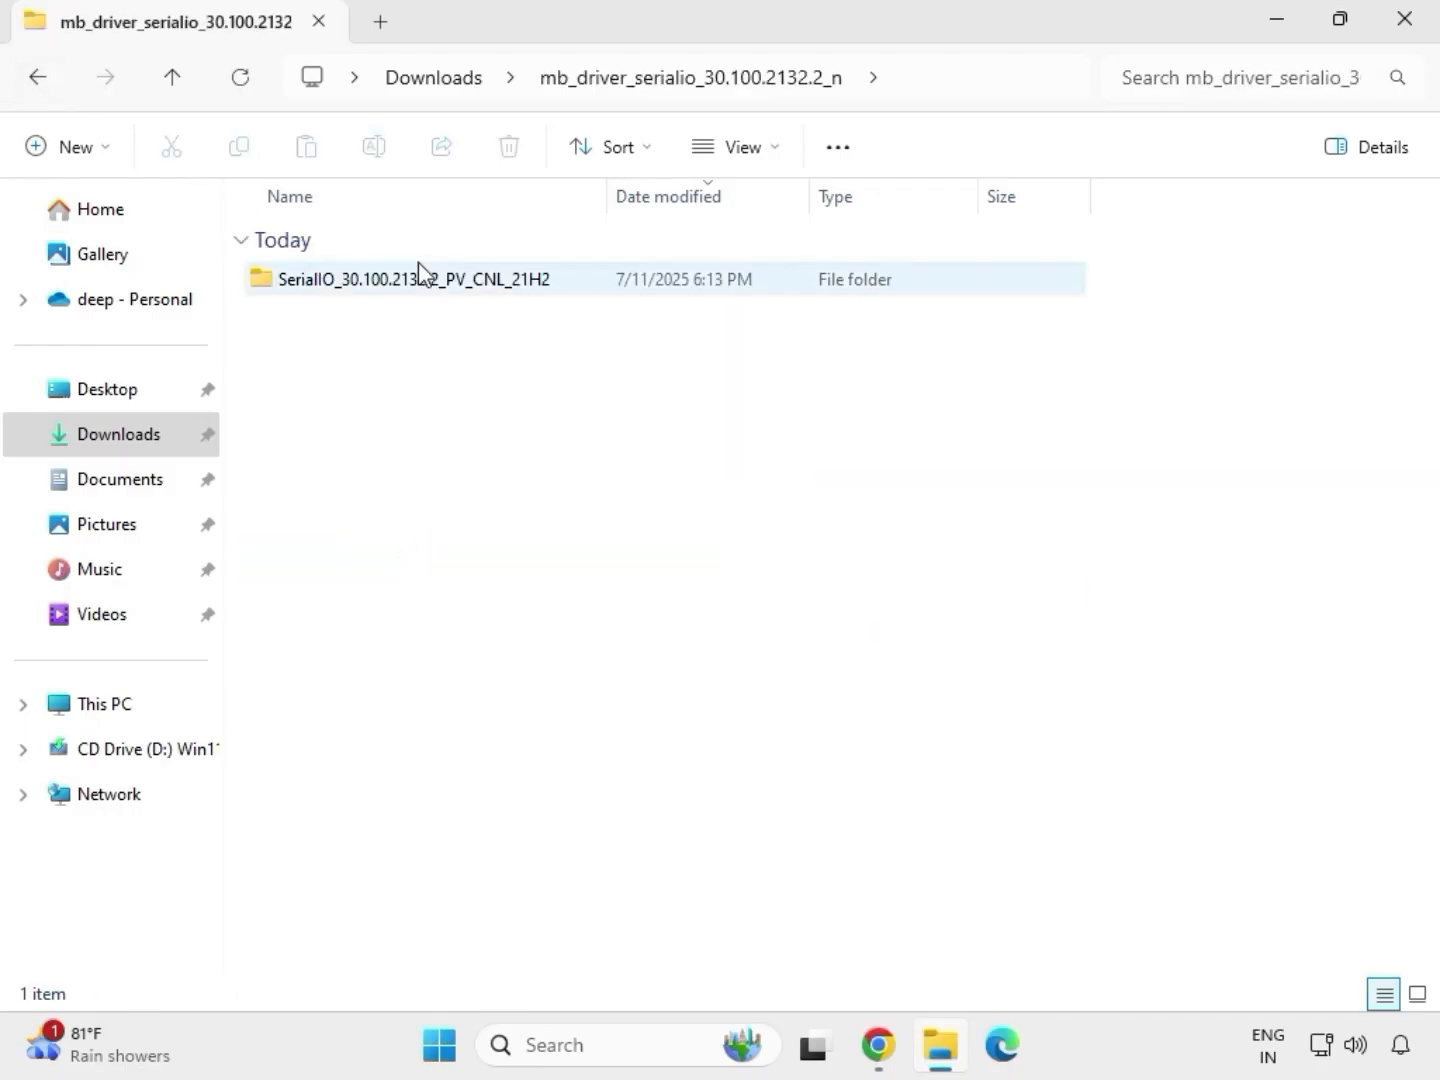
{"action": "double_click", "coordinate": [428, 282]}
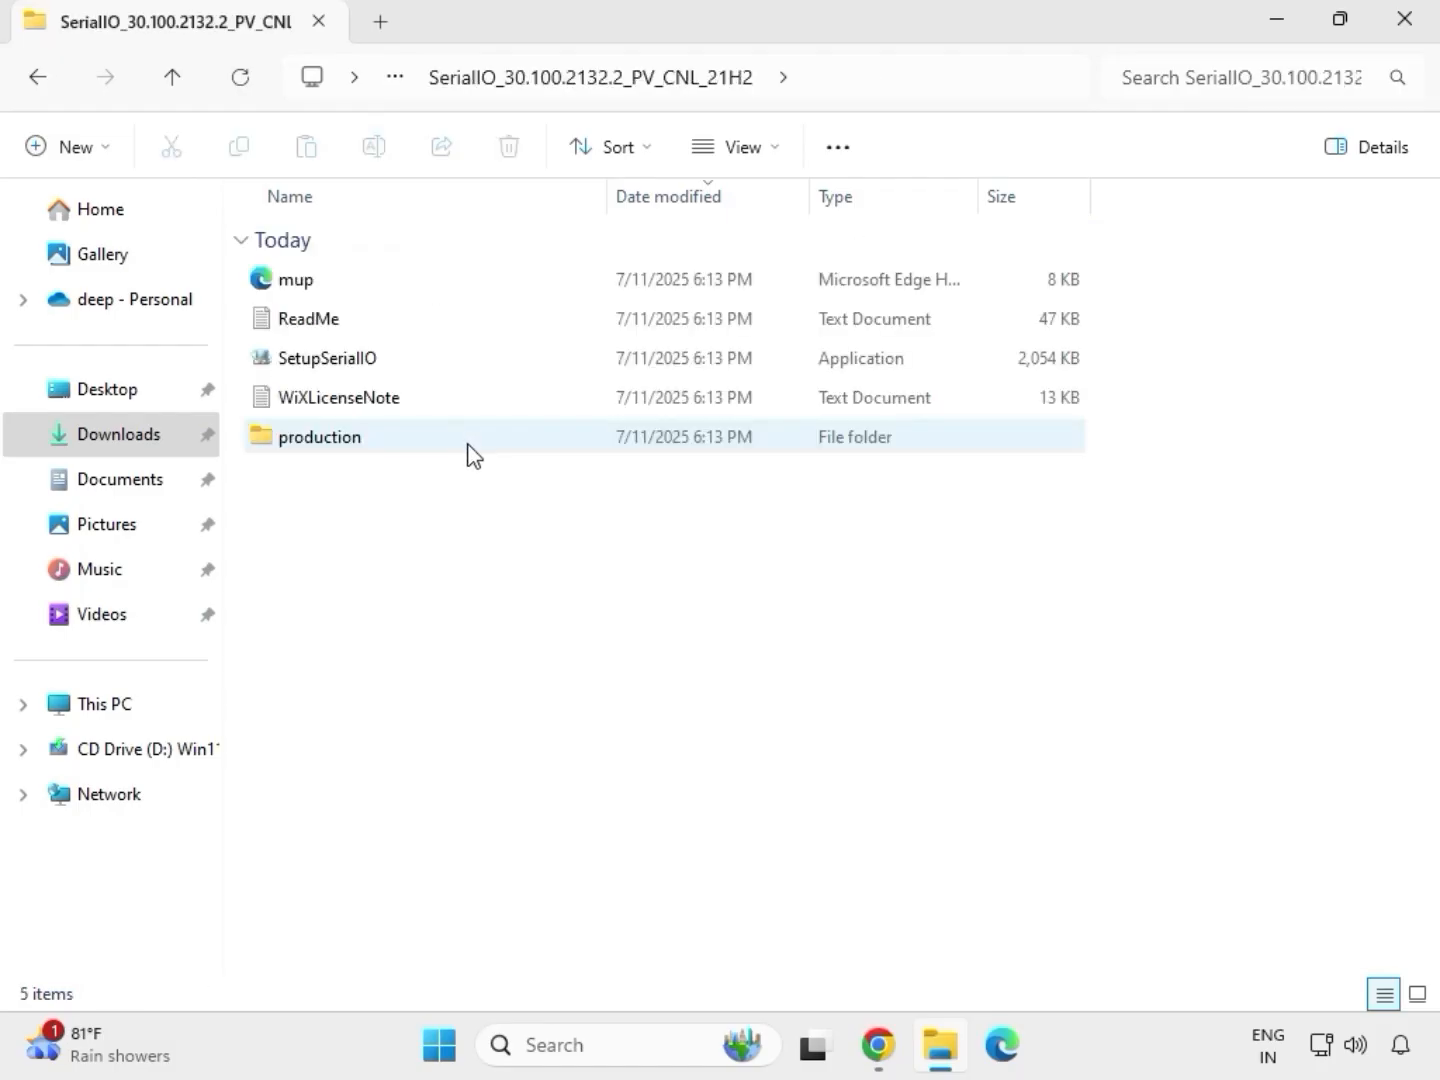
Step: Try to run SetupSerialIO as administrator, allowing it, and close the Intel Serial IO setup
{"action": "left_click", "coordinate": [364, 367]}
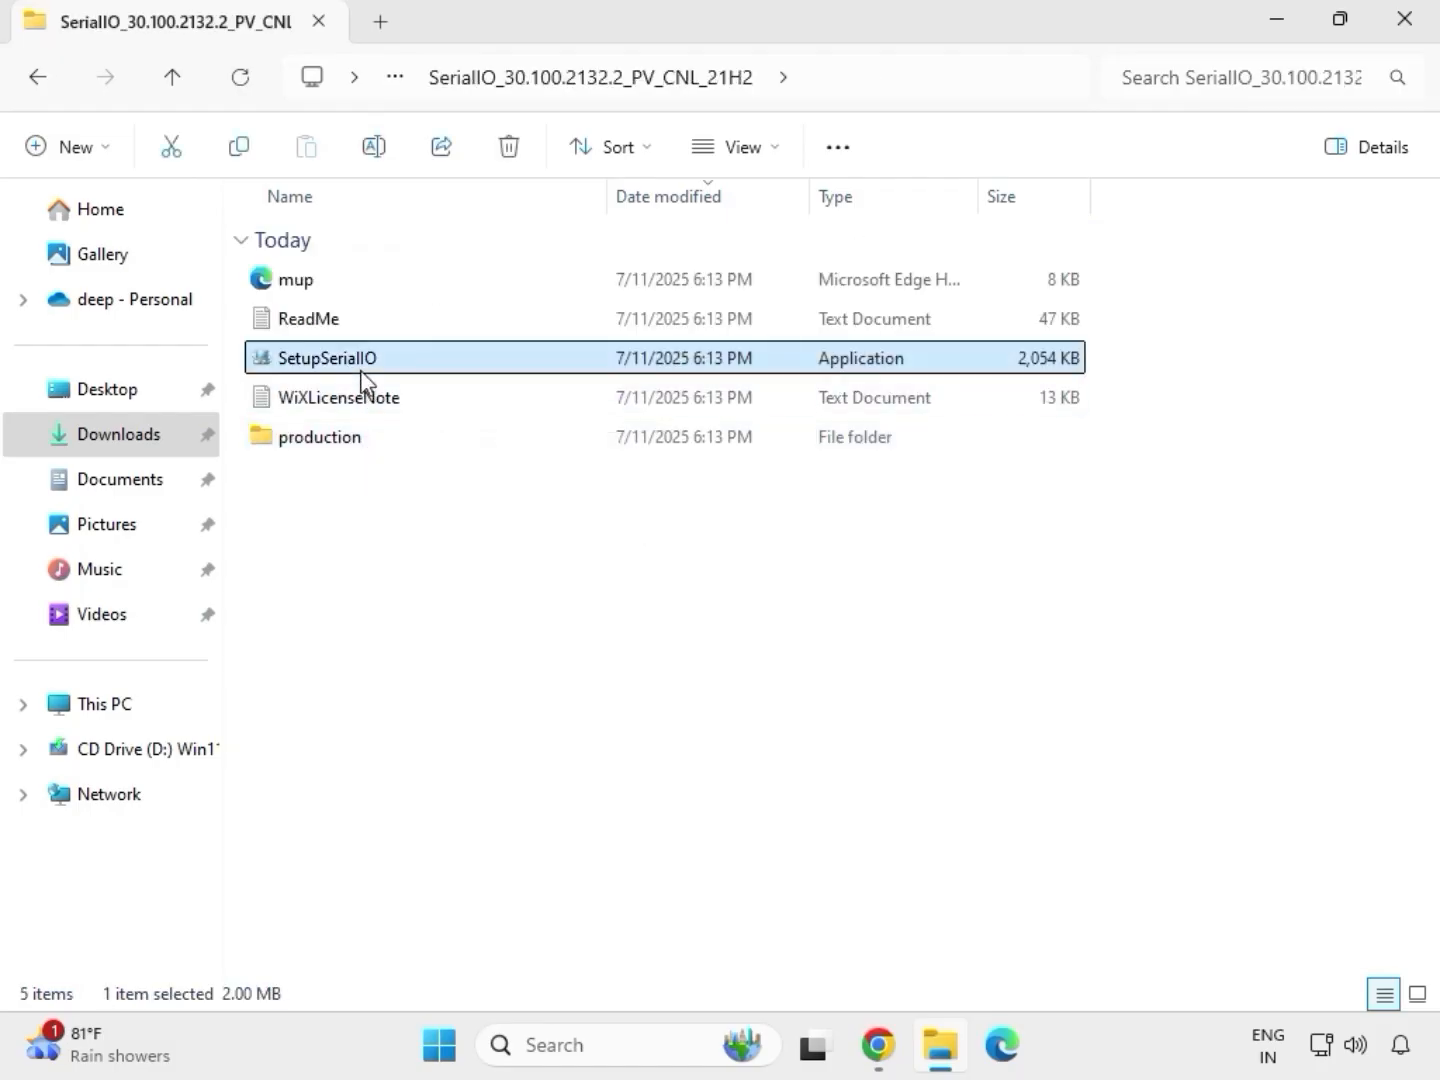
{"action": "right_click", "coordinate": [362, 364]}
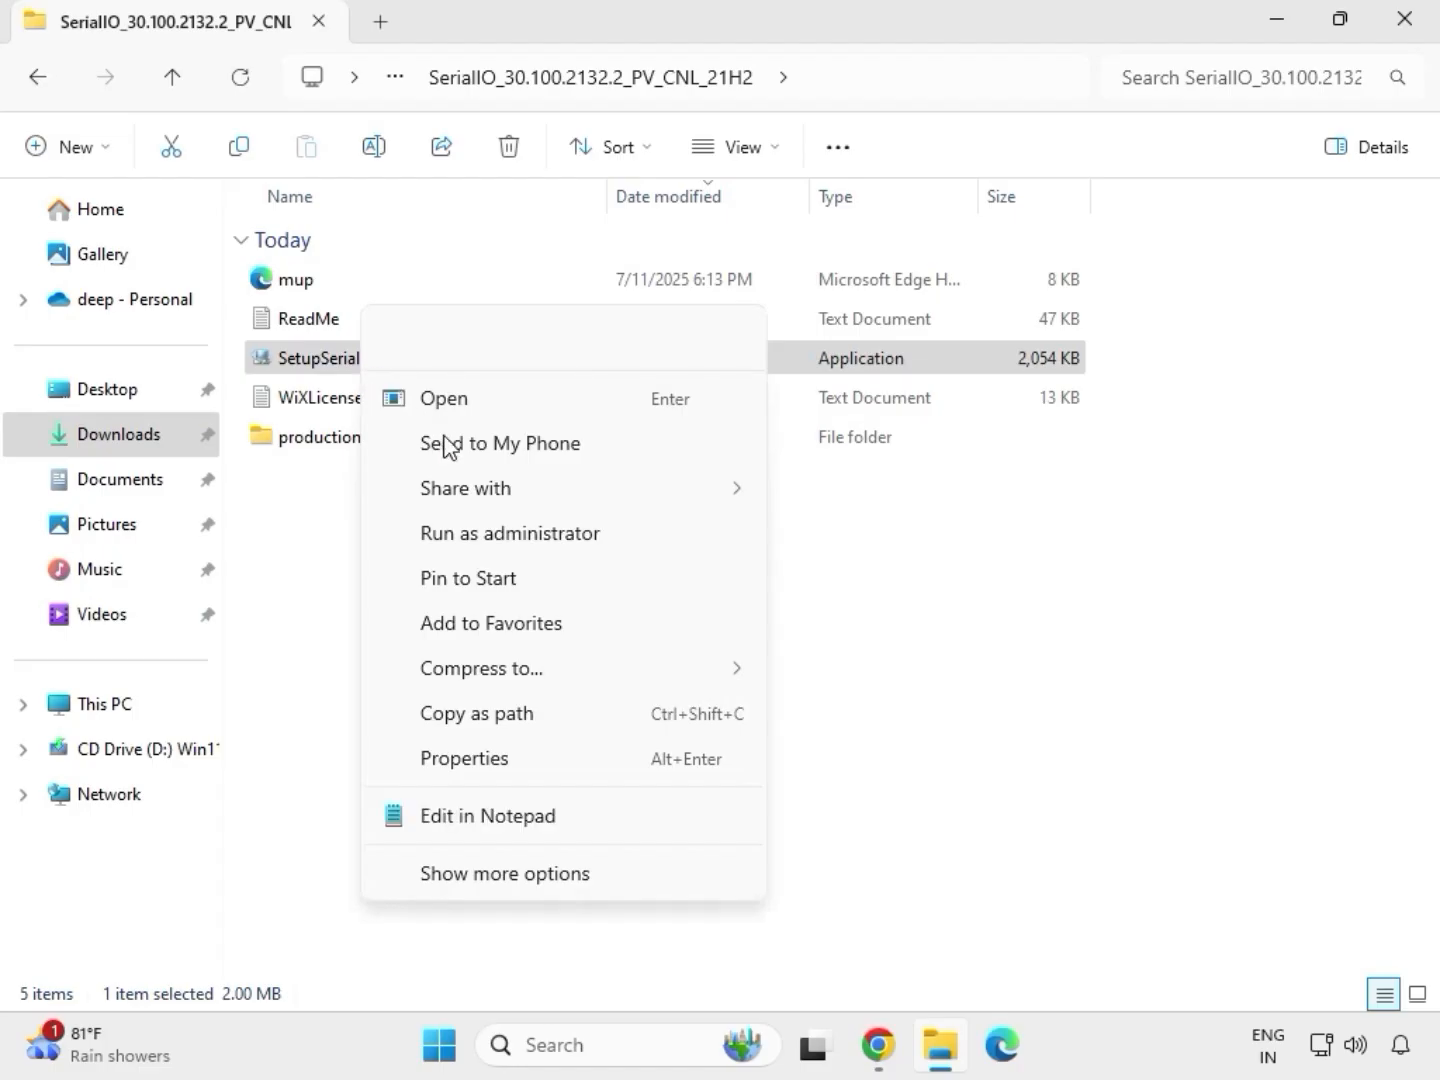
{"action": "left_click", "coordinate": [499, 540]}
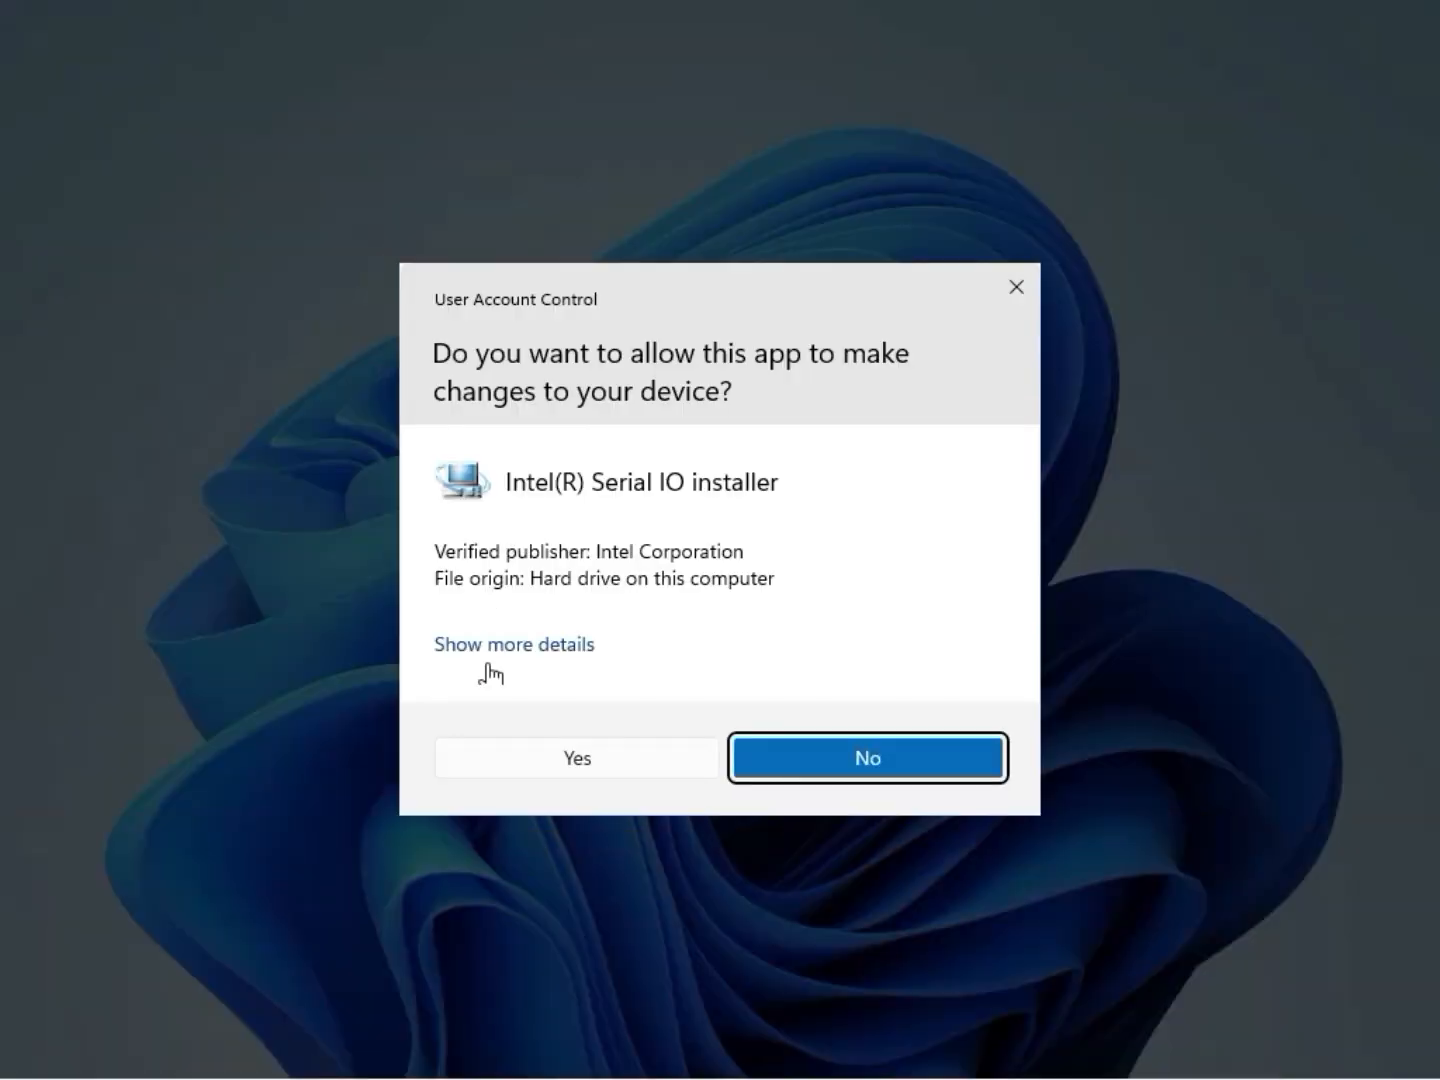
{"action": "left_click", "coordinate": [567, 761]}
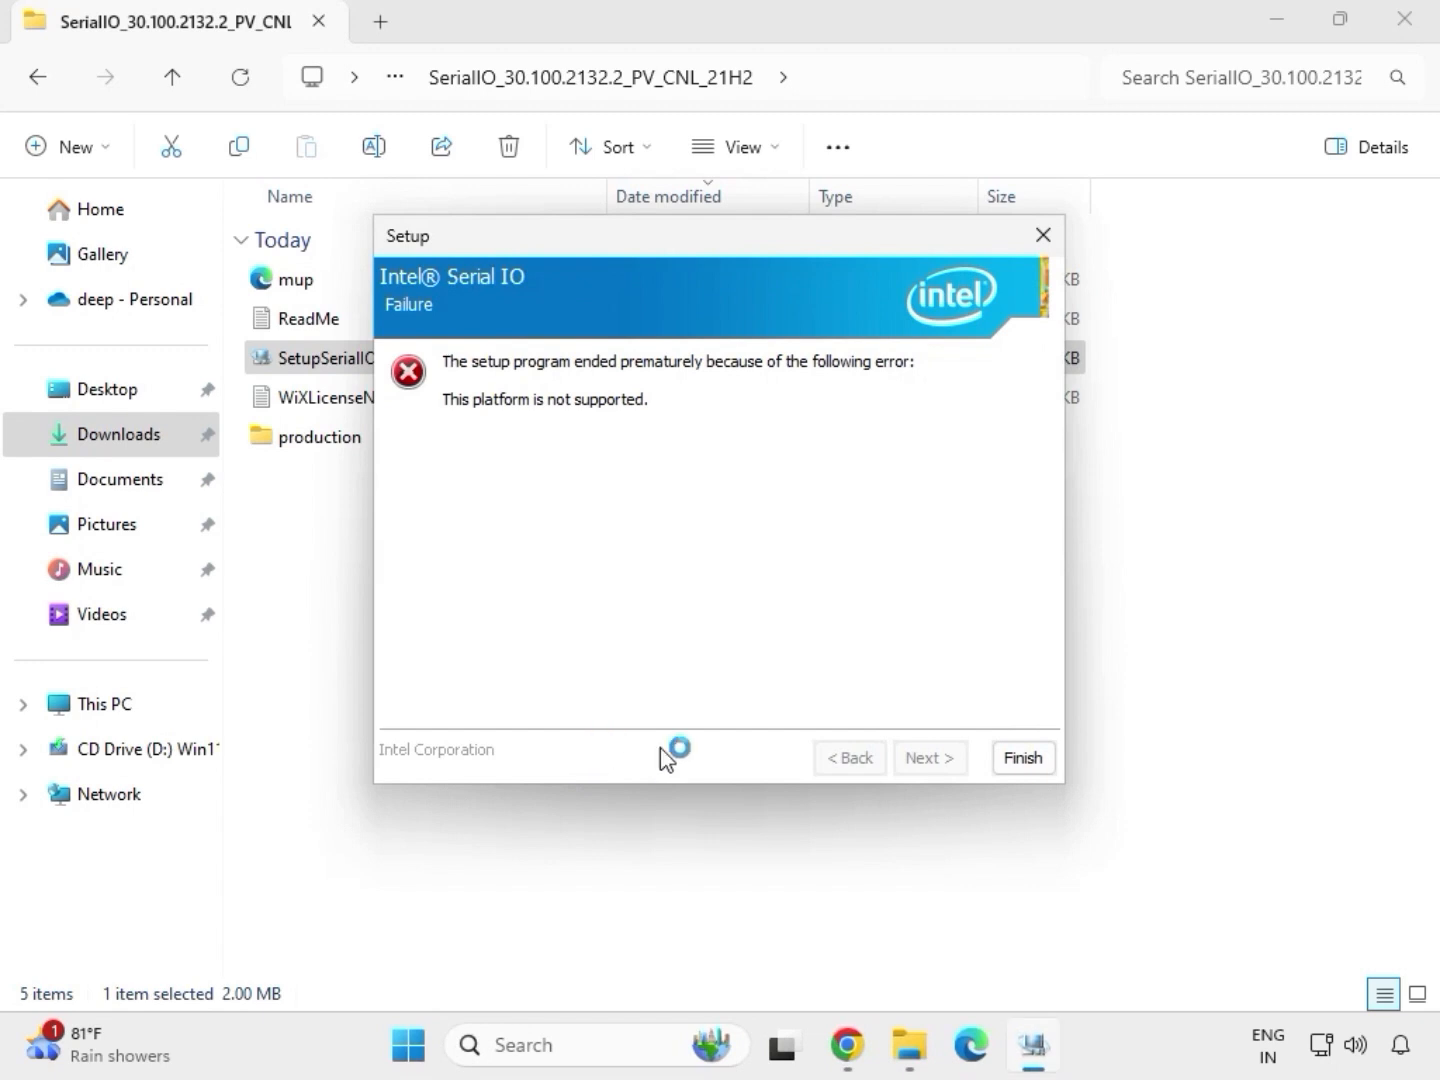
{"action": "left_click", "coordinate": [1022, 759]}
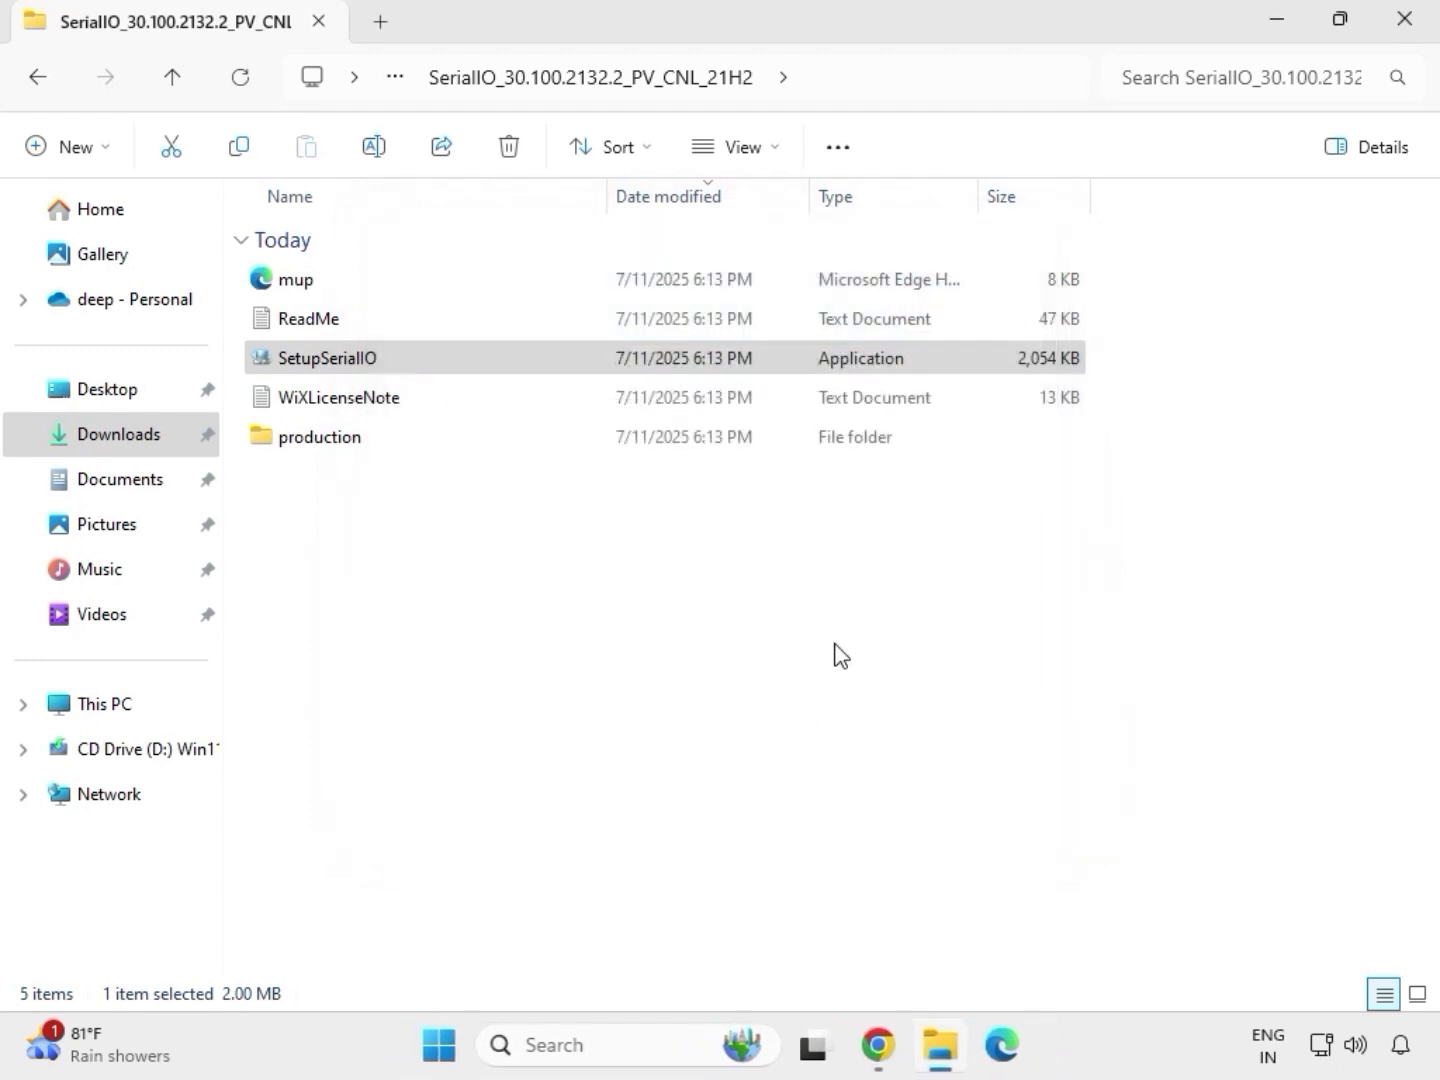
Step: Return to Downloads and open the Chipset-10.1.18836.8283-Public-MUP folder inside the infupdate driver folder
{"action": "left_click", "coordinate": [40, 80]}
{"action": "left_click", "coordinate": [41, 80]}
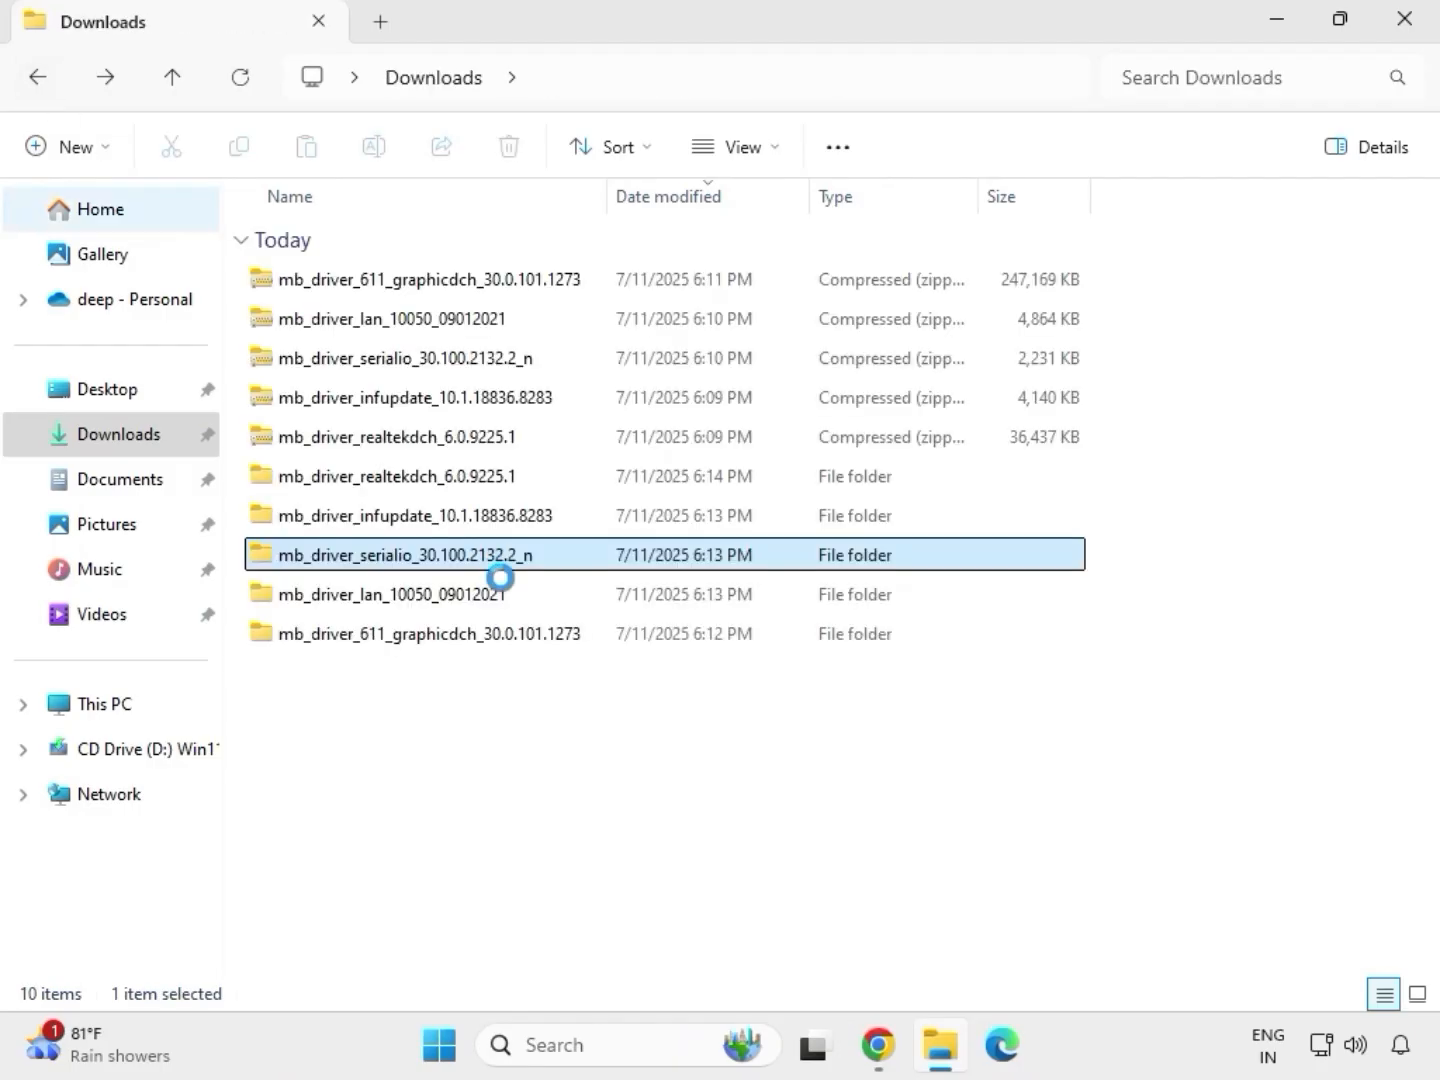
{"action": "left_click", "coordinate": [376, 522]}
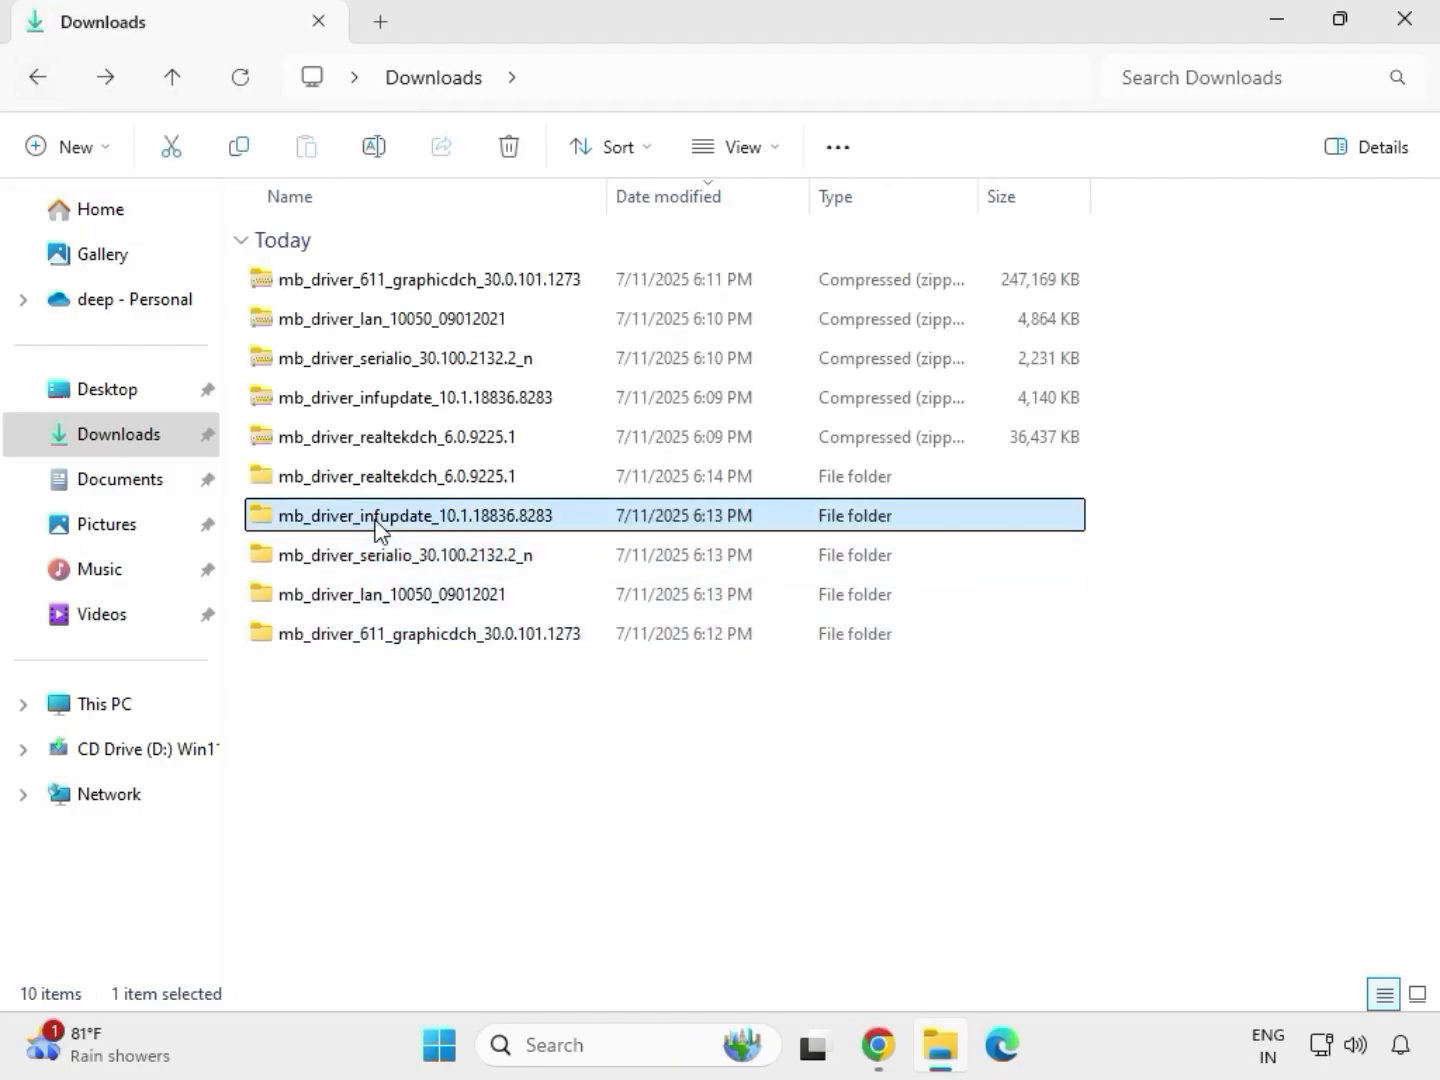
{"action": "double_click", "coordinate": [376, 522]}
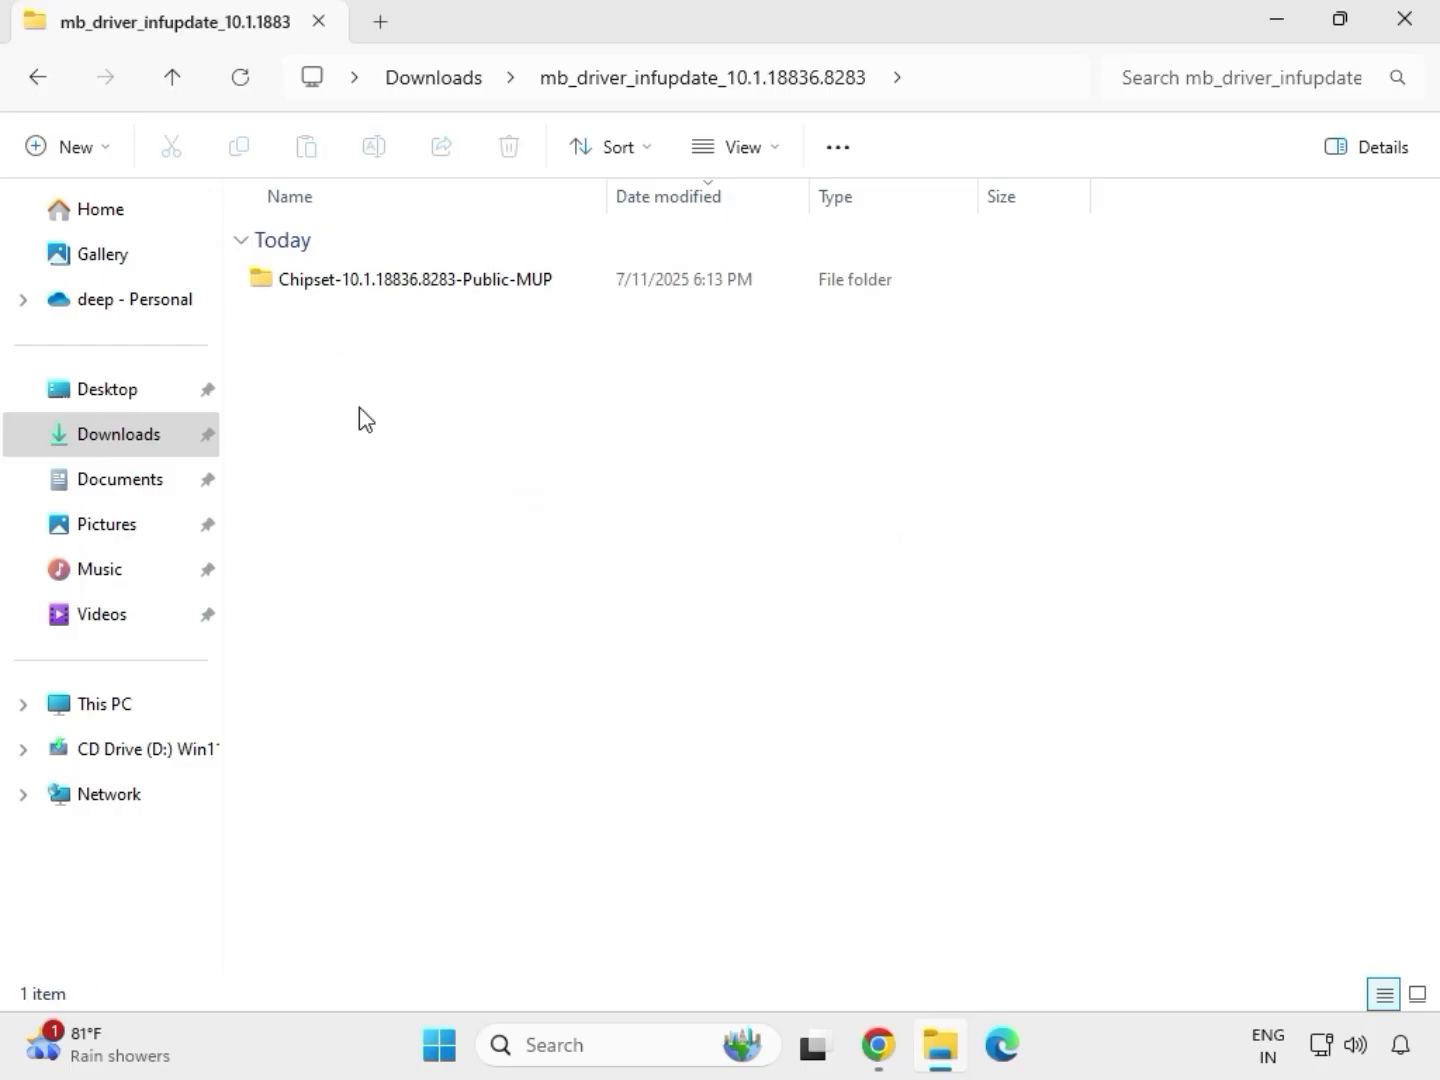
{"action": "double_click", "coordinate": [380, 281]}
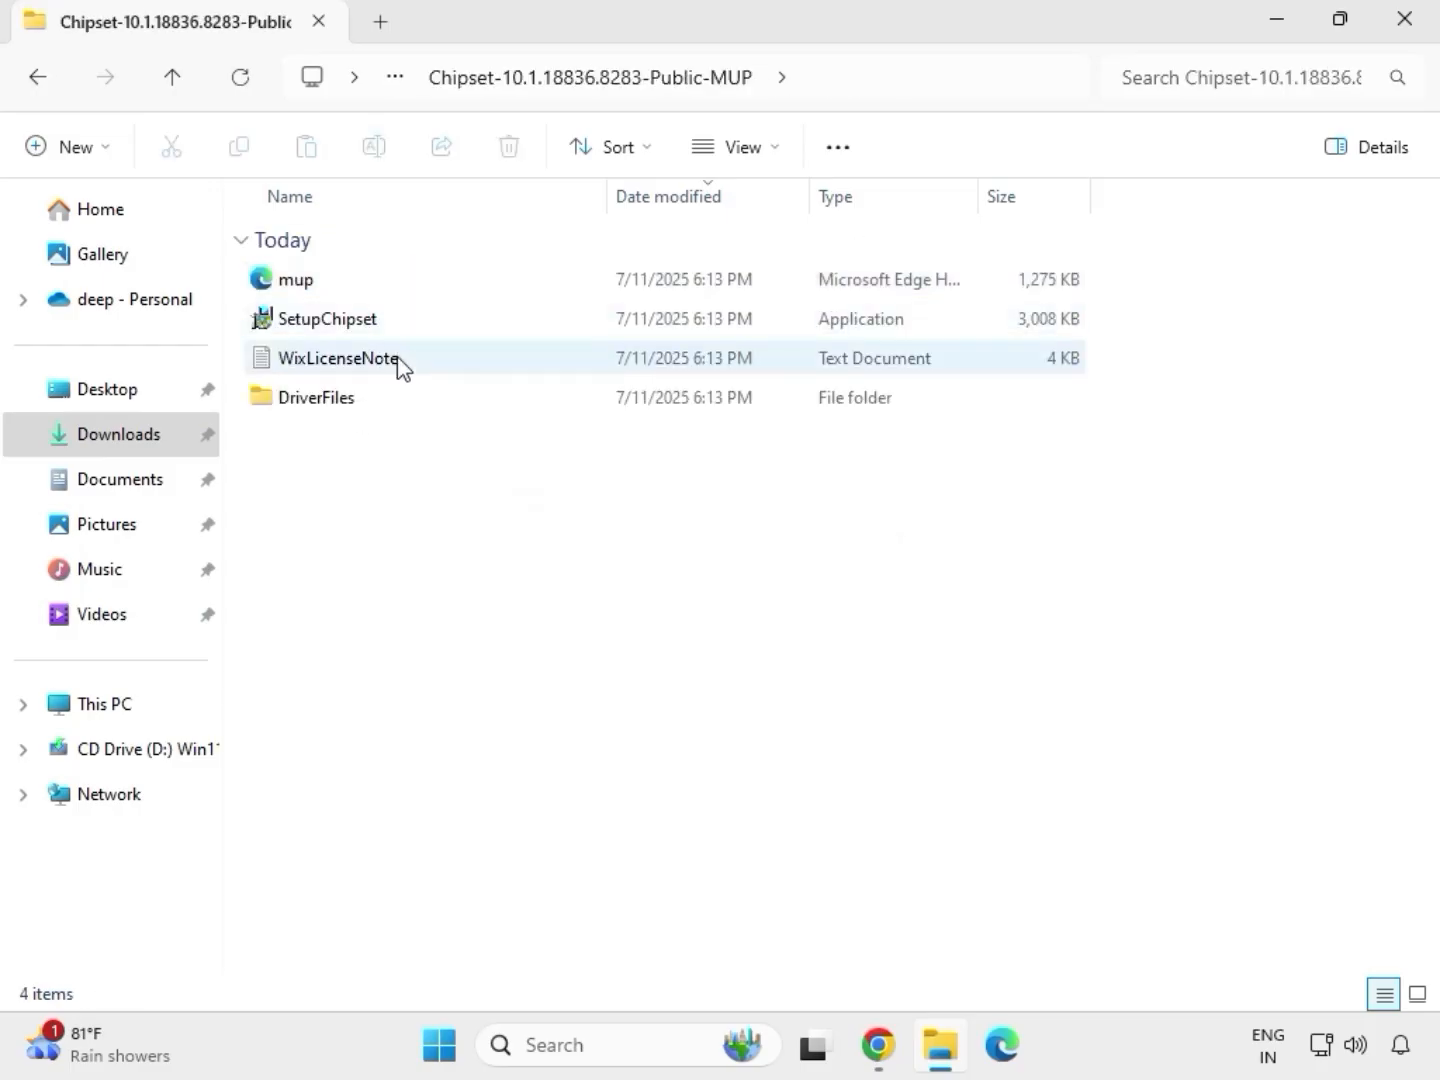
Step: Run SetupChipset as administrator and allow it to make changes to the device
{"action": "left_click", "coordinate": [385, 321]}
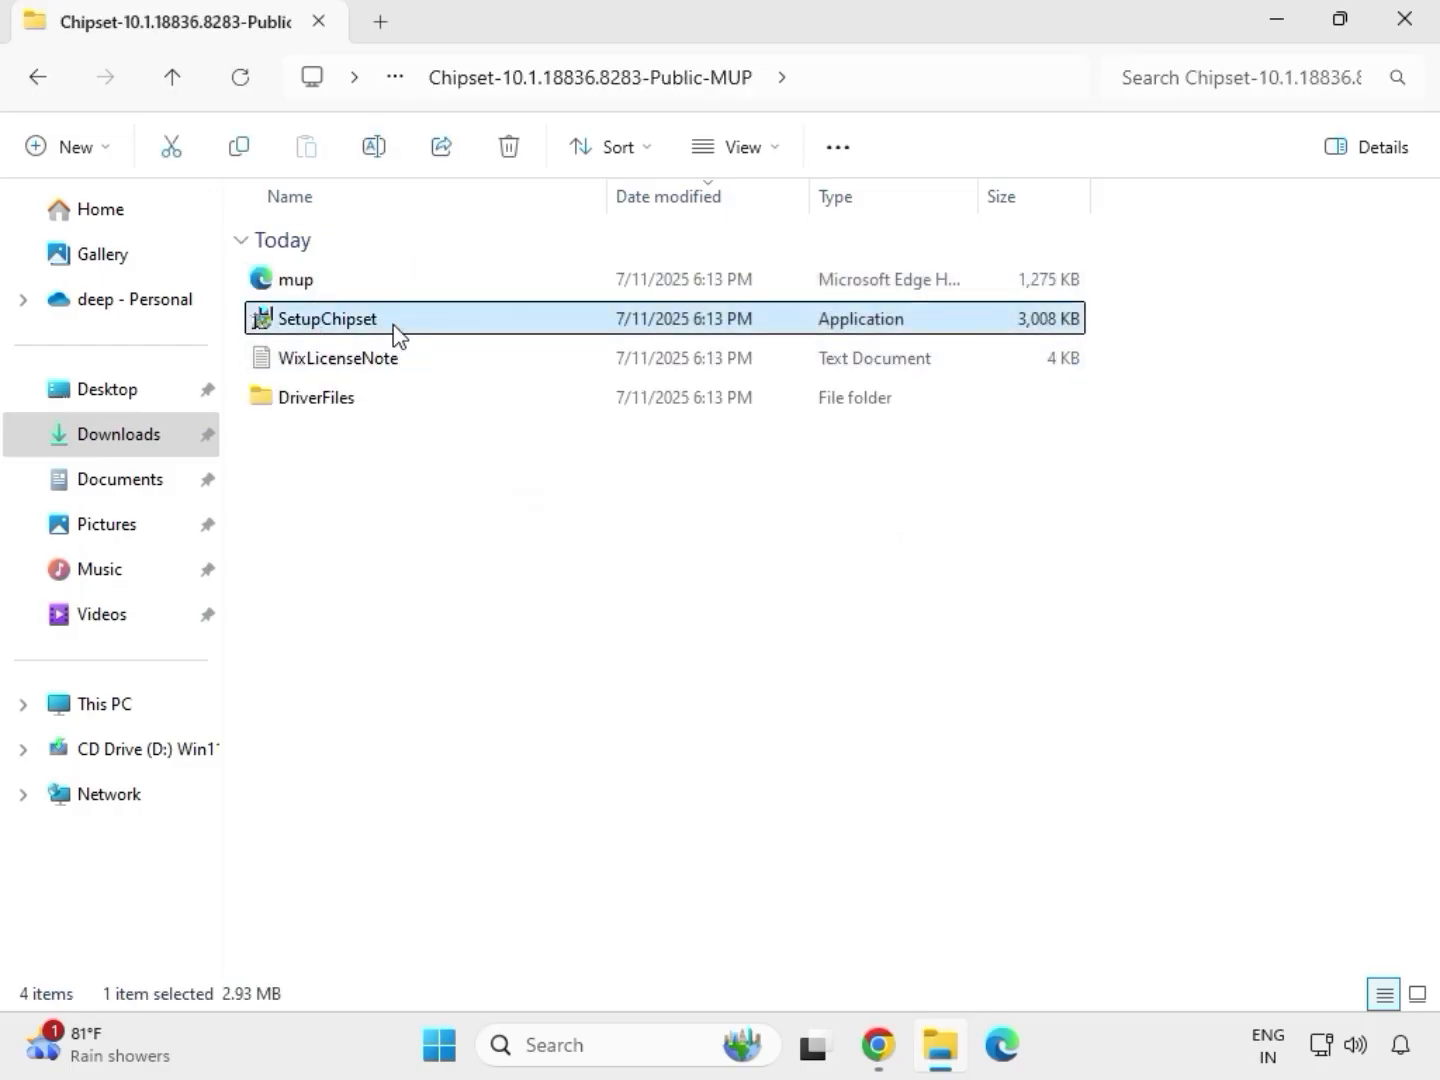
{"action": "right_click", "coordinate": [397, 329]}
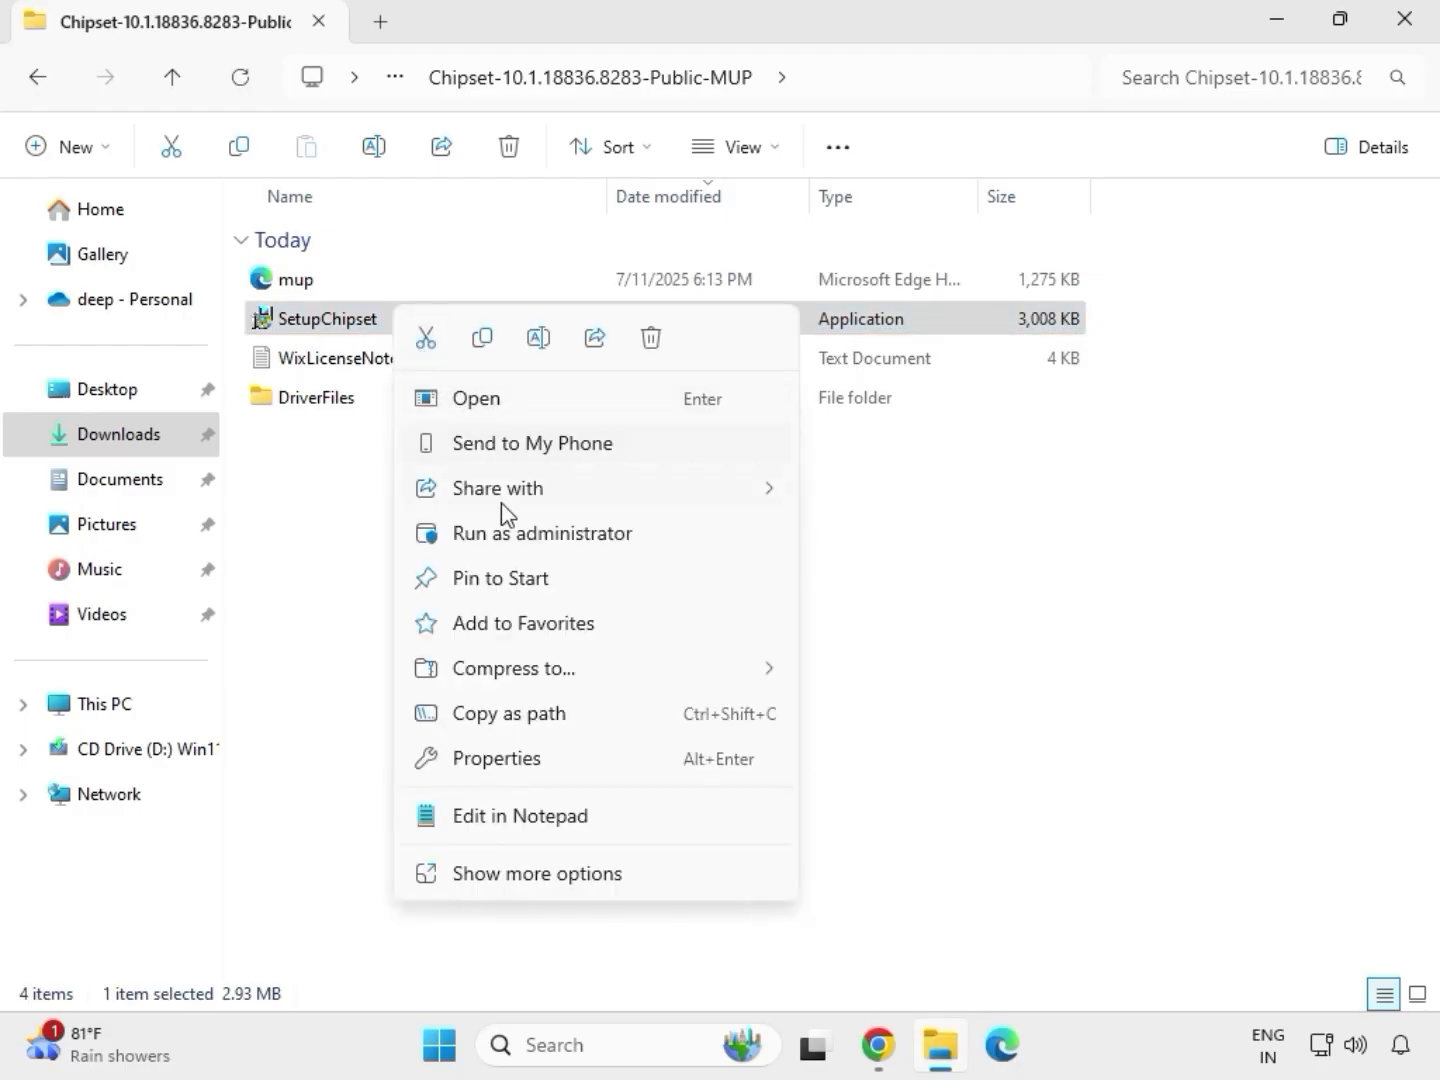
{"action": "left_click", "coordinate": [509, 530]}
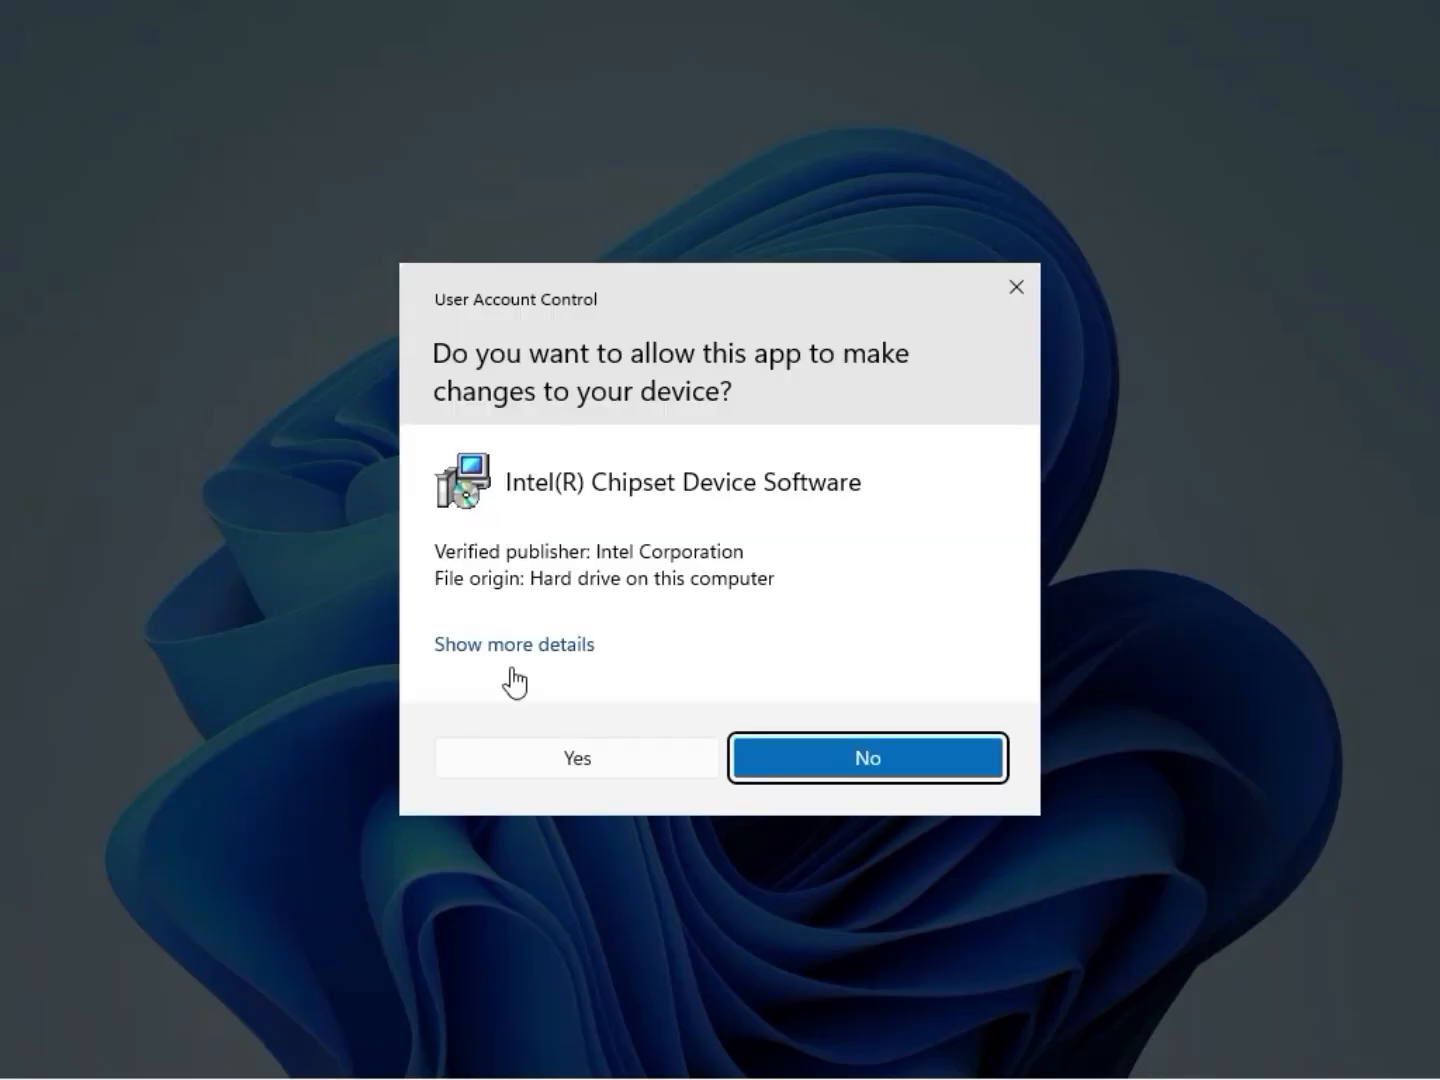
{"action": "left_click", "coordinate": [578, 765]}
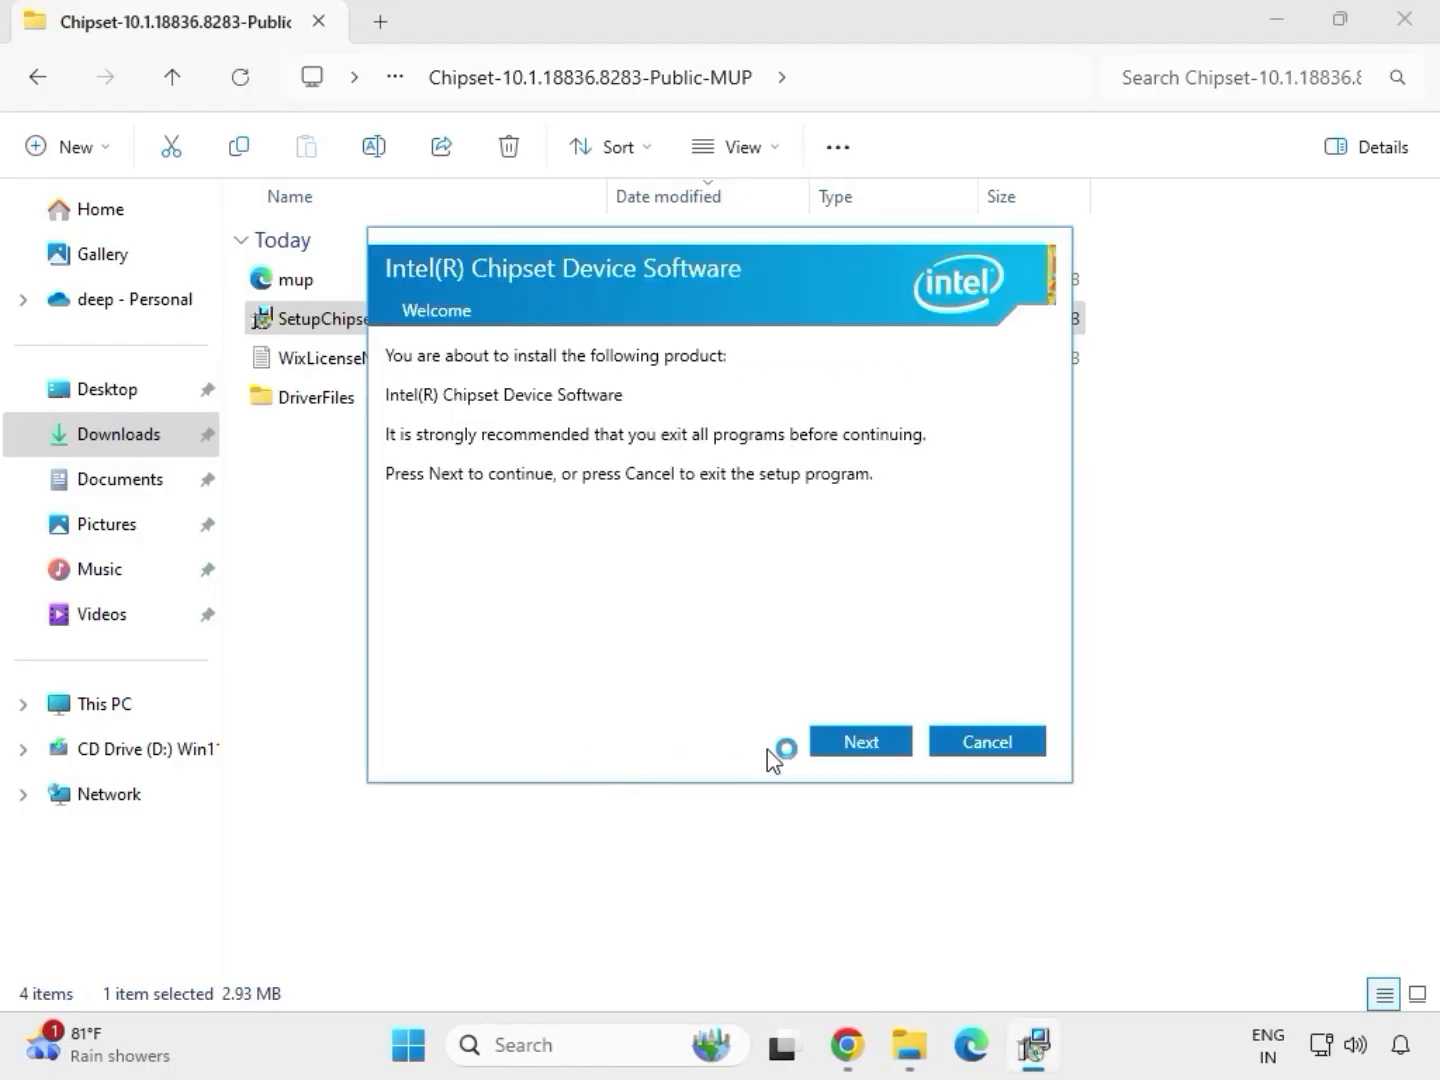
Step: Install the Intel Chipset Device Software through its wizard, close it, and go back to the parent folder
{"action": "left_click", "coordinate": [843, 750]}
{"action": "left_click", "coordinate": [846, 750]}
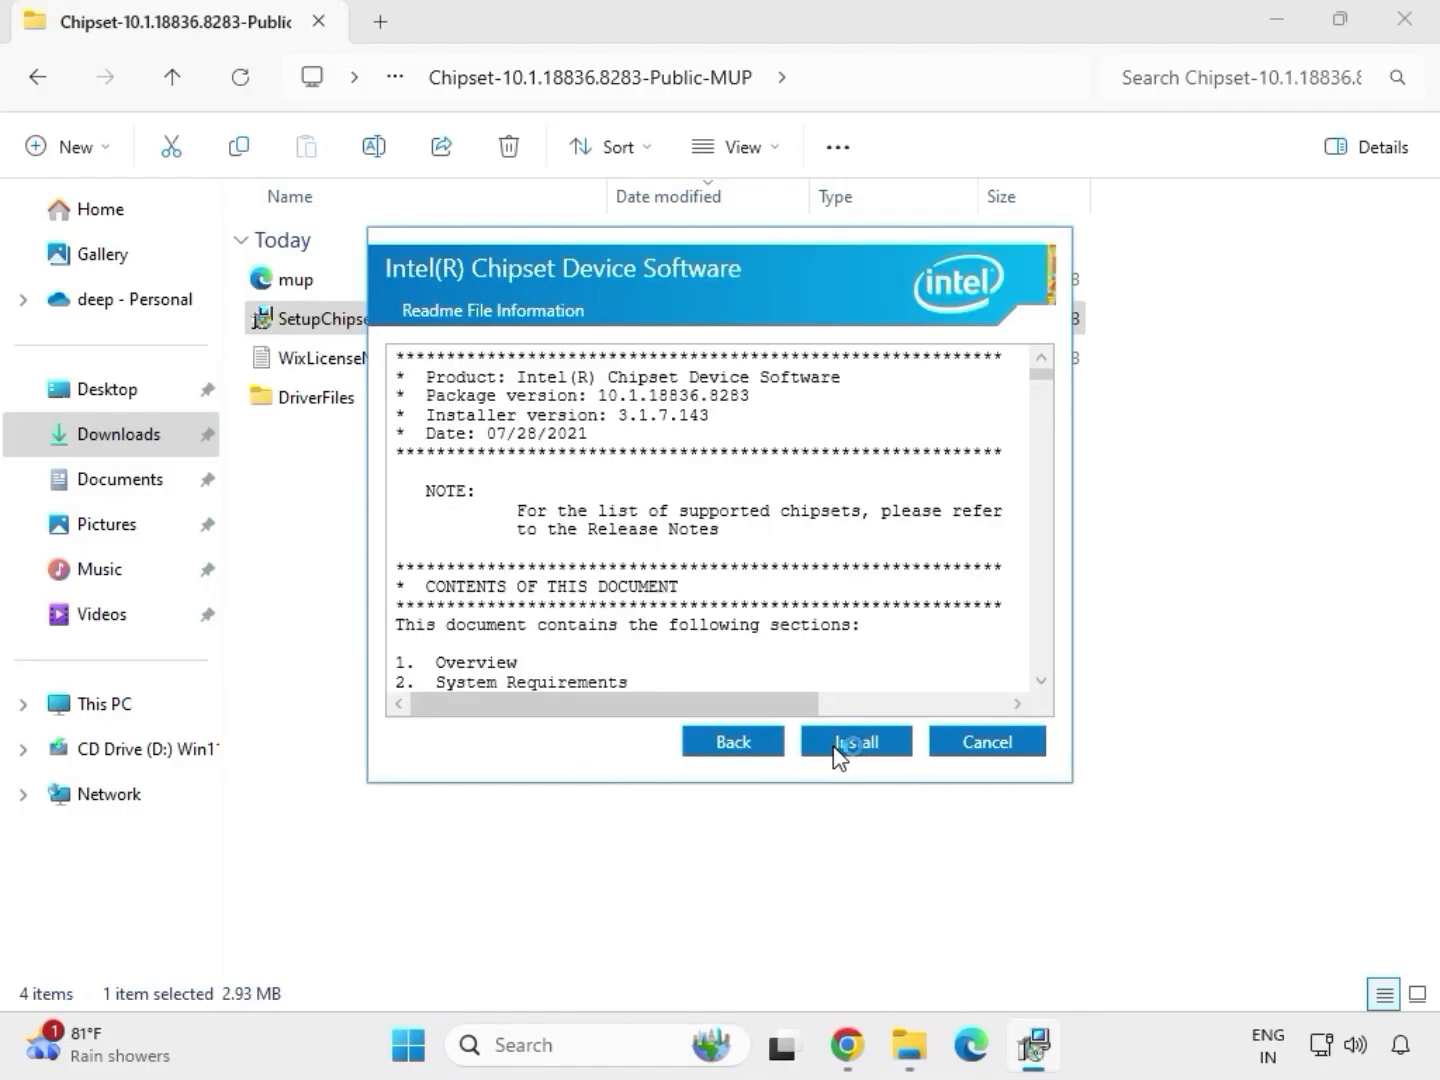
{"action": "left_click", "coordinate": [858, 742]}
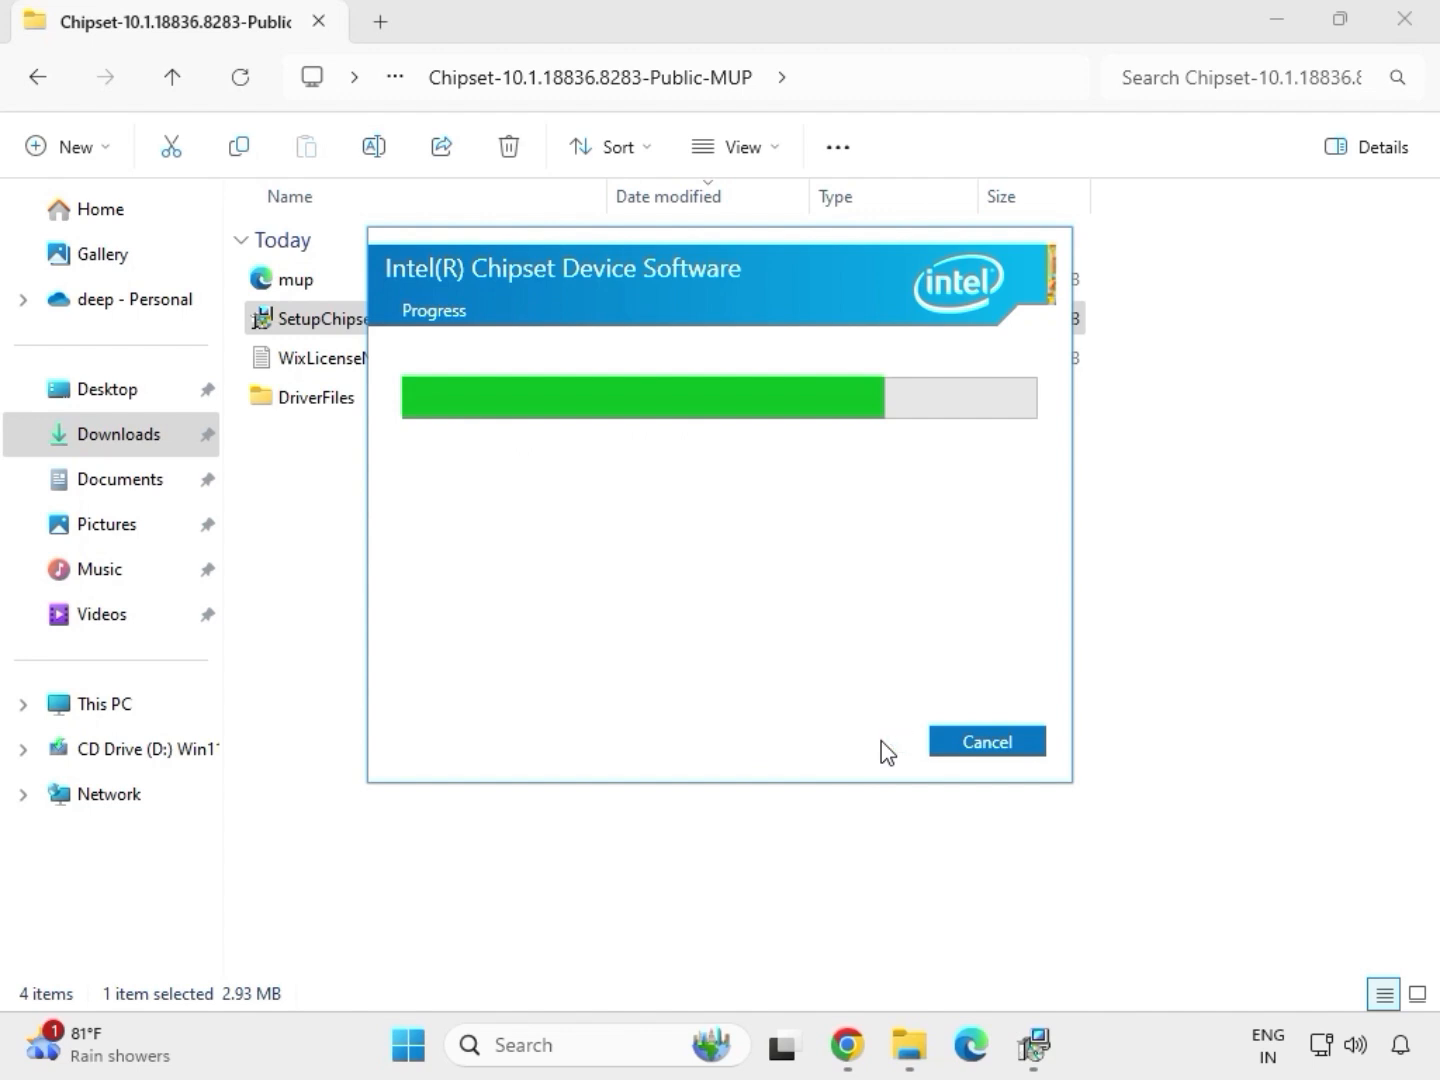
{"action": "left_click", "coordinate": [975, 748]}
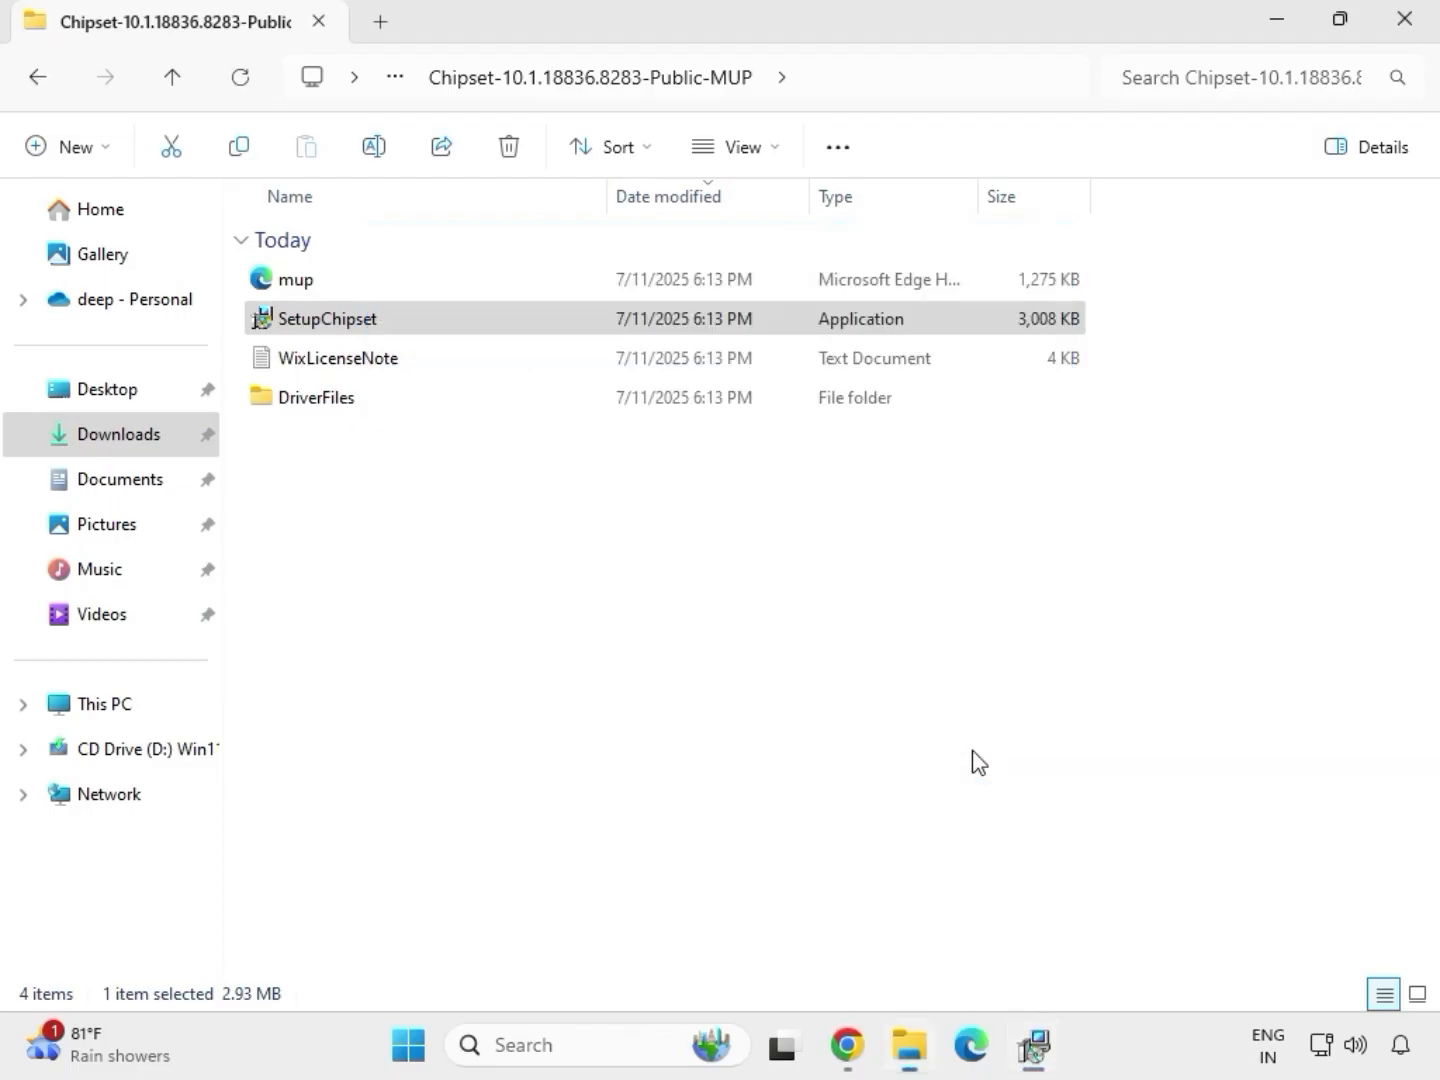
{"action": "left_click", "coordinate": [463, 318]}
{"action": "key", "text": "BackSpace"}
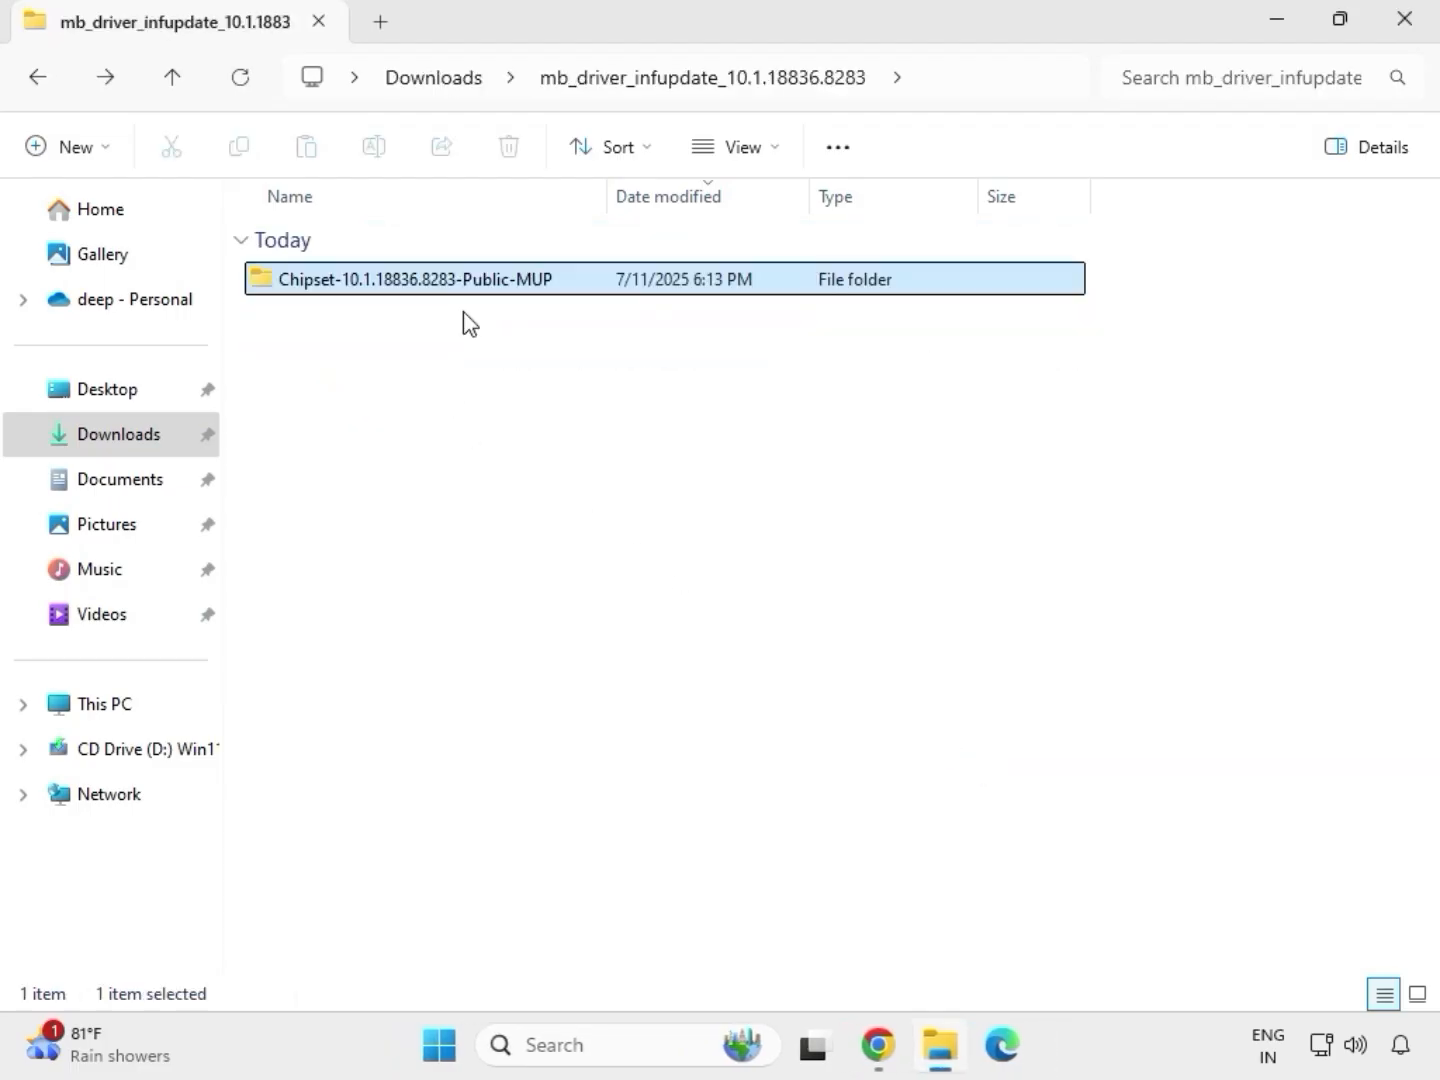
Step: Return to Downloads and open the mb_driver_611_graphicdch_30.0.101.1273 folder
{"action": "key", "text": "BackSpace"}
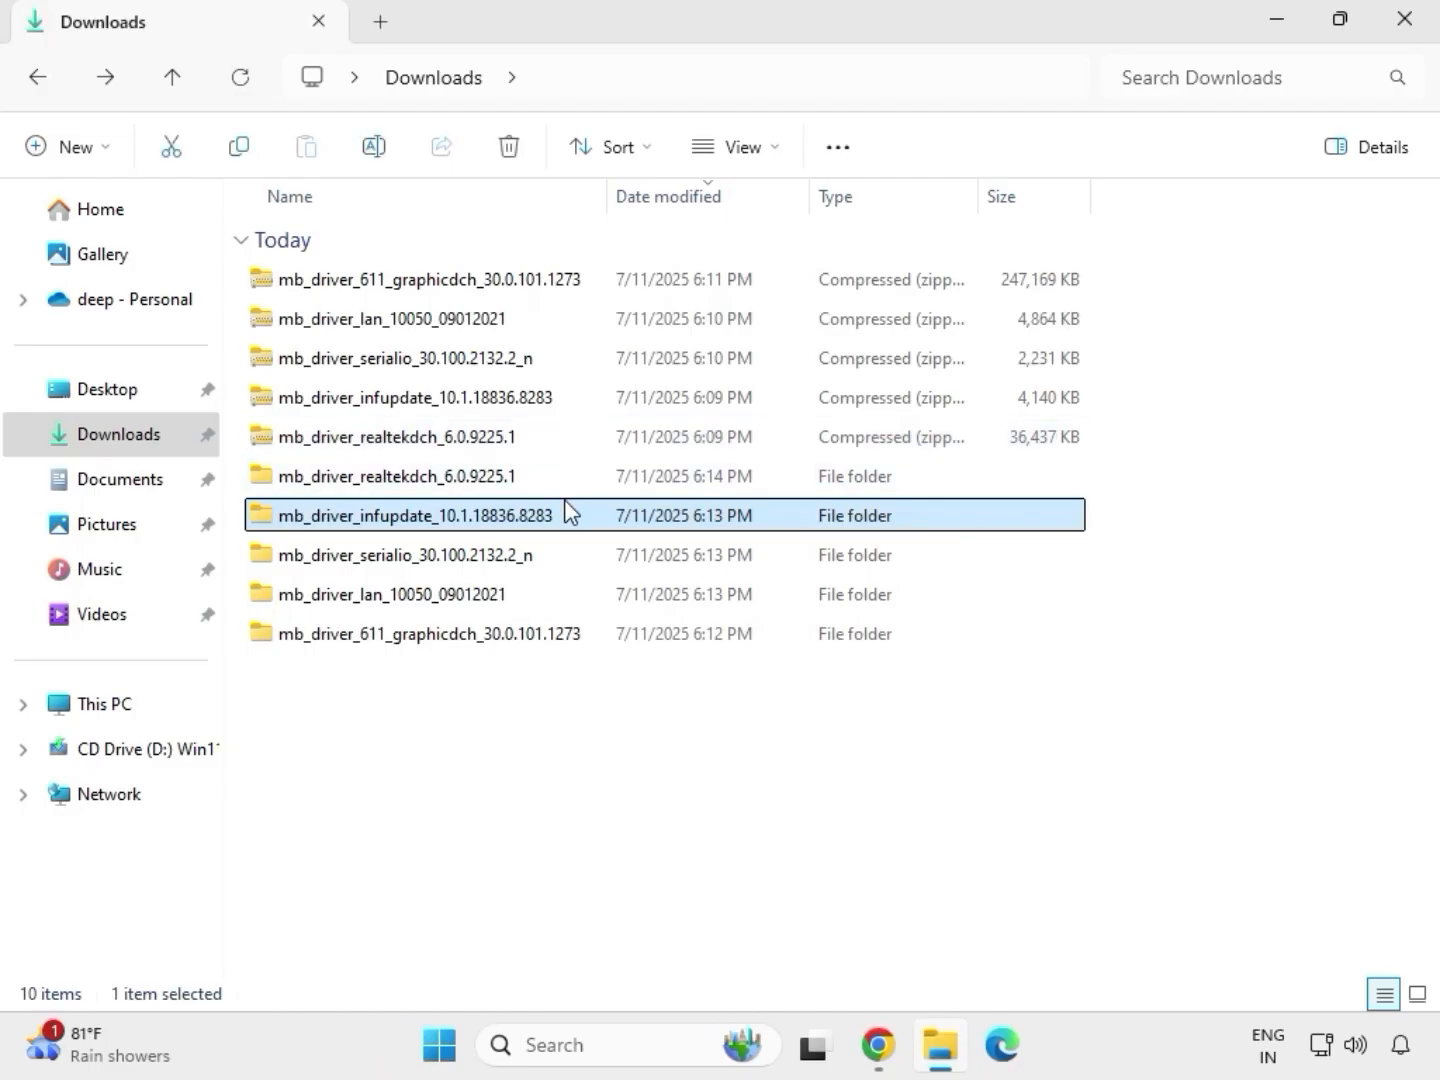
{"action": "double_click", "coordinate": [536, 480]}
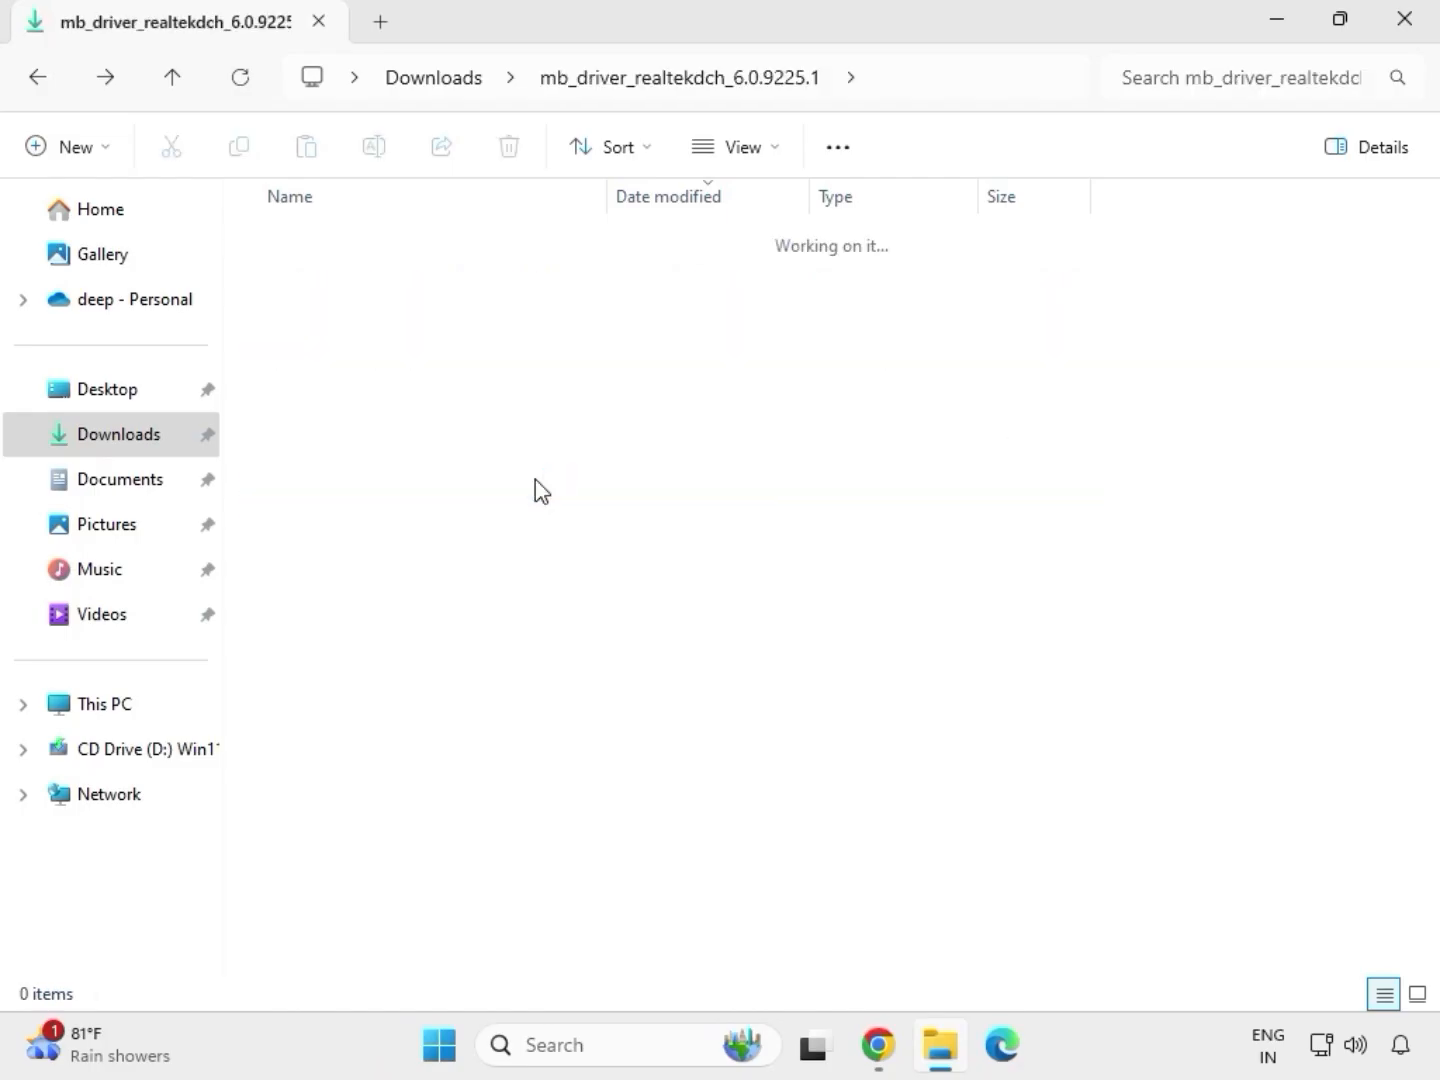
{"action": "left_click", "coordinate": [440, 80]}
{"action": "left_click", "coordinate": [412, 644]}
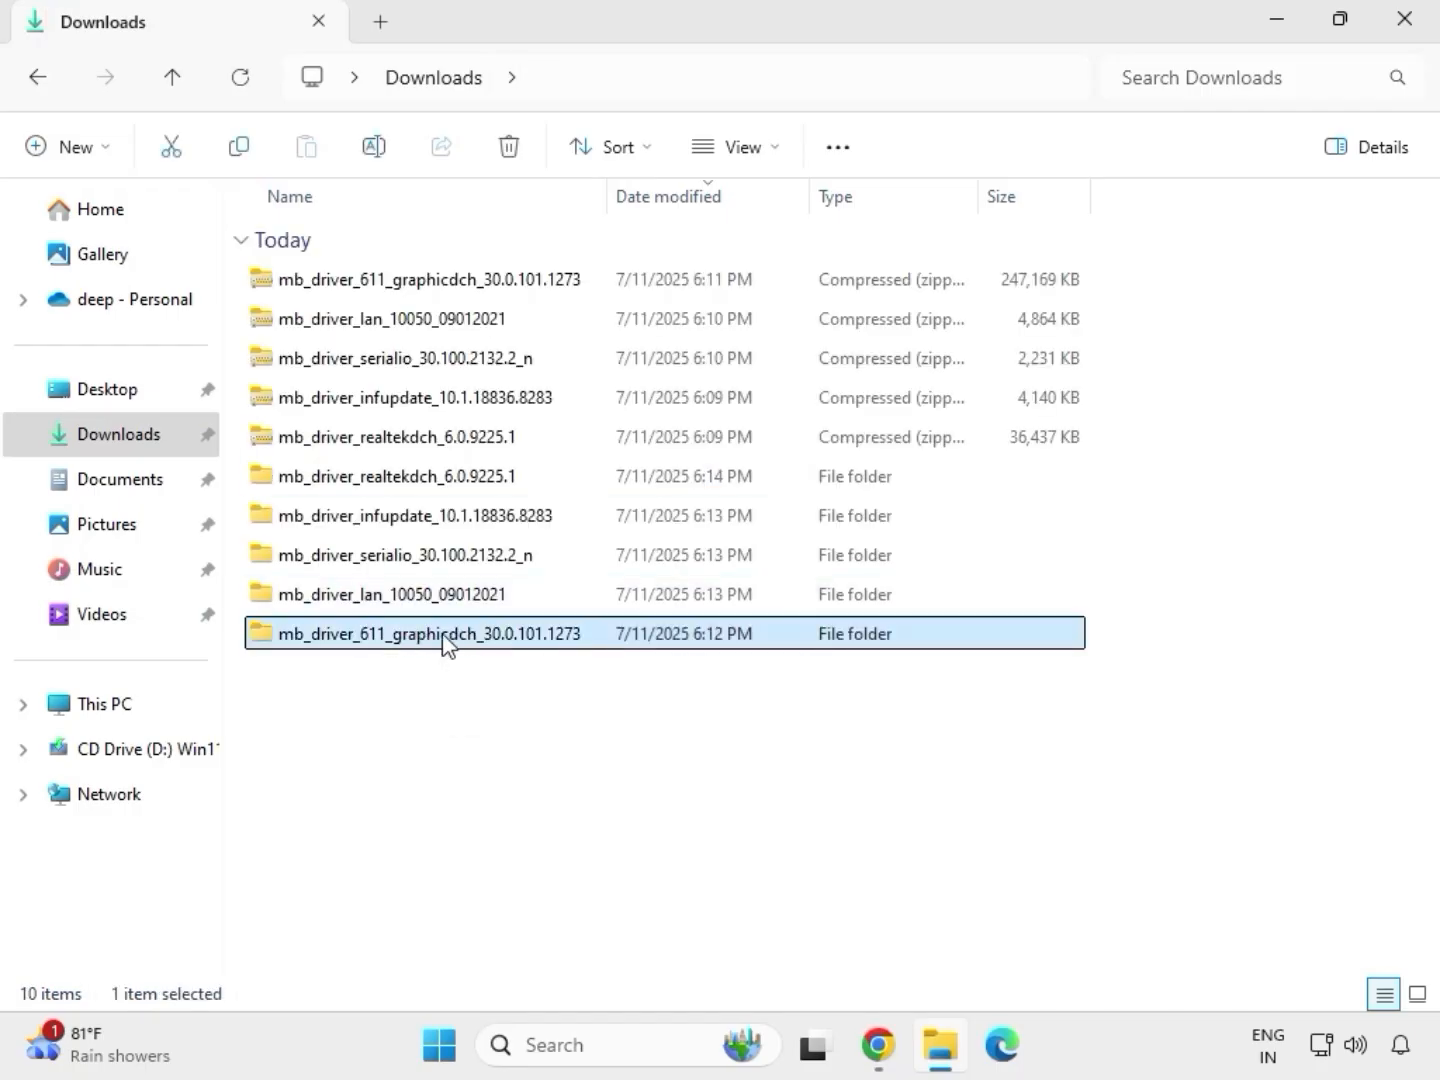
{"action": "double_click", "coordinate": [443, 644]}
Step: Run the mb_driver_611_graphicdch_30.0.101.1273 application as administrator and allow it to make changes
{"action": "left_click", "coordinate": [395, 284]}
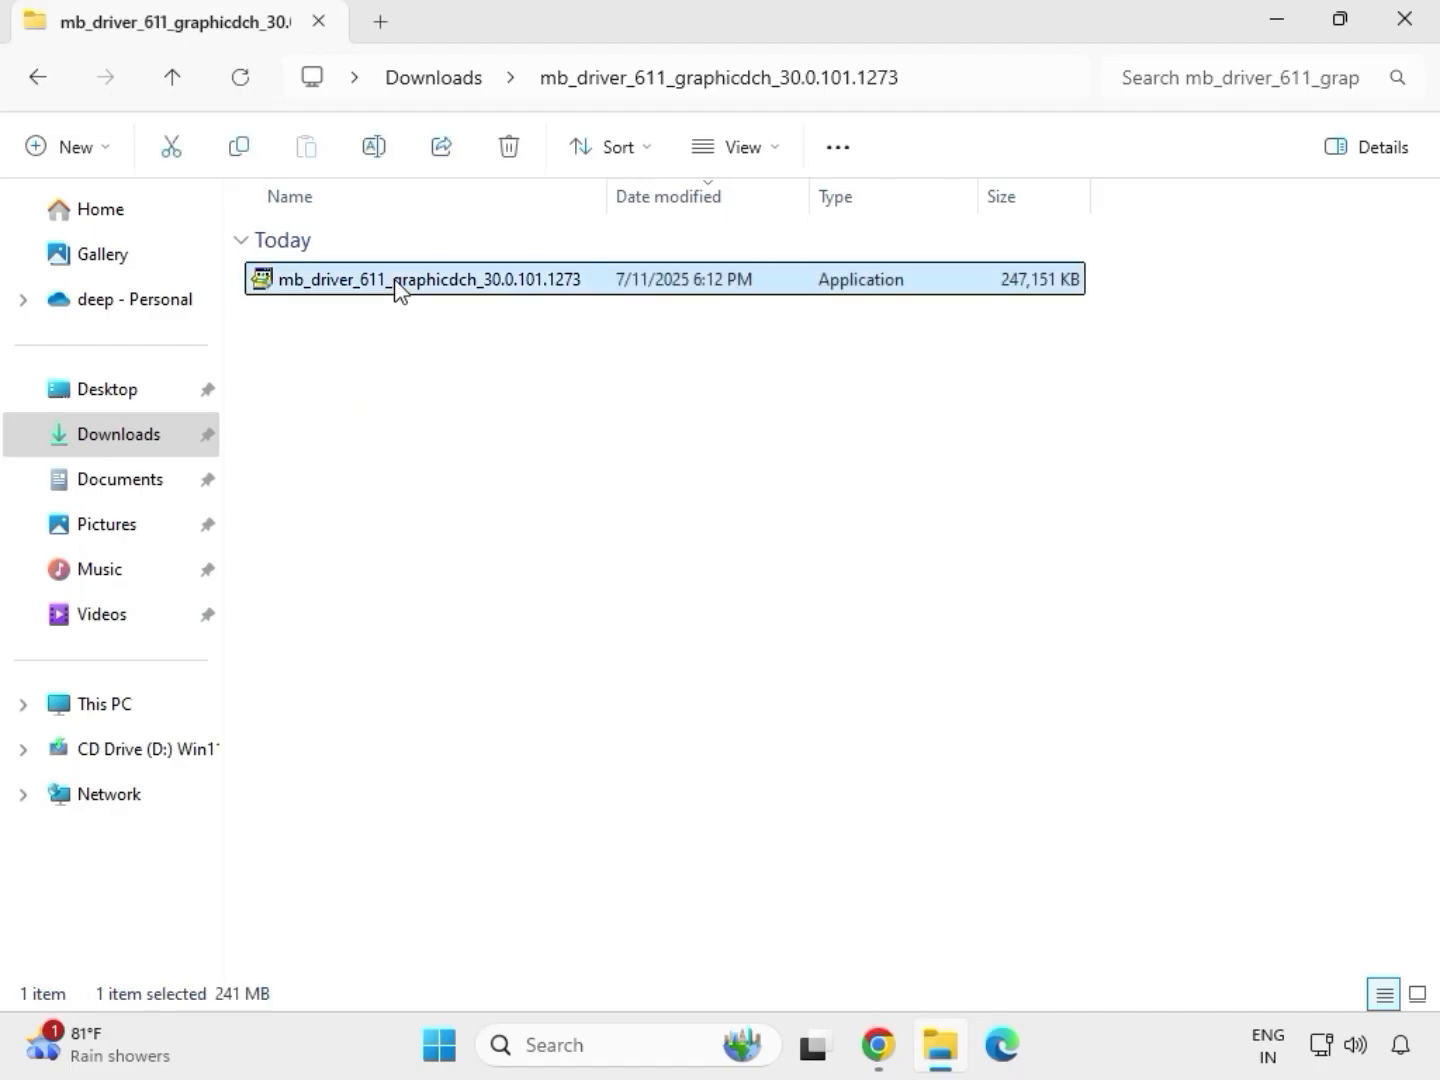
{"action": "right_click", "coordinate": [421, 325]}
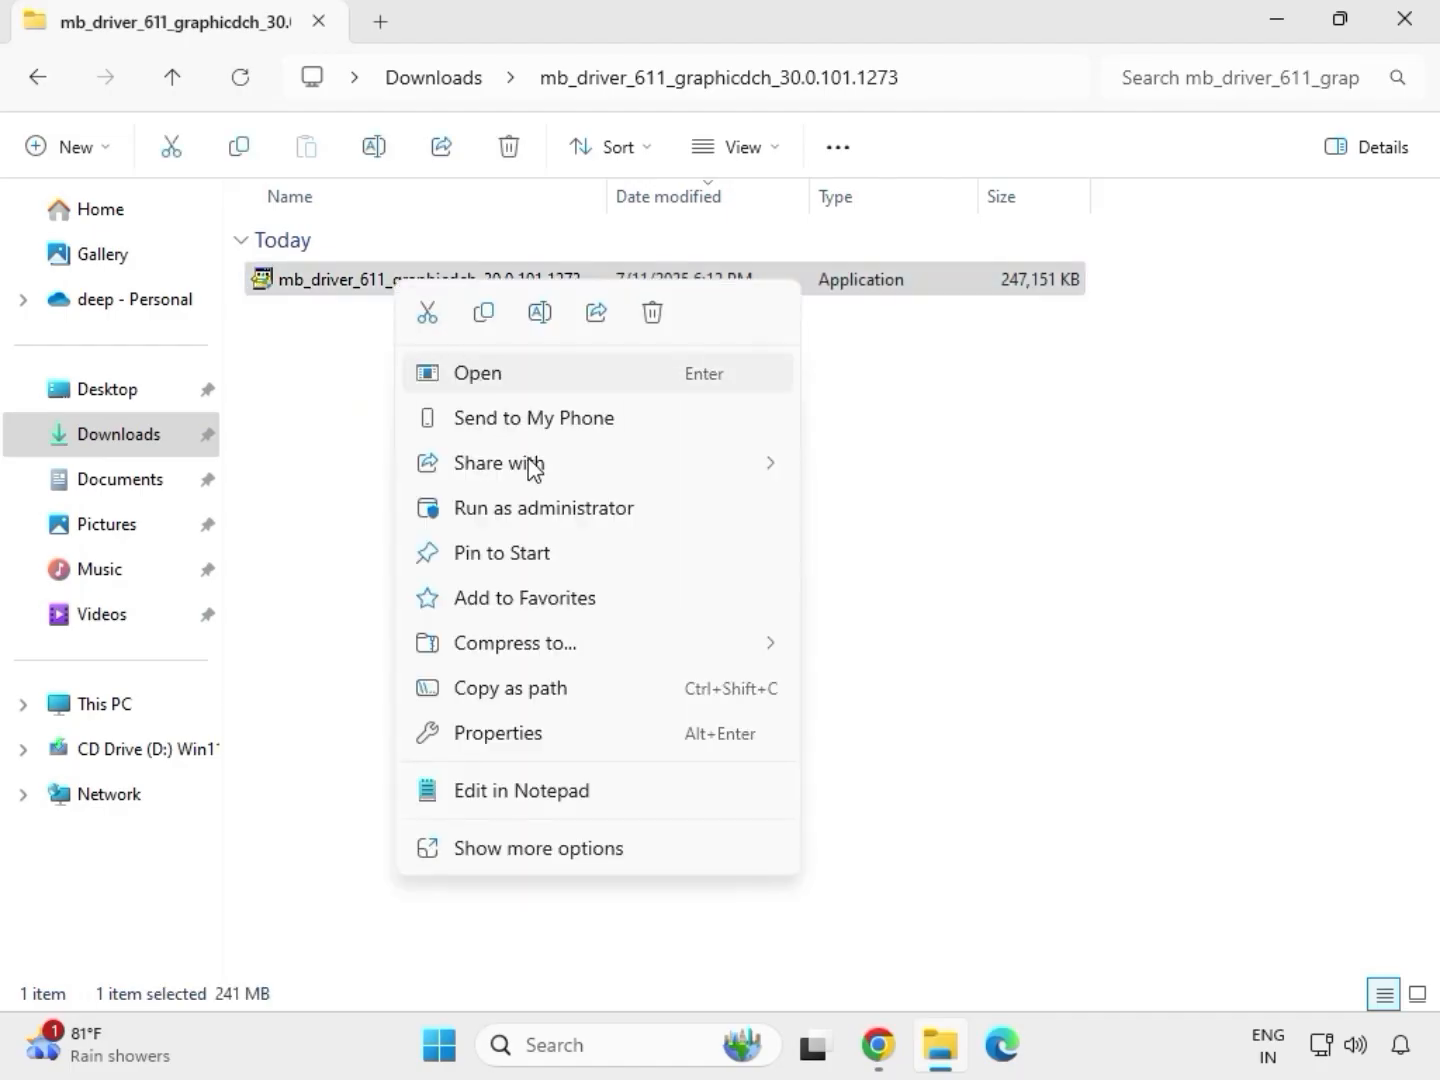
{"action": "left_click", "coordinate": [551, 510]}
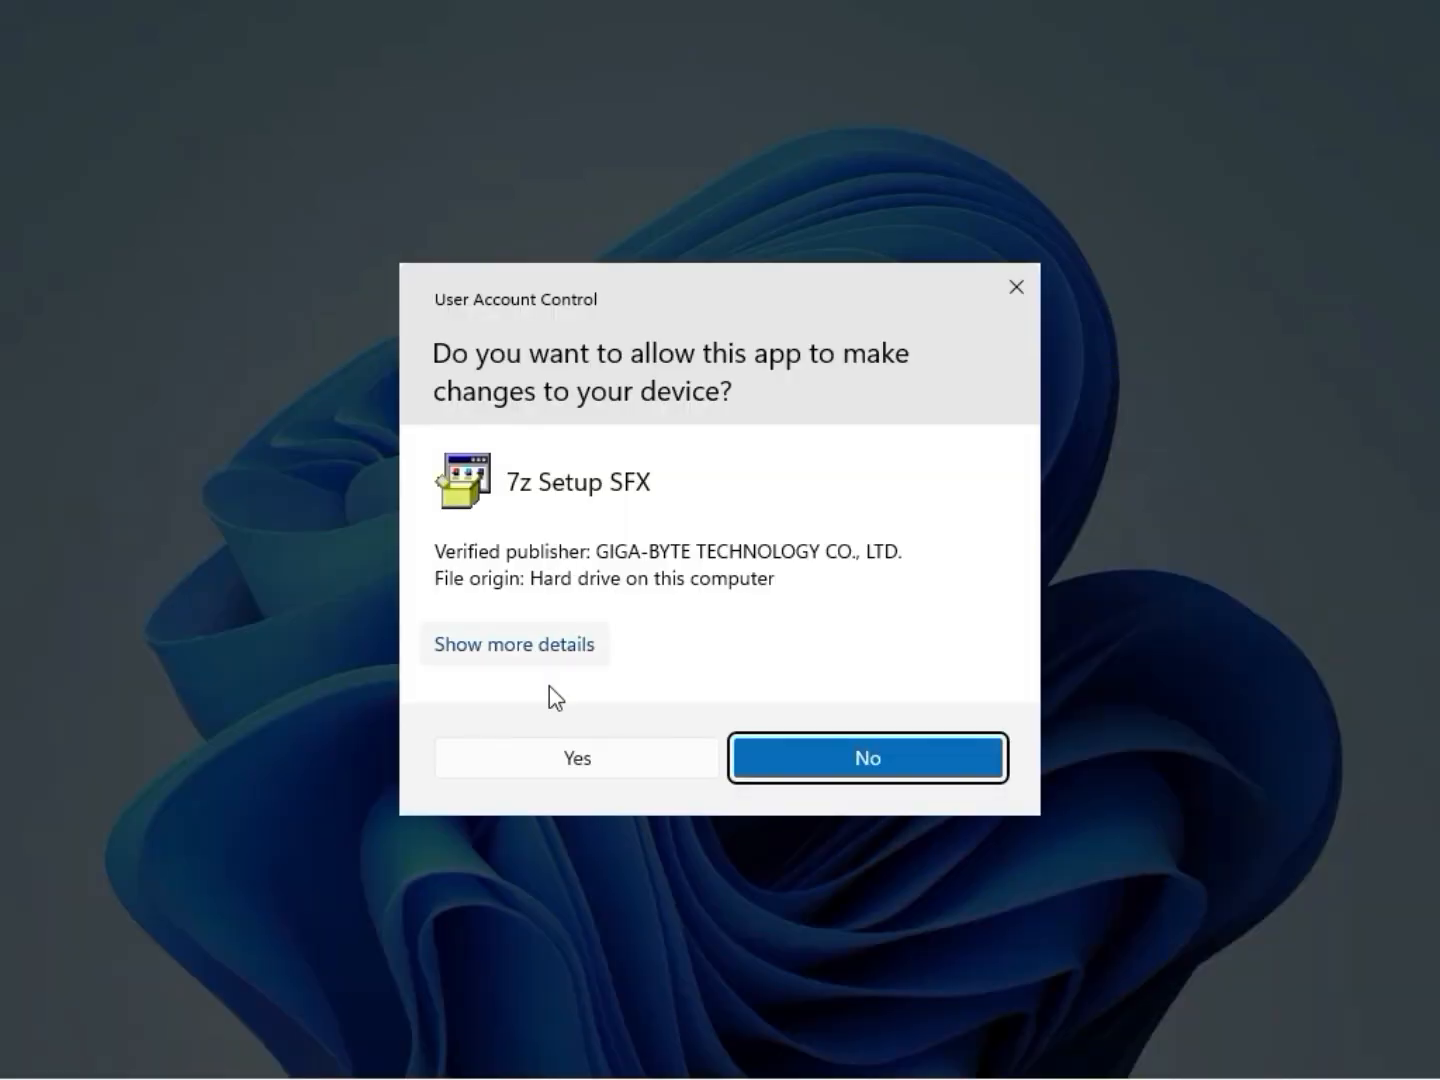
{"action": "left_click", "coordinate": [557, 764]}
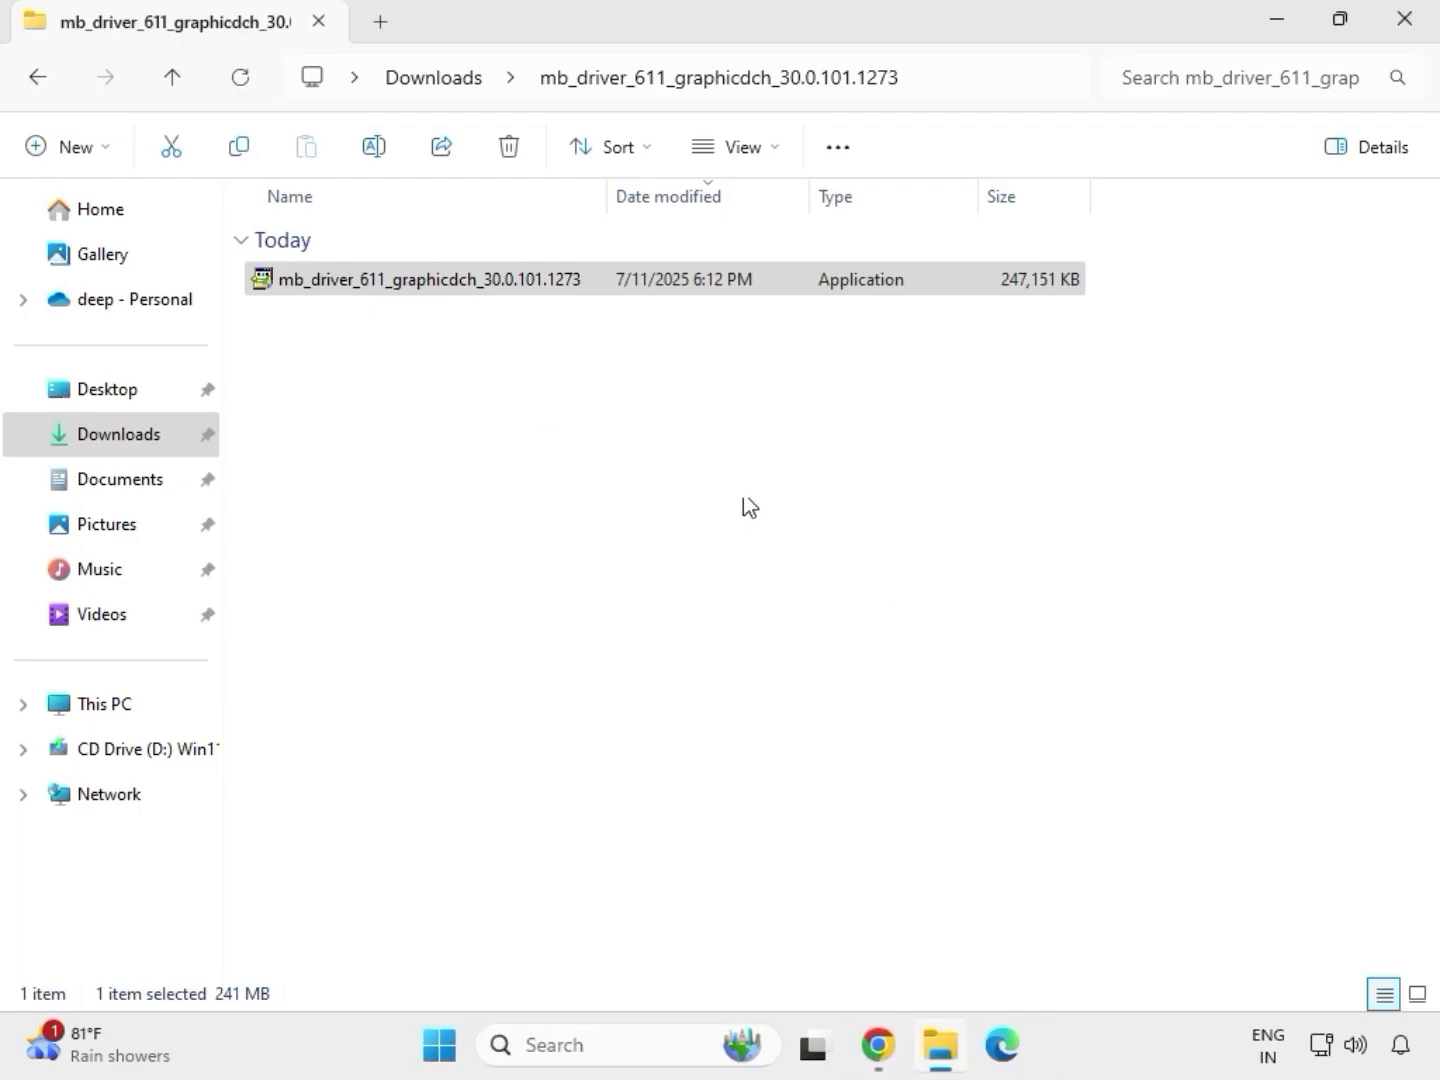
Step: Return to Downloads and open the 9225.1_UAD_Win10_Win11 folder inside mb_driver_realtekdch_6.0.9225.1
{"action": "left_click", "coordinate": [447, 80]}
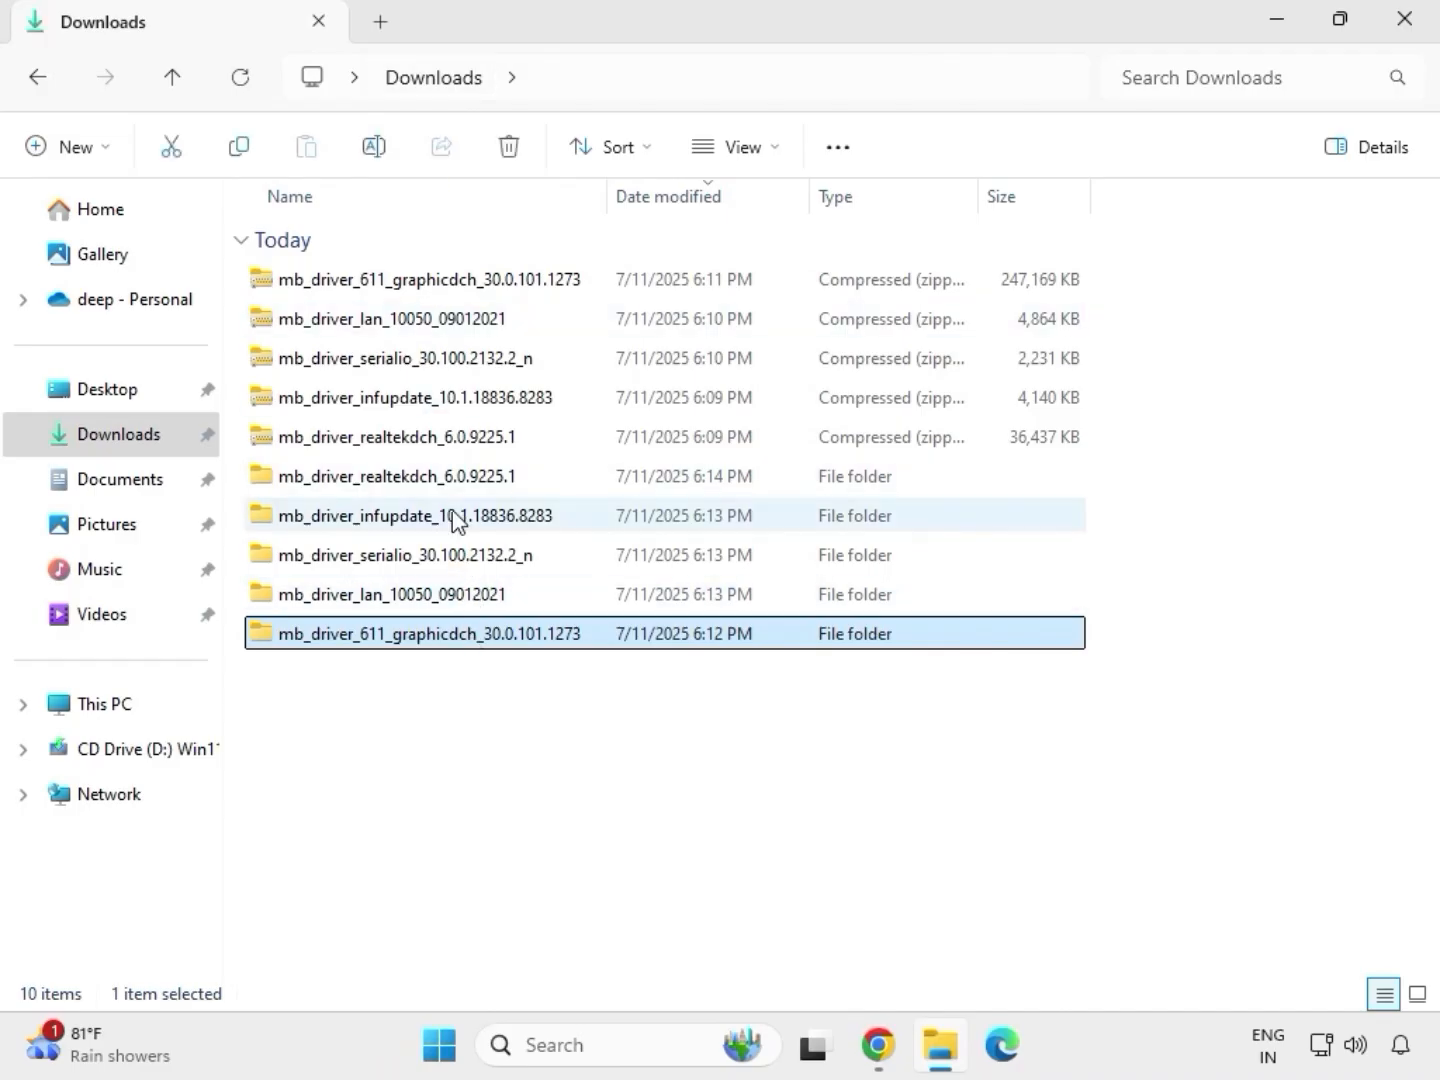
{"action": "double_click", "coordinate": [441, 477]}
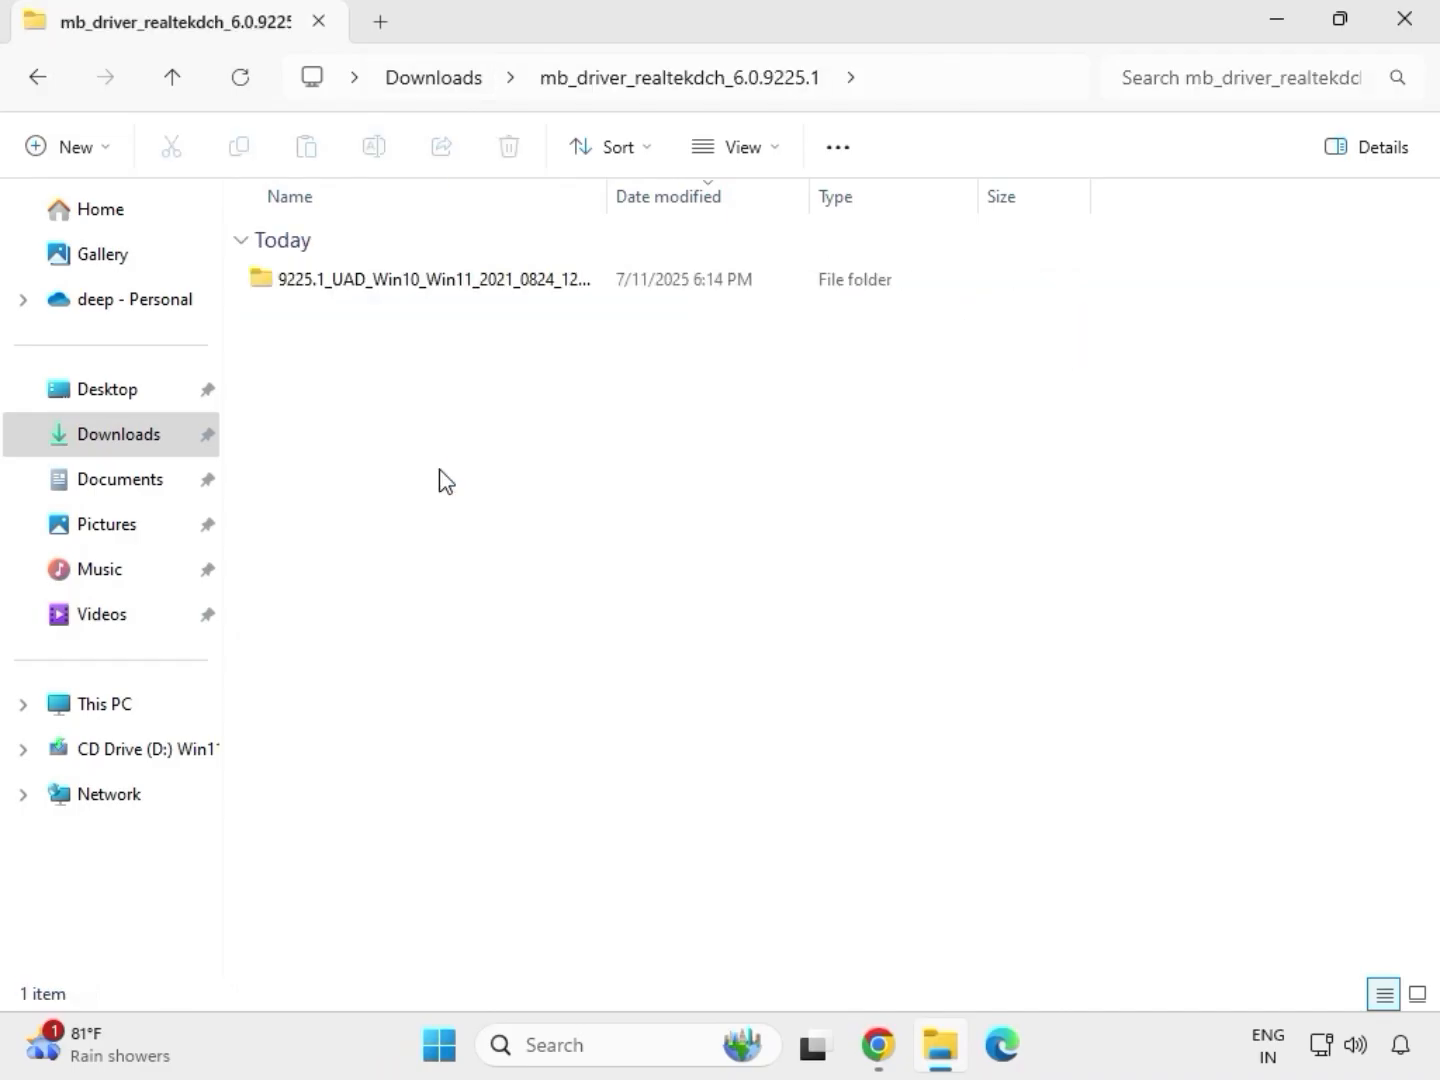
{"action": "double_click", "coordinate": [421, 279]}
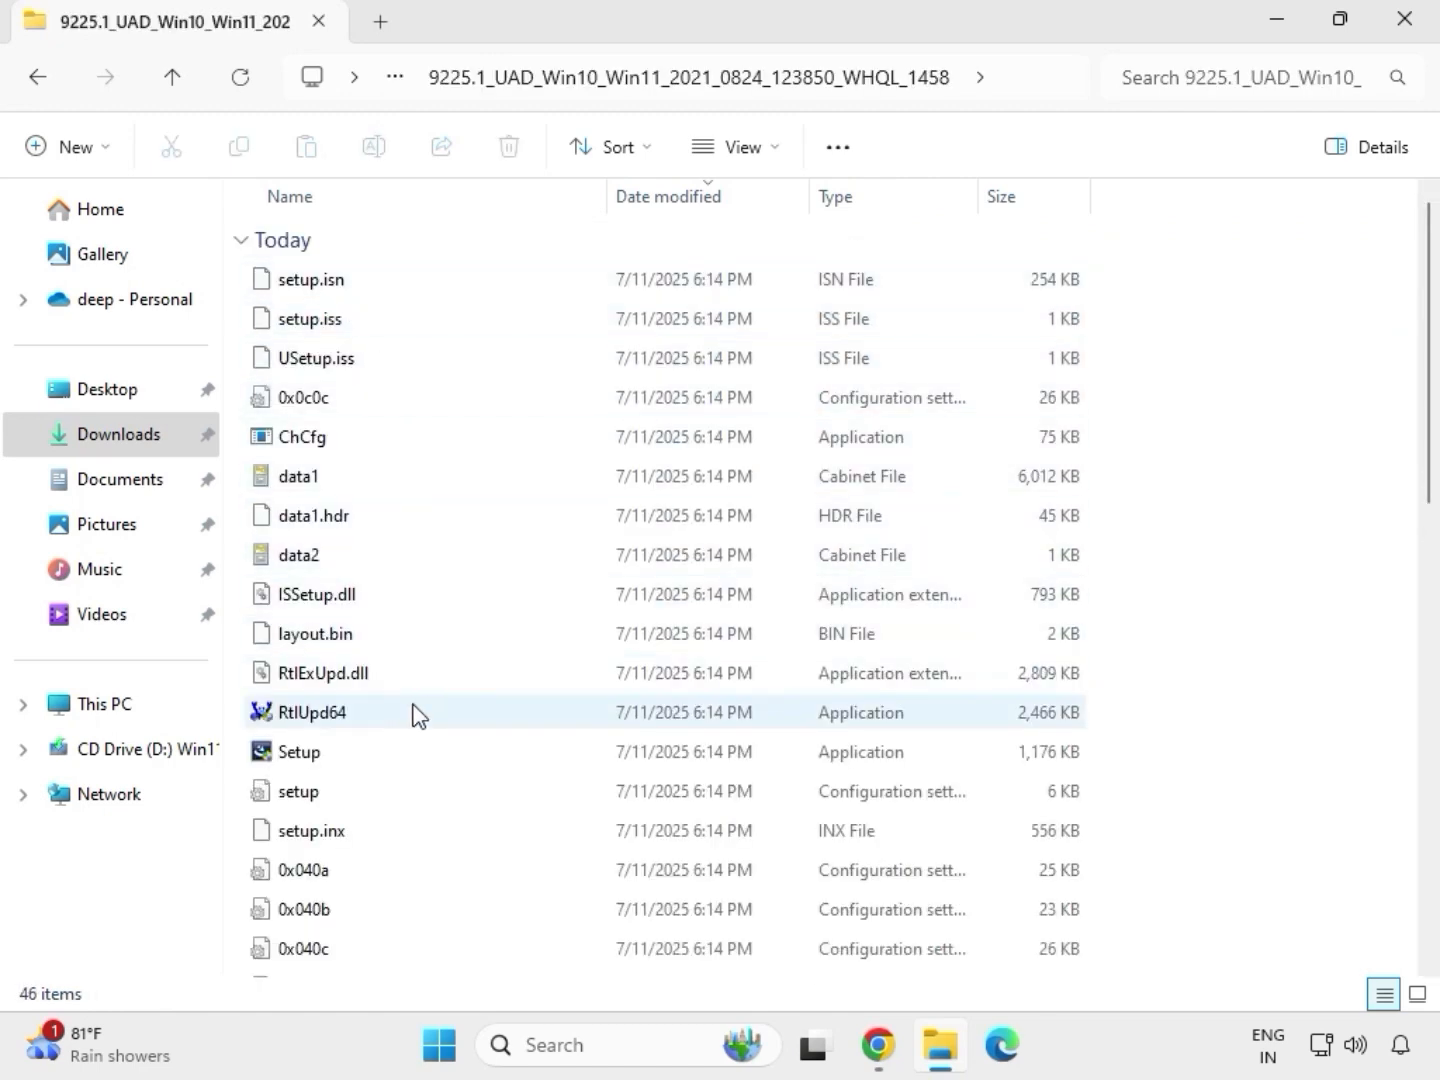
Step: Run the Realtek Setup application as administrator and allow it to make changes to the device
{"action": "left_click", "coordinate": [388, 766]}
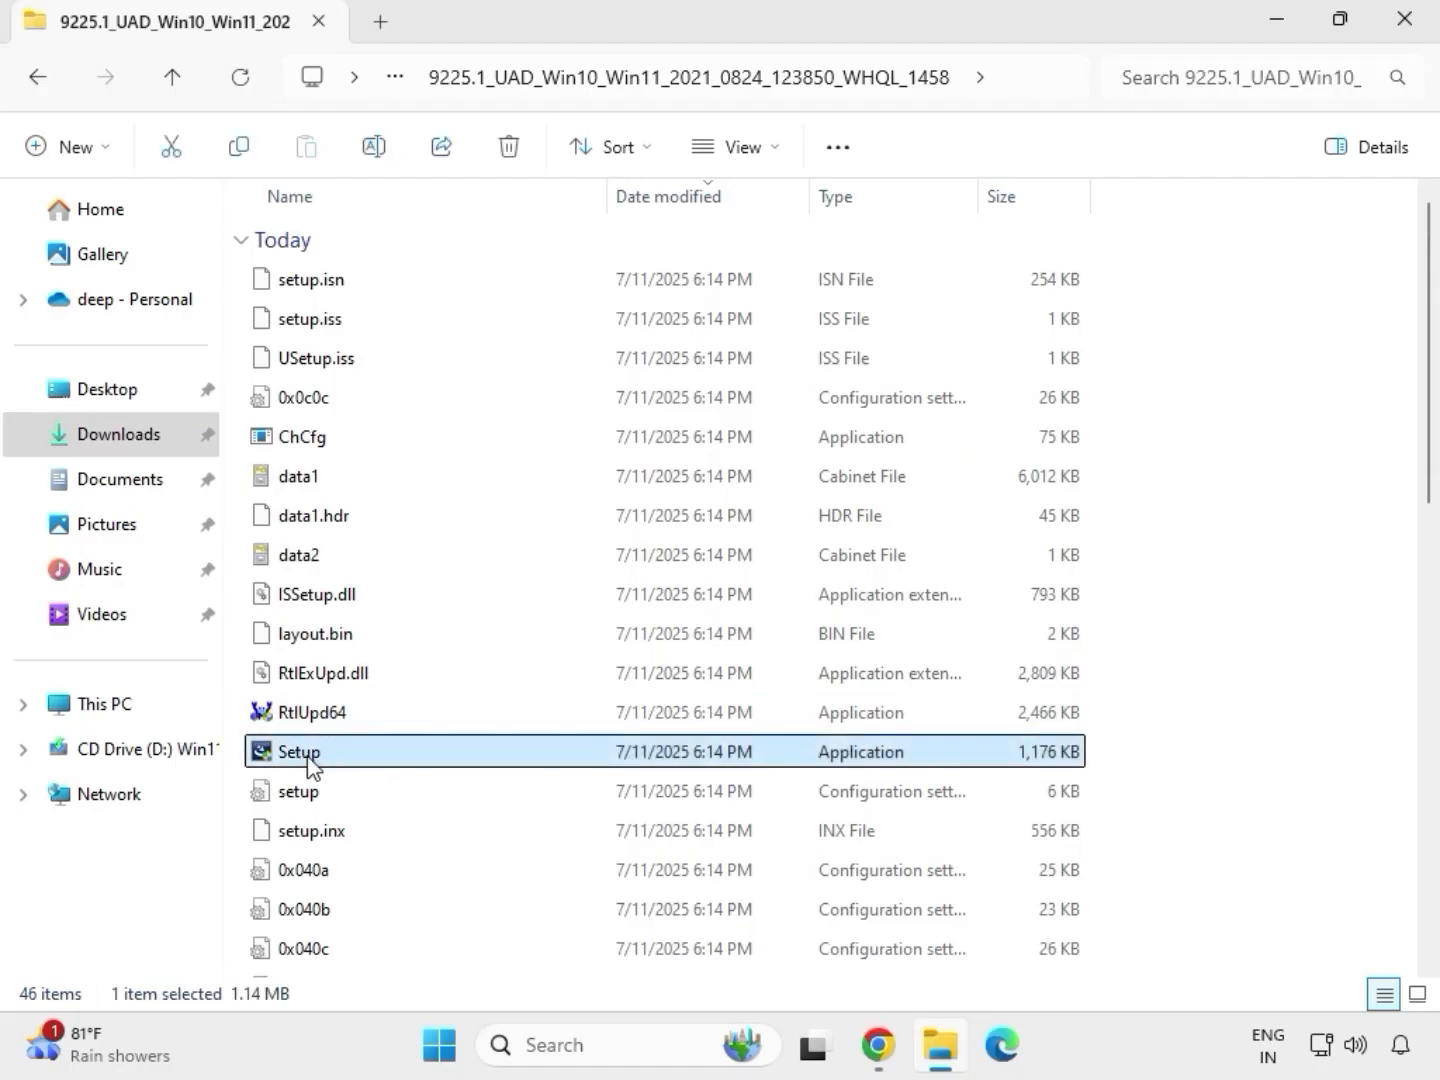
{"action": "right_click", "coordinate": [326, 761]}
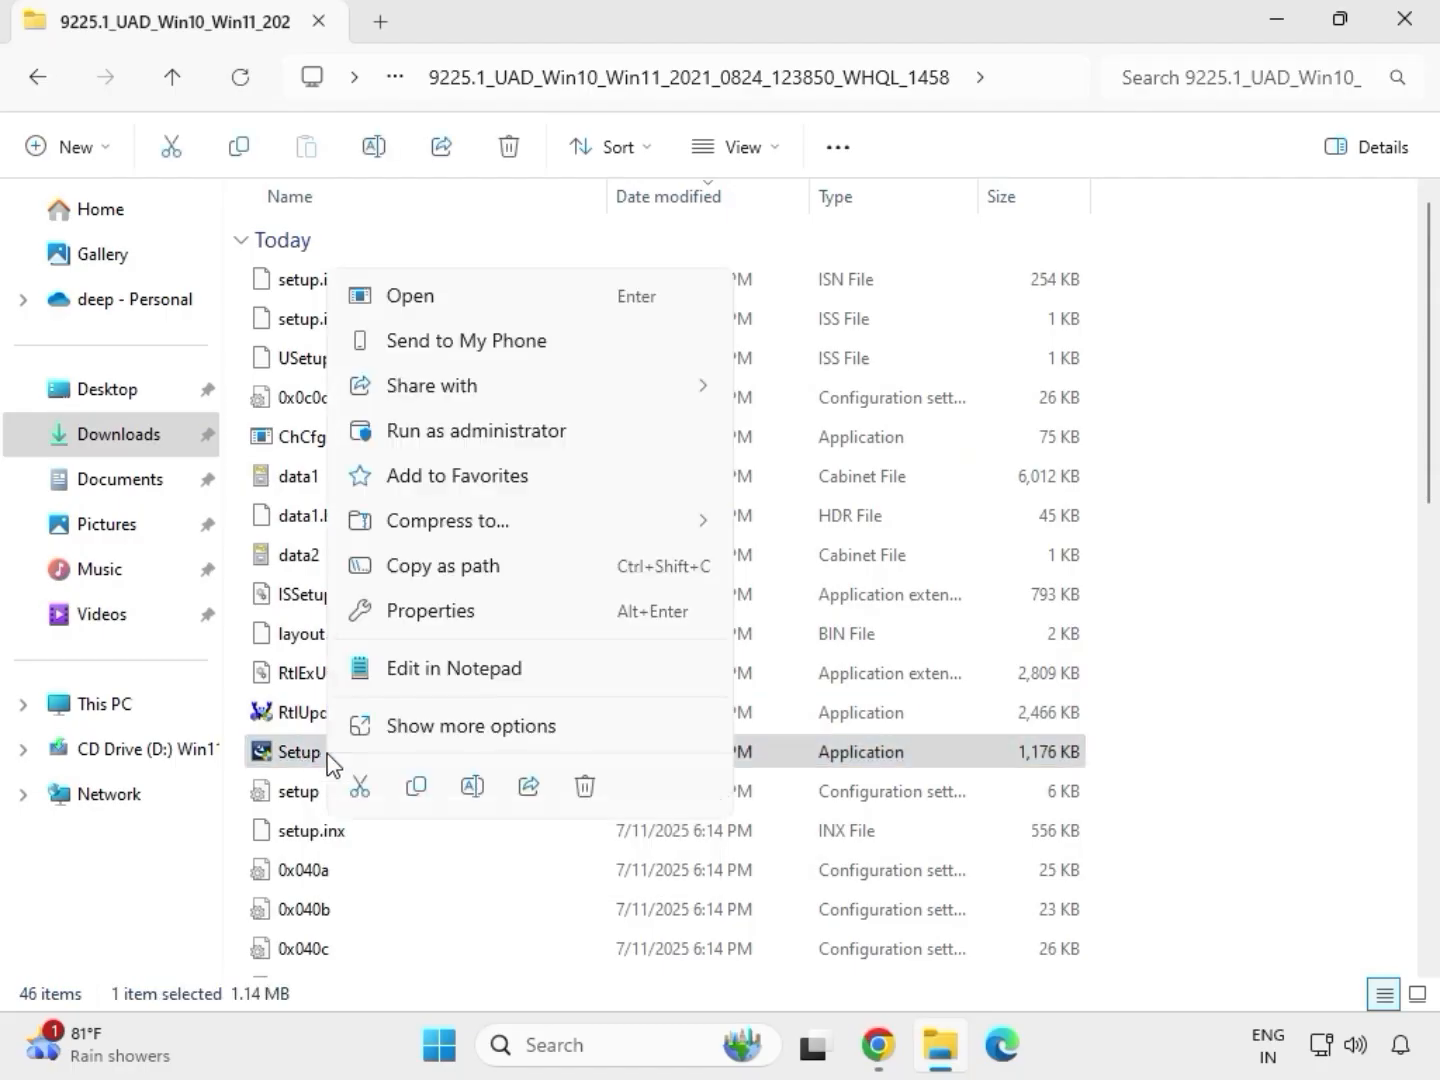
{"action": "left_click", "coordinate": [444, 443]}
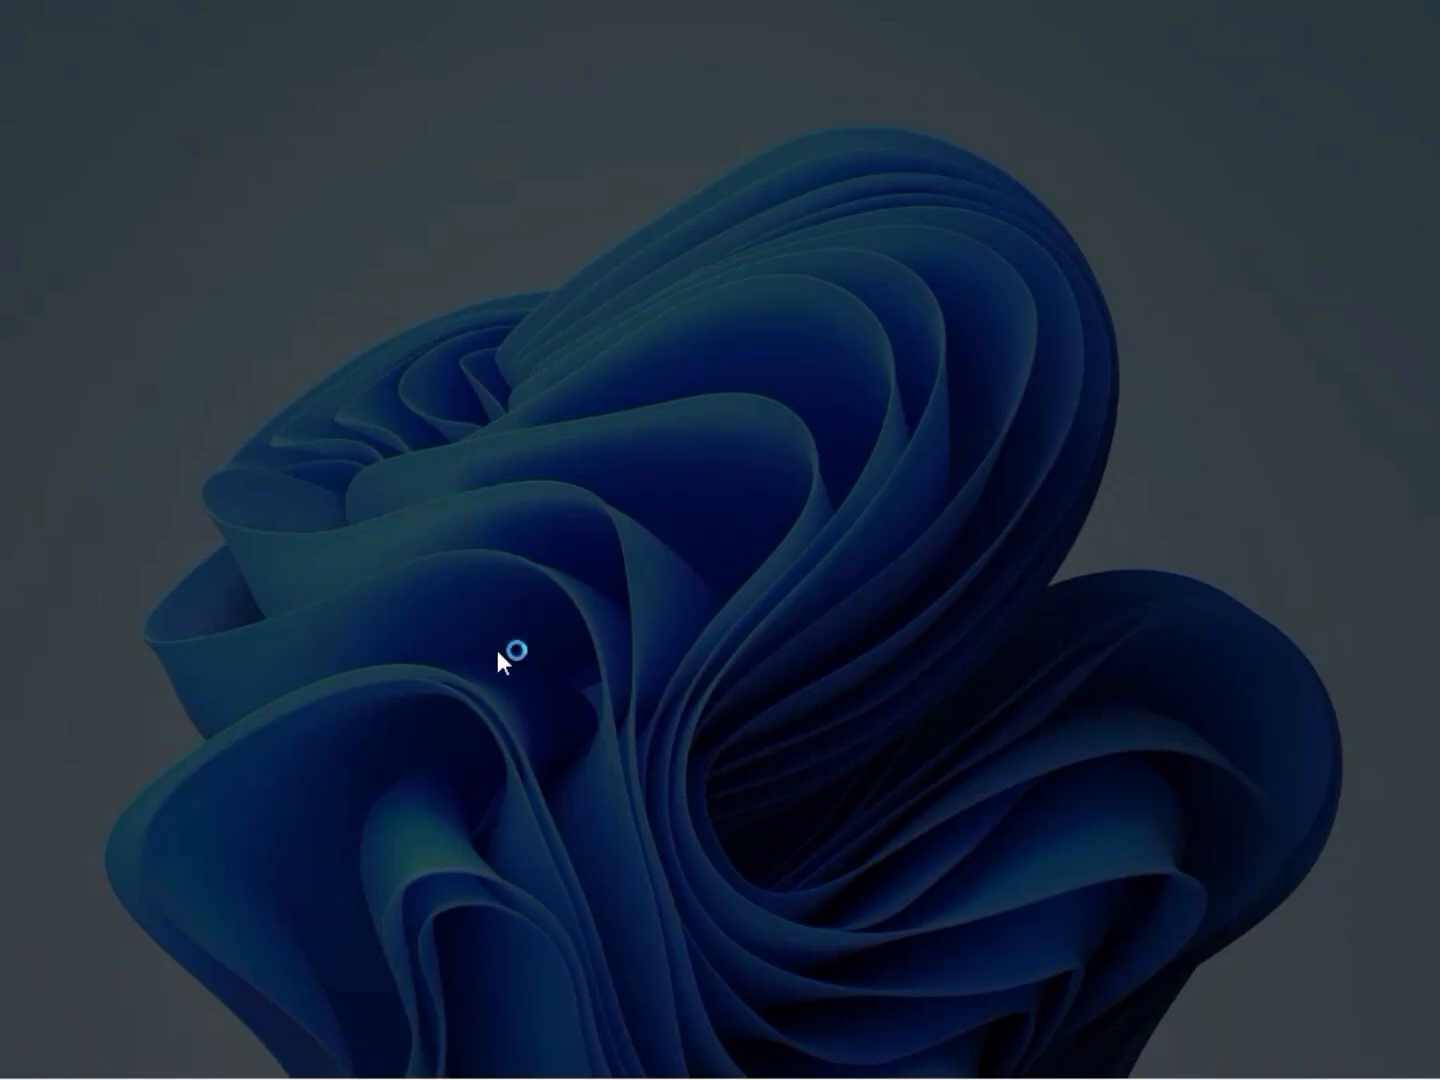
{"action": "left_click", "coordinate": [510, 757]}
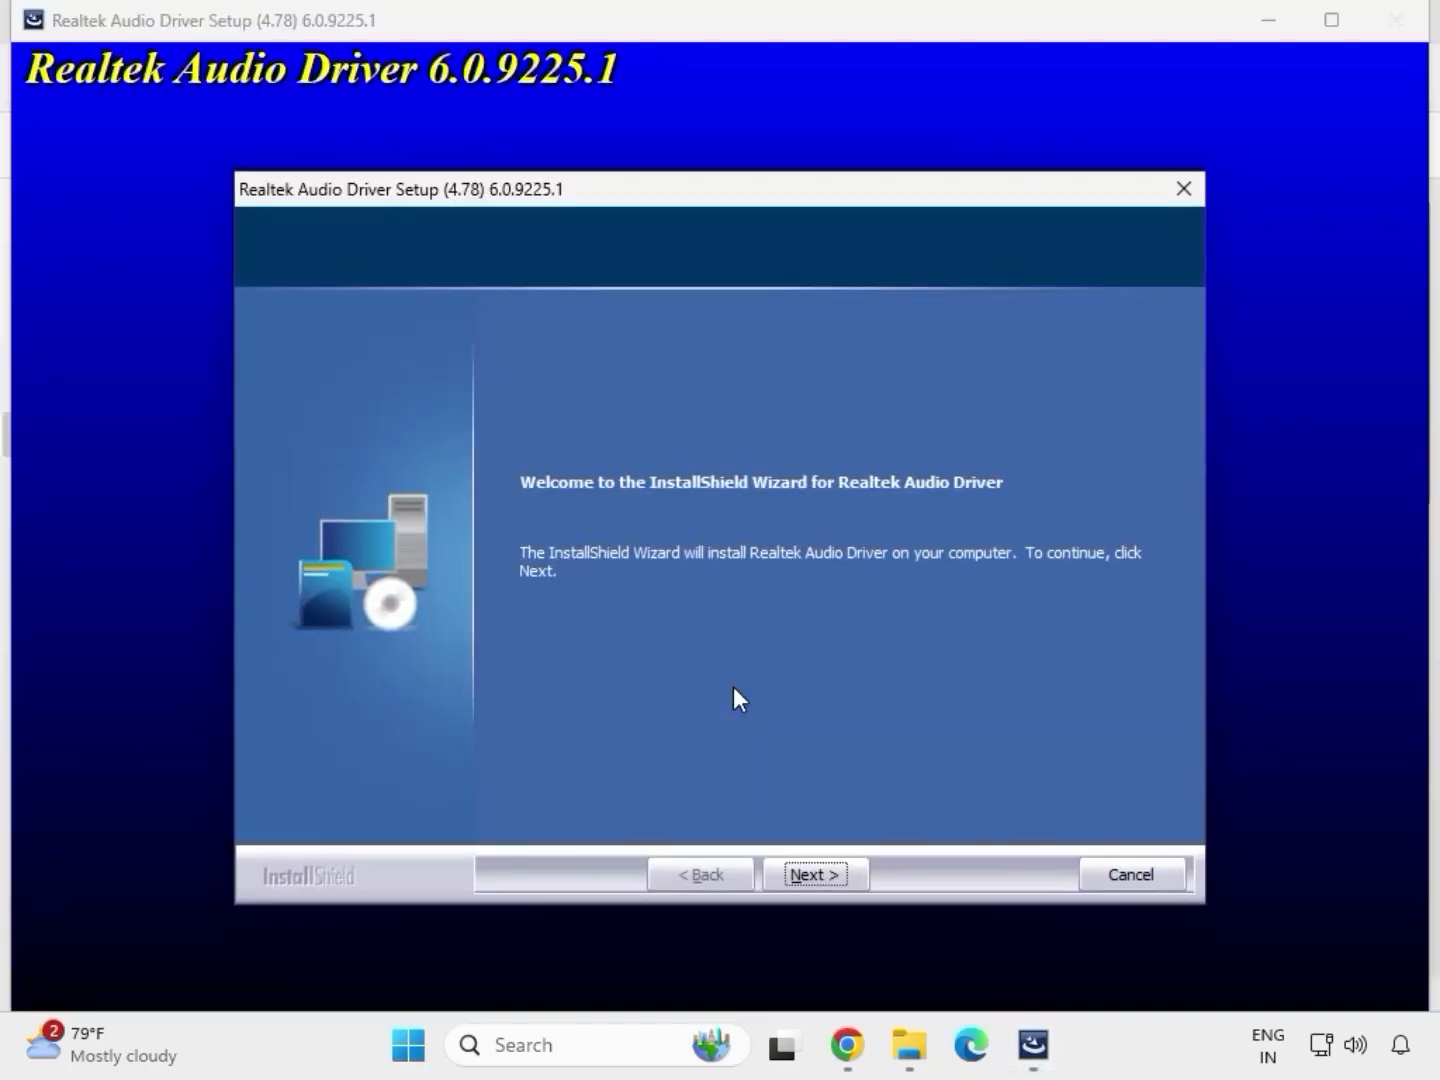
Step: Go through the Realtek Audio Driver InstallShield wizard and finish it
{"action": "left_click", "coordinate": [816, 873]}
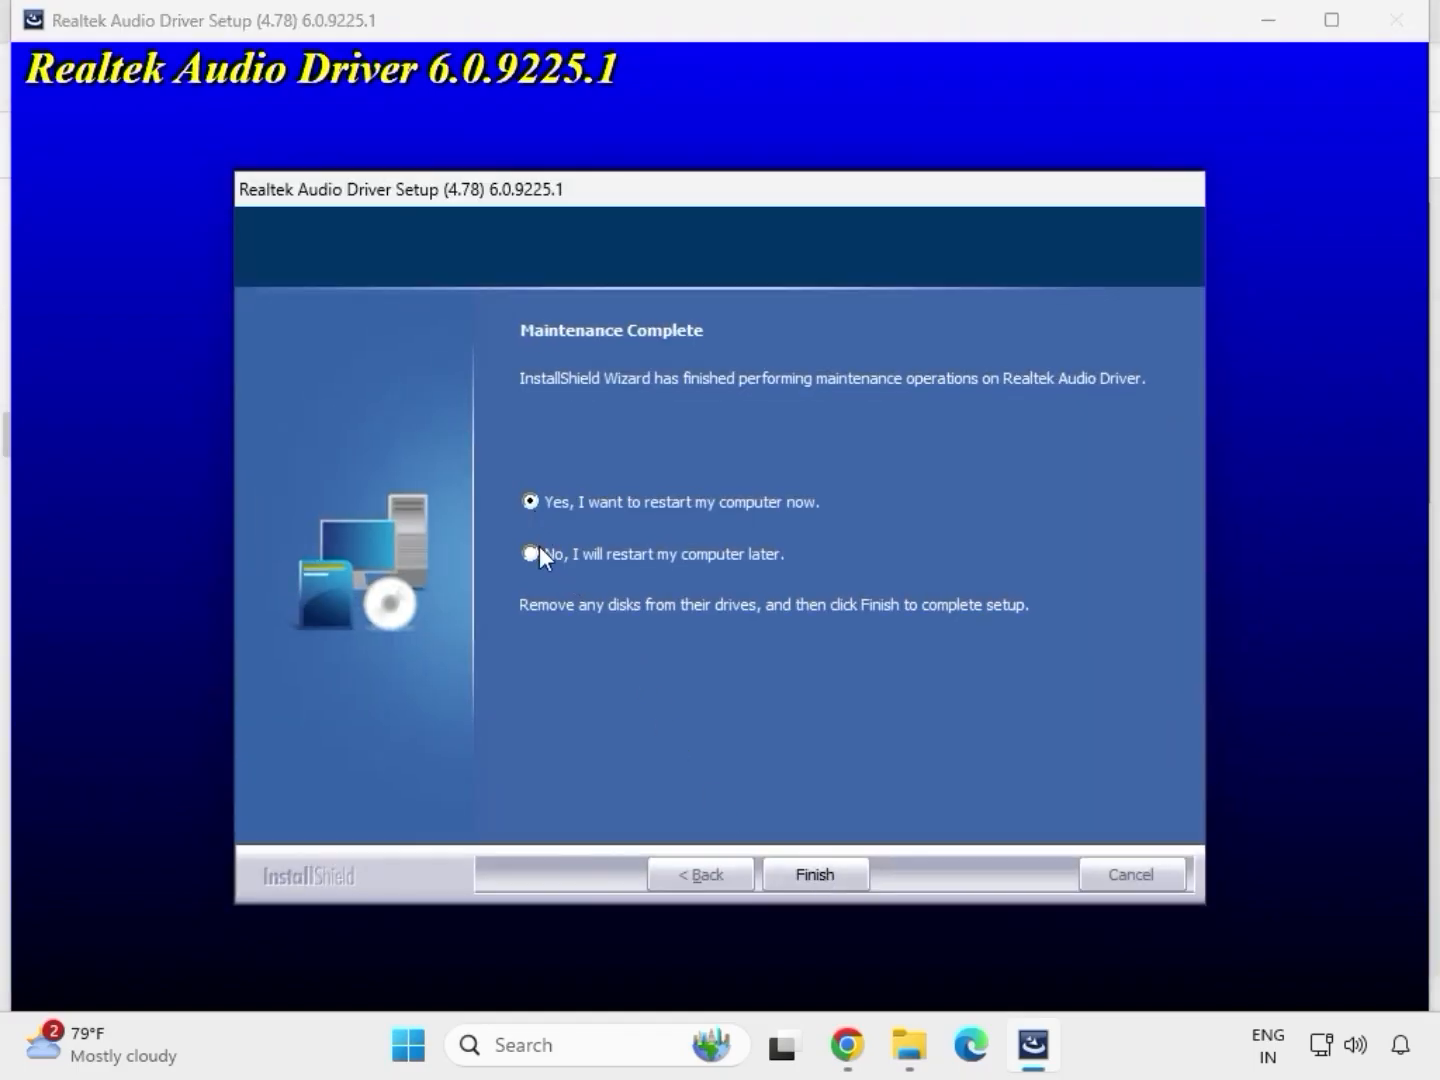
{"action": "left_click", "coordinate": [810, 873]}
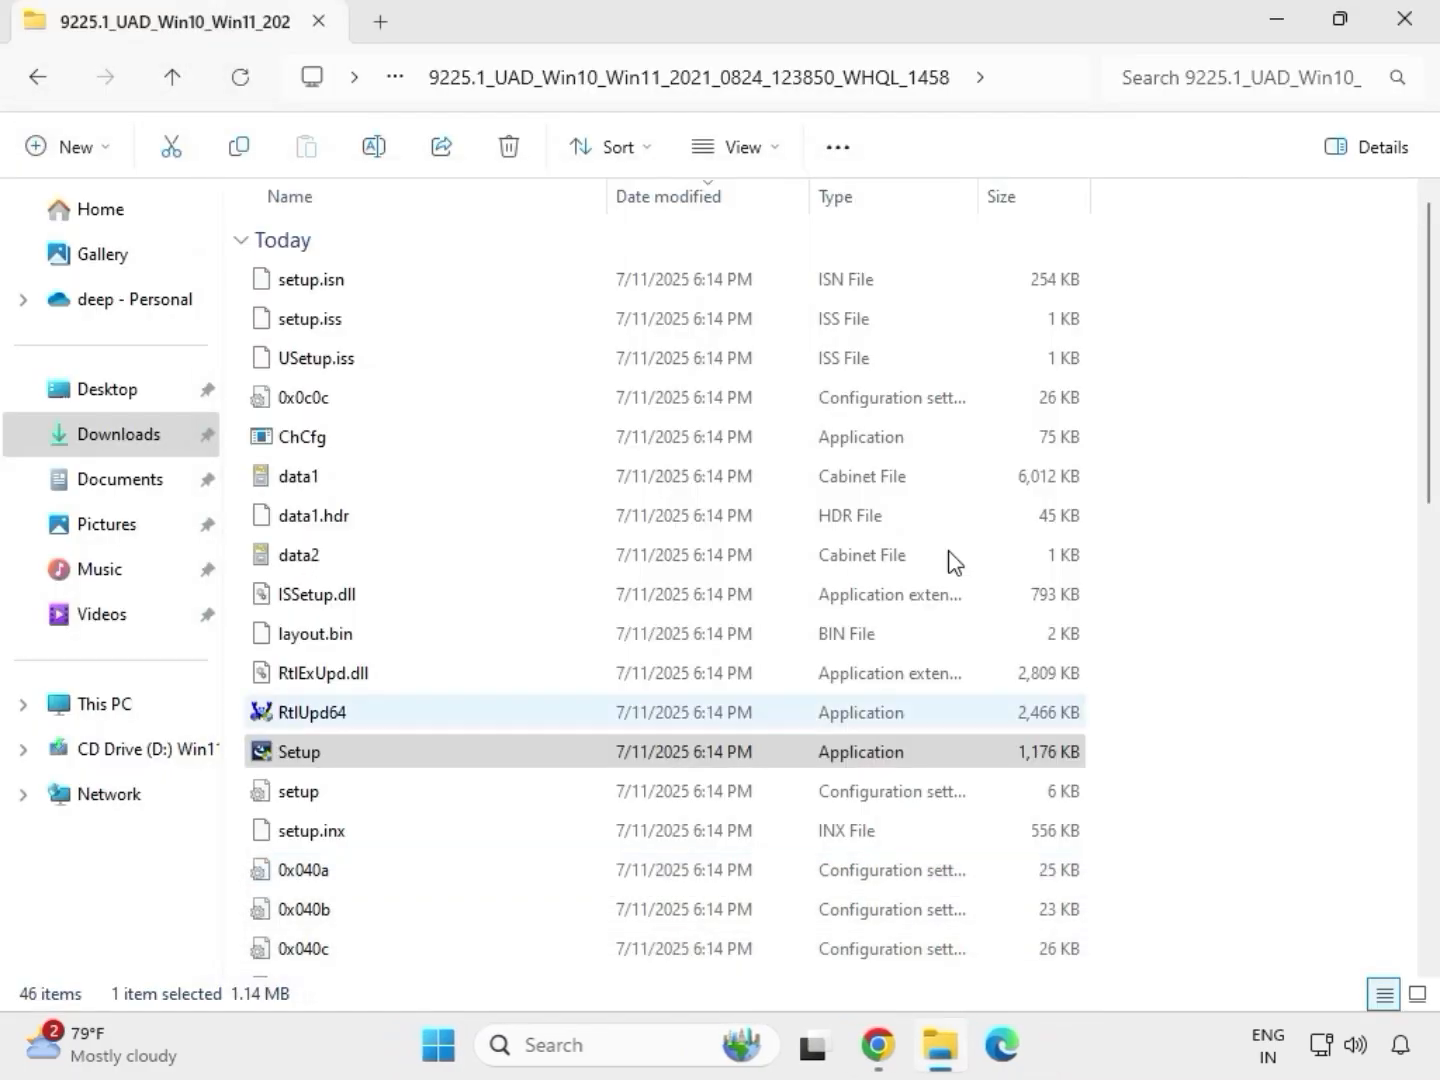